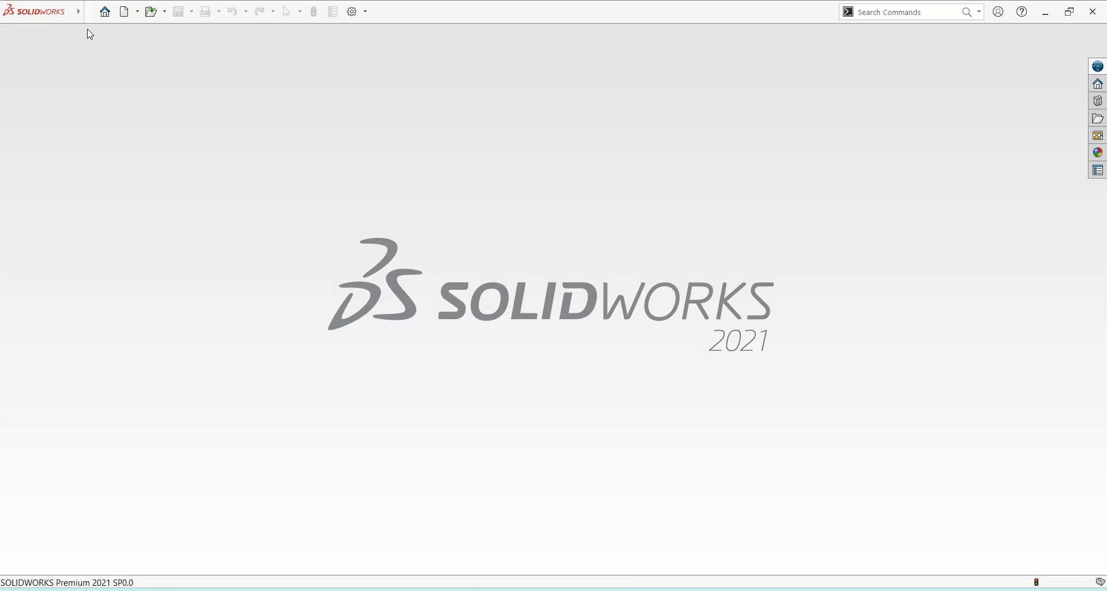
Step: Create a new part document and set its unit system to MMGS
{"action": "left_click", "coordinate": [91, 13]}
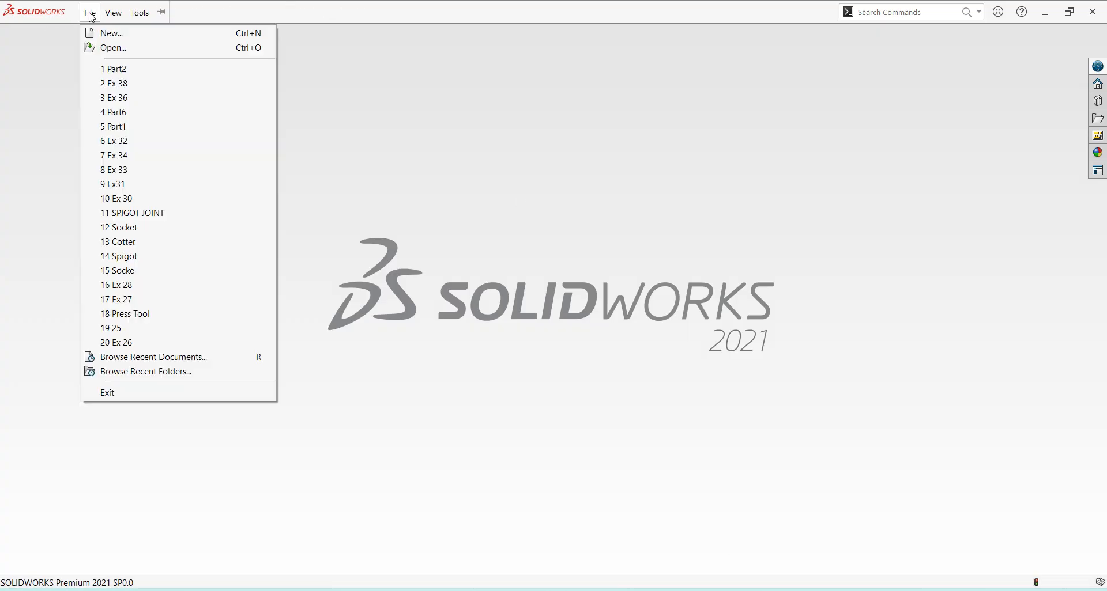
{"action": "left_click", "coordinate": [124, 33]}
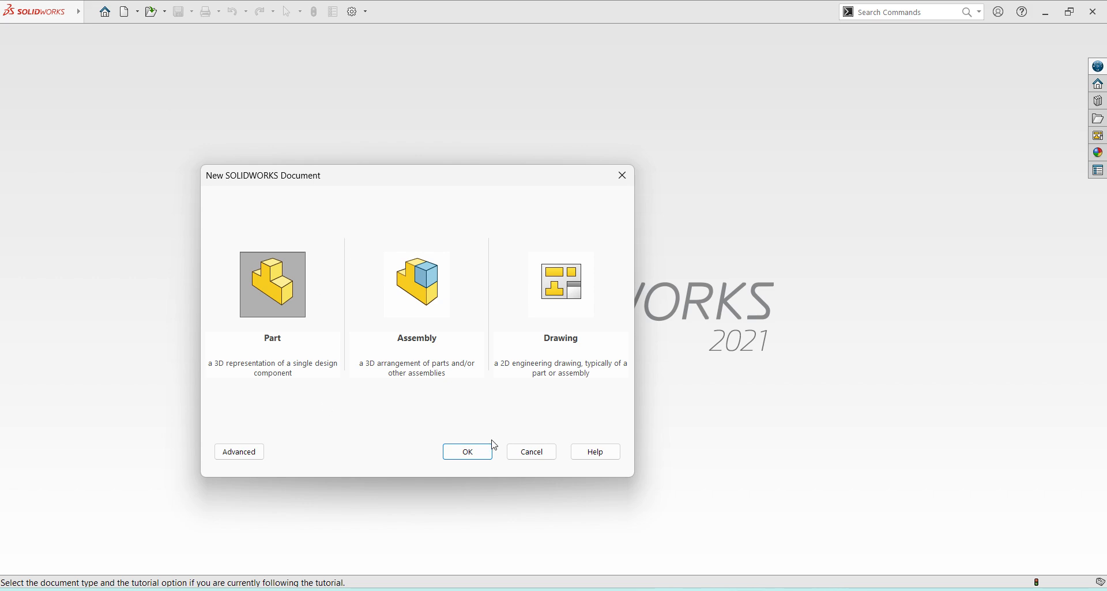
{"action": "left_click", "coordinate": [468, 456]}
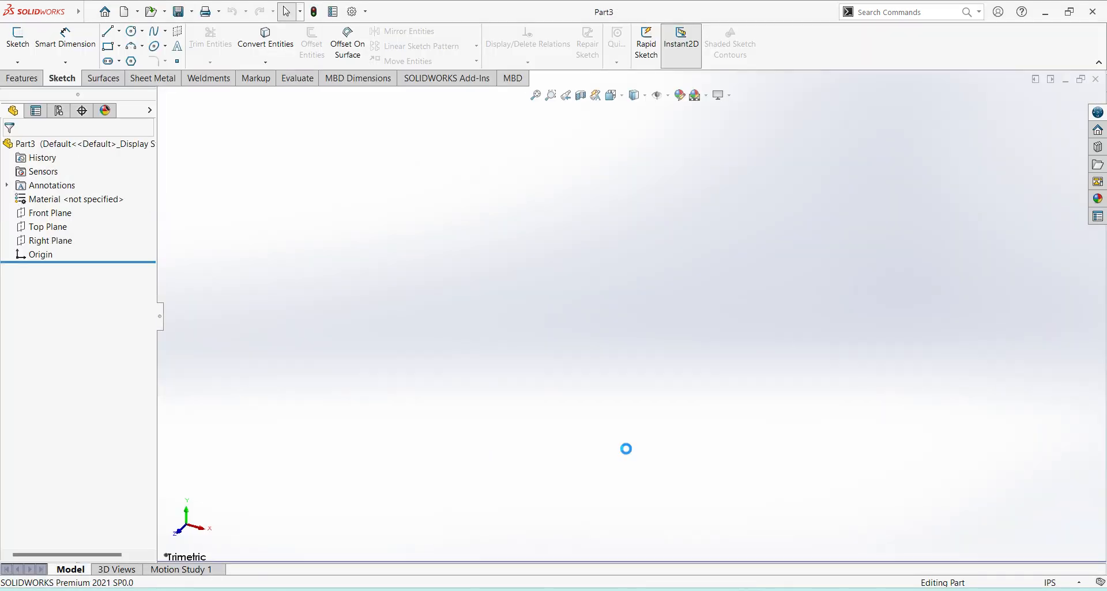
{"action": "left_click", "coordinate": [1058, 583]}
{"action": "left_click", "coordinate": [1061, 527]}
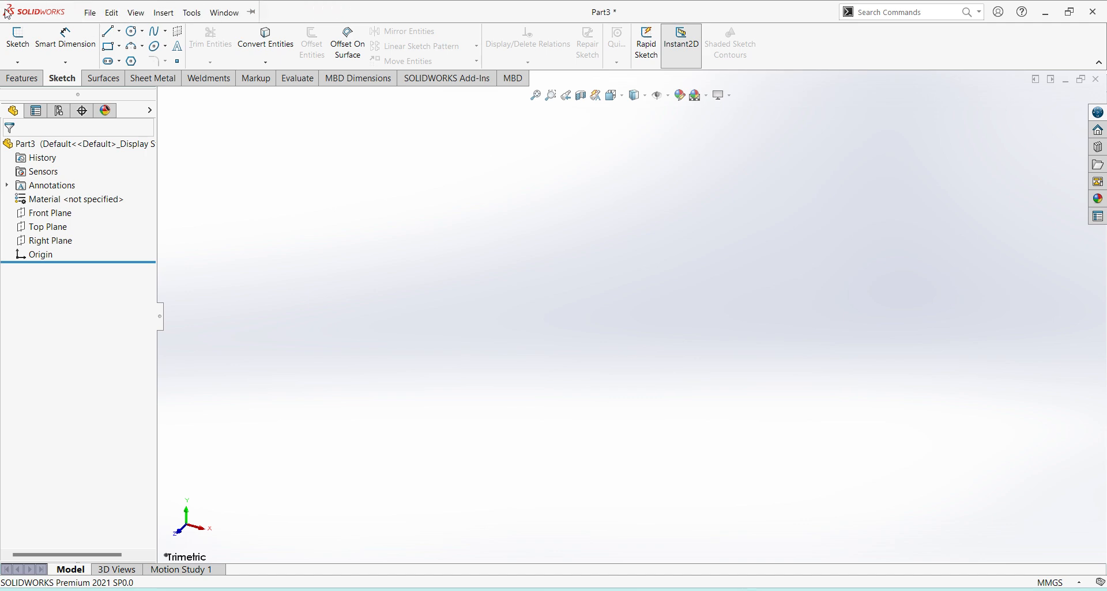
Step: Sketch two concentric circles centred on the origin of the Front Plane, with radii of about 43 mm and 25 mm
{"action": "left_click", "coordinate": [29, 55]}
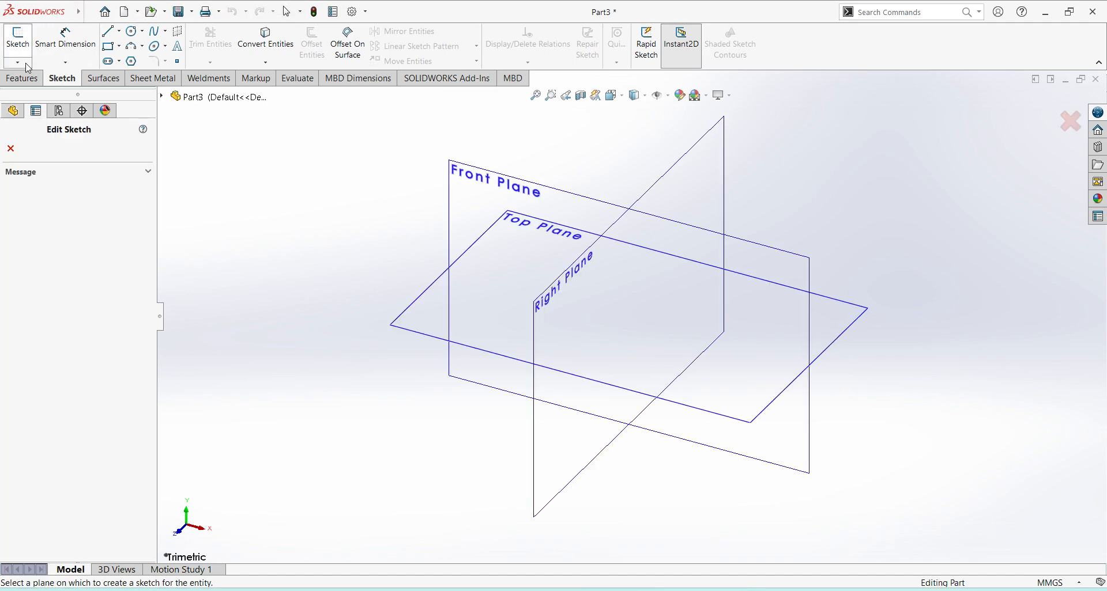
{"action": "left_click", "coordinate": [592, 199]}
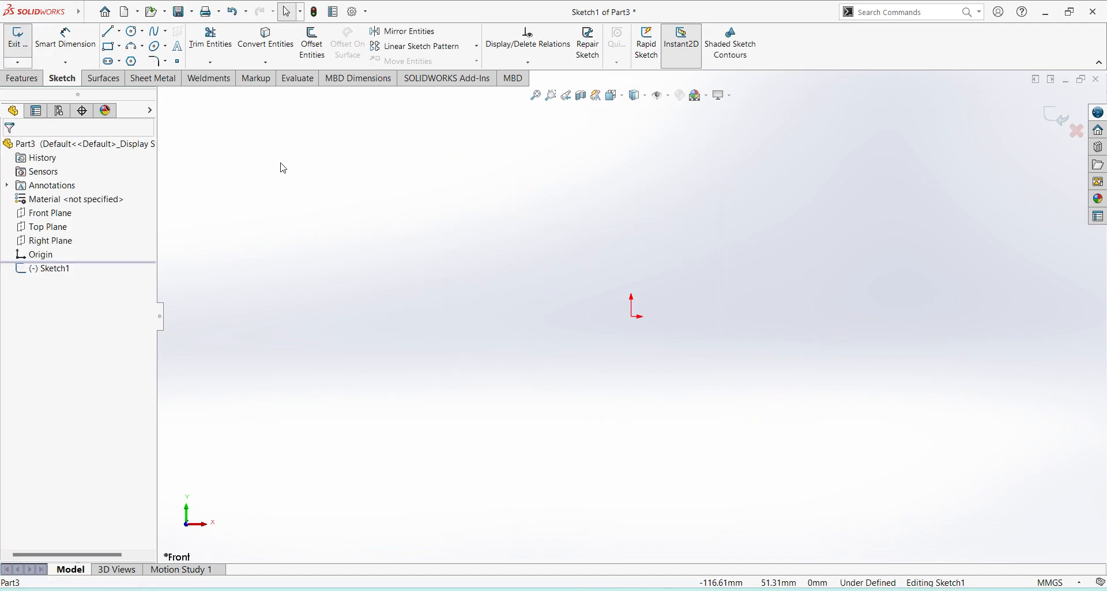
{"action": "left_click", "coordinate": [134, 32]}
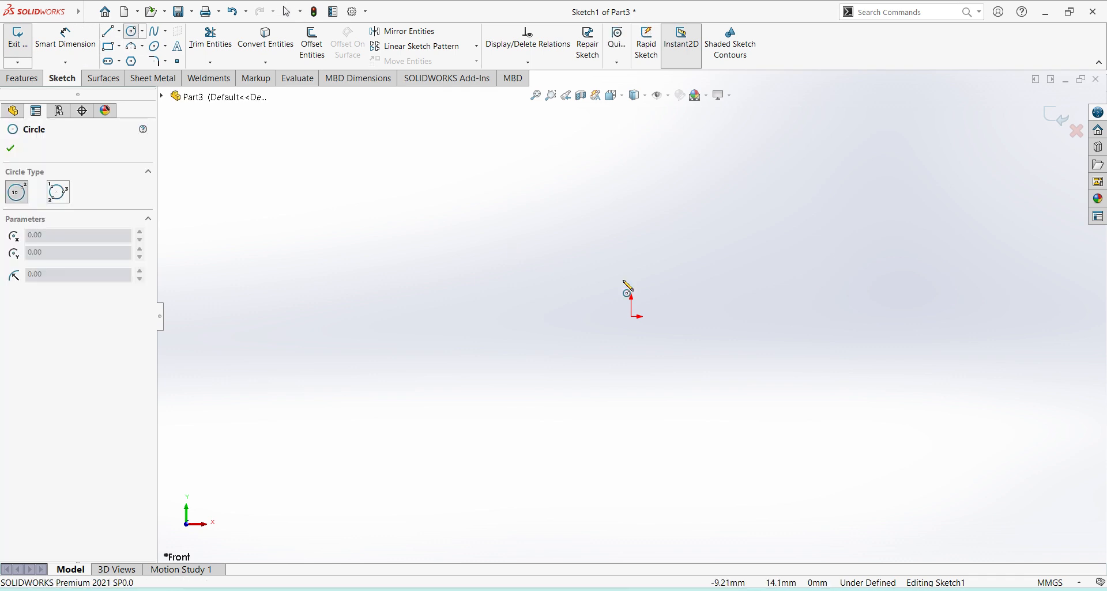
{"action": "left_click", "coordinate": [631, 317]}
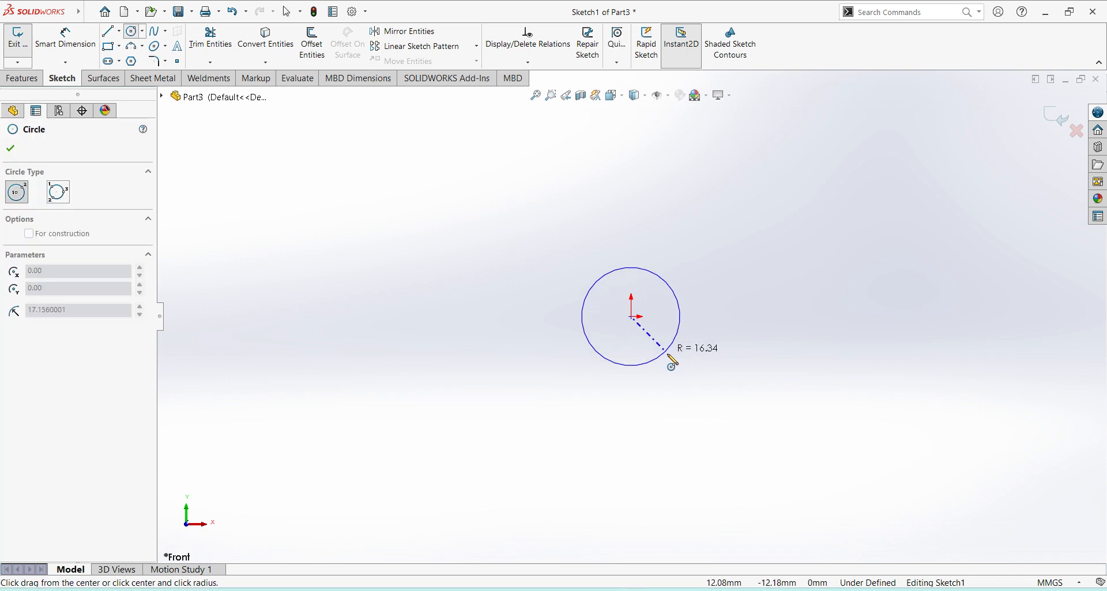
{"action": "left_click", "coordinate": [729, 414]}
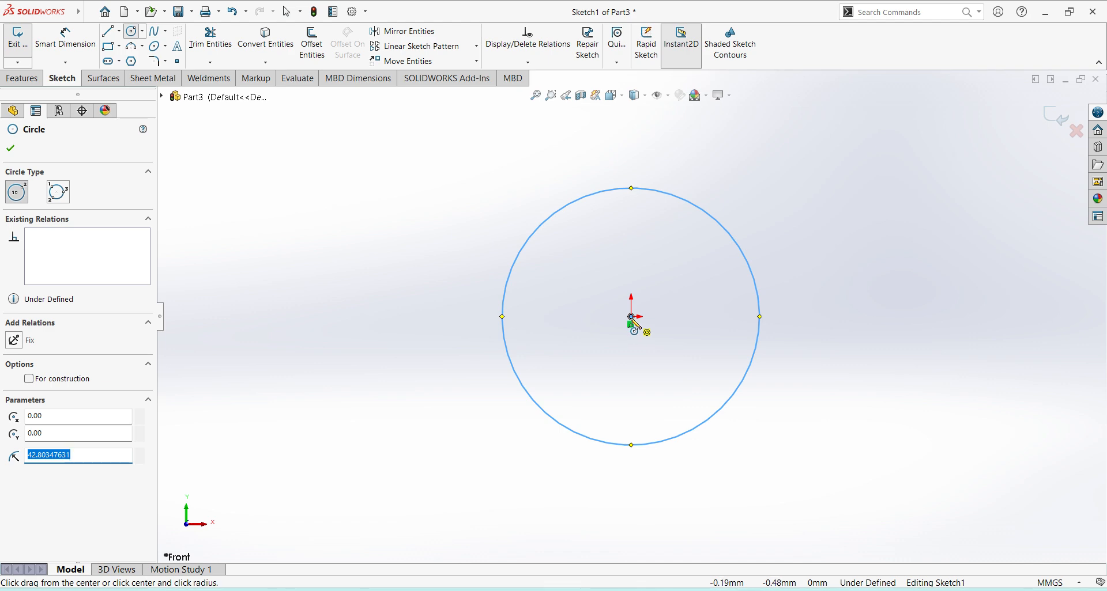
{"action": "left_click", "coordinate": [632, 318]}
{"action": "left_click", "coordinate": [669, 385]}
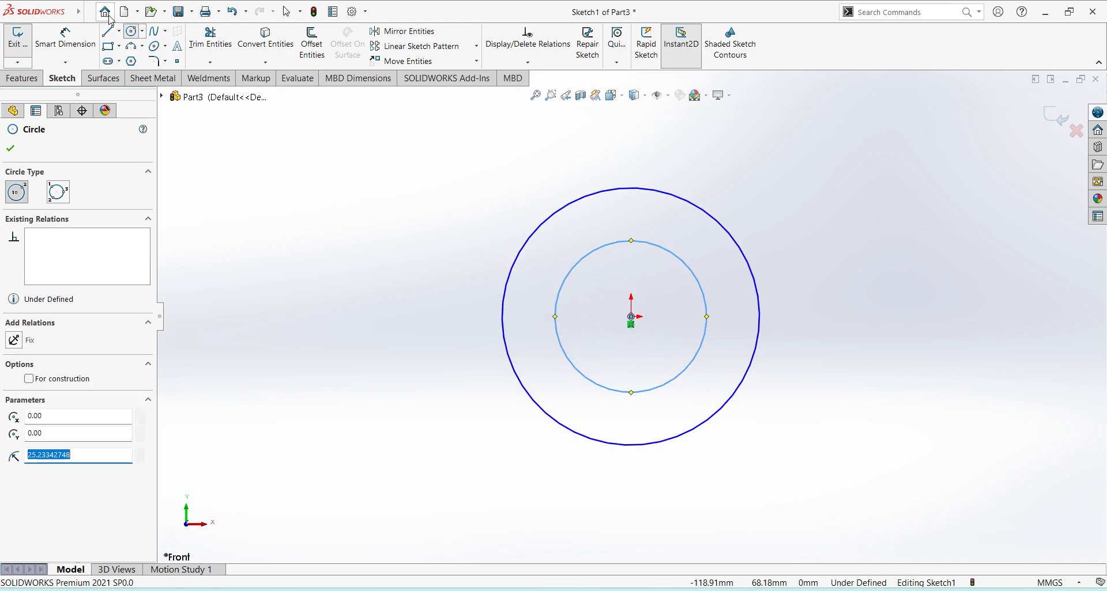
Step: Dimension the outer circle's diameter as 60 mm and the inner circle's as 40 mm
{"action": "left_click", "coordinate": [60, 39]}
{"action": "left_click", "coordinate": [744, 248]}
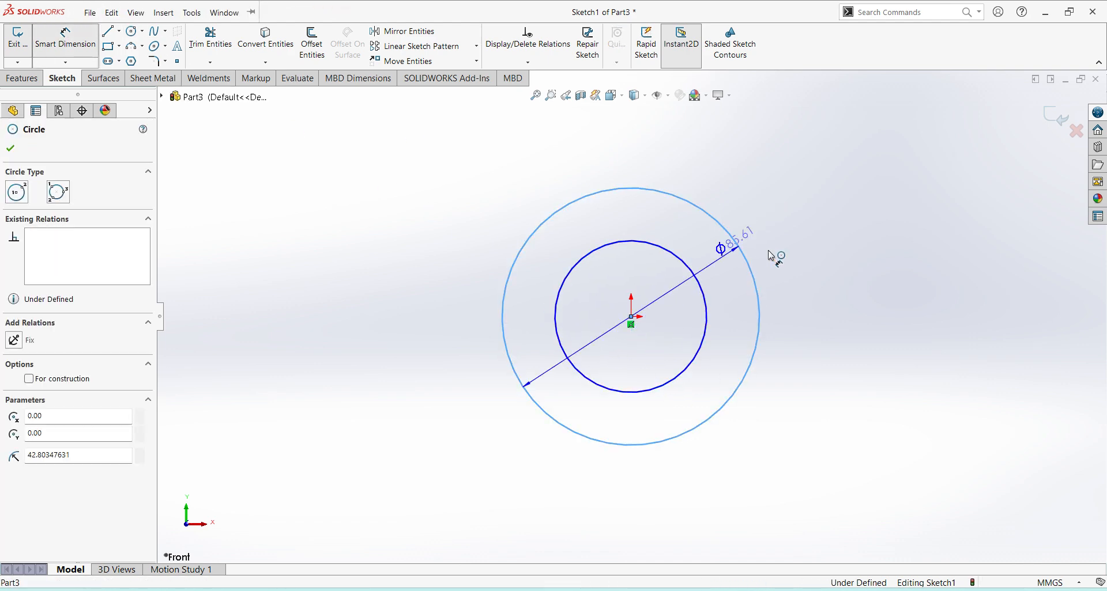
{"action": "left_click", "coordinate": [840, 266]}
{"action": "type", "text": "60"}
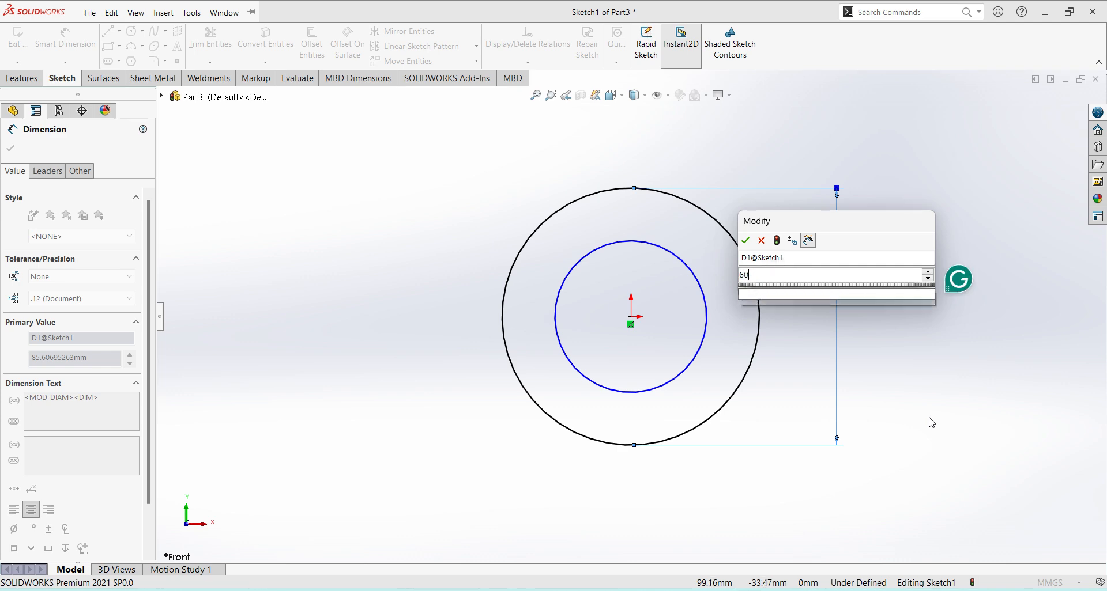
{"action": "key", "text": "Return"}
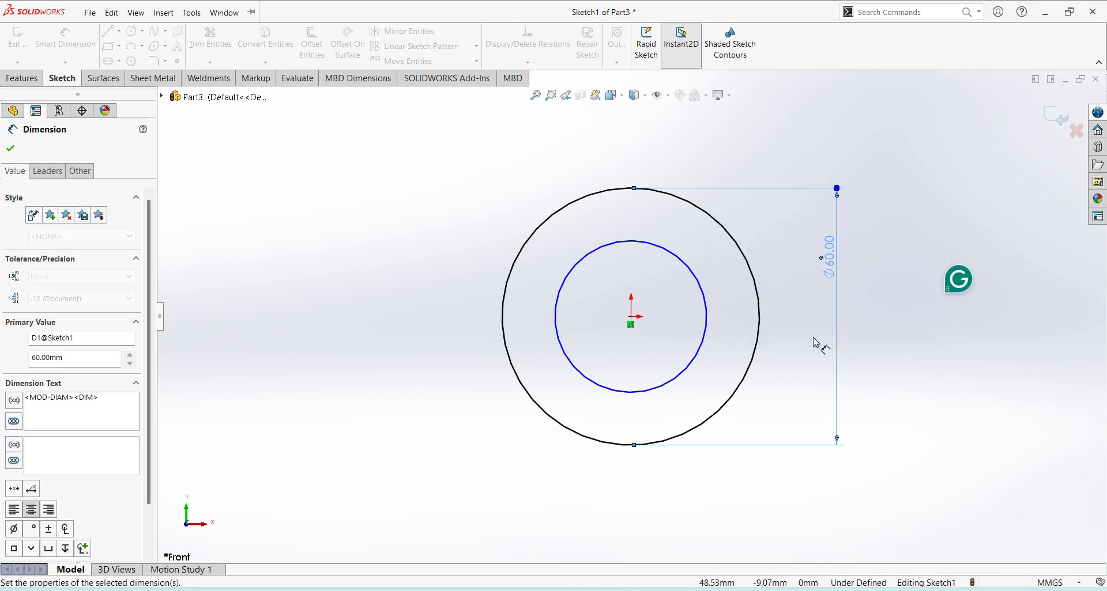
{"action": "left_click", "coordinate": [708, 317]}
{"action": "left_click", "coordinate": [731, 323]}
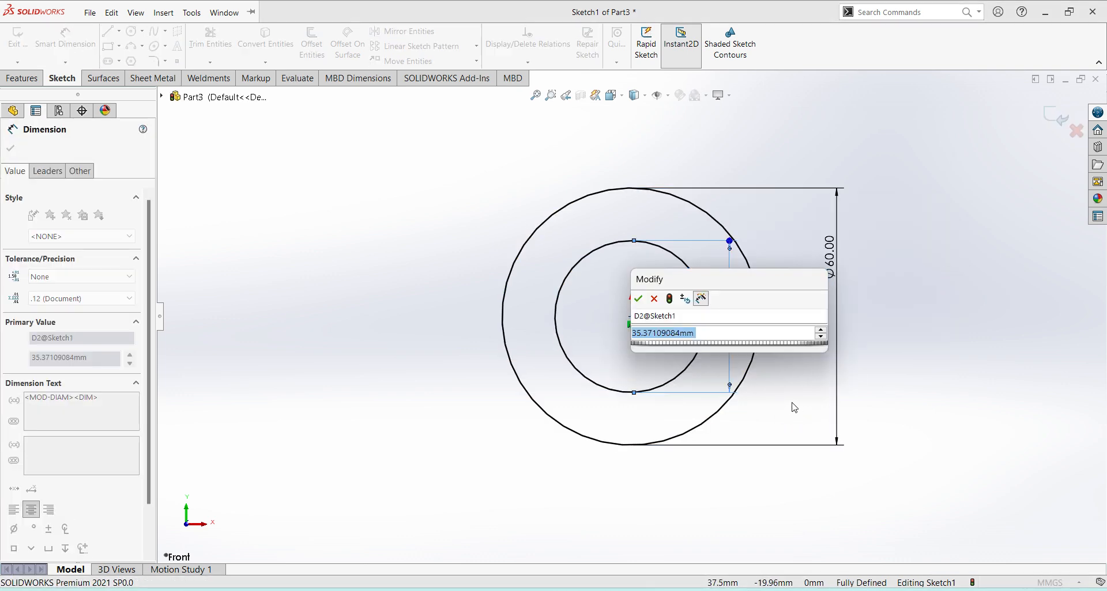
{"action": "key", "text": "Return"}
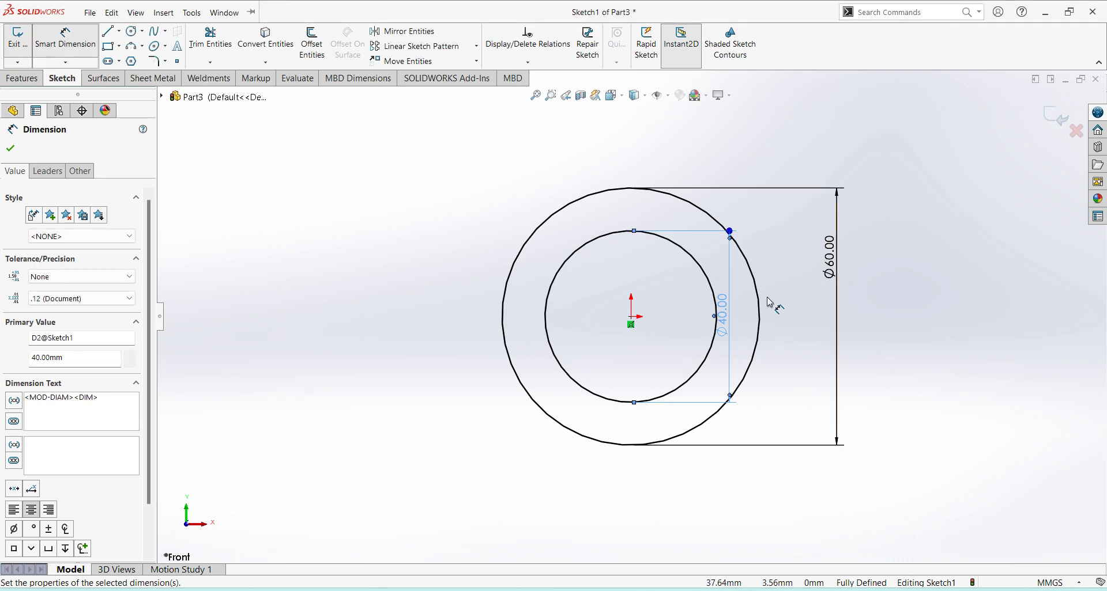
Step: Draw two vertical lines from the inner circle's left and right quadrant points down to the outer circle
{"action": "left_click", "coordinate": [108, 33]}
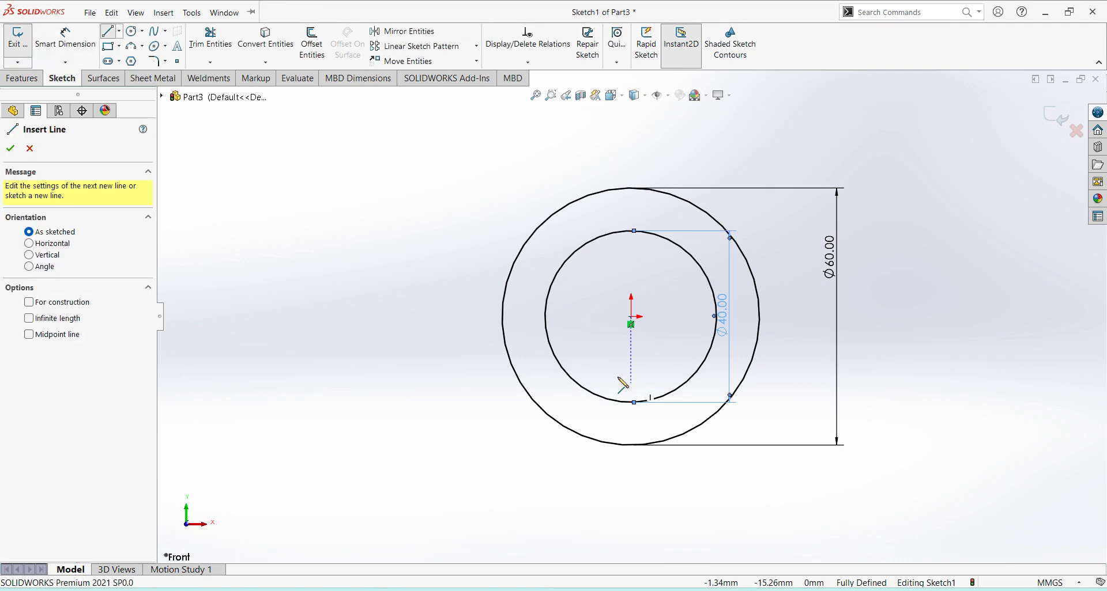
{"action": "left_click", "coordinate": [546, 317]}
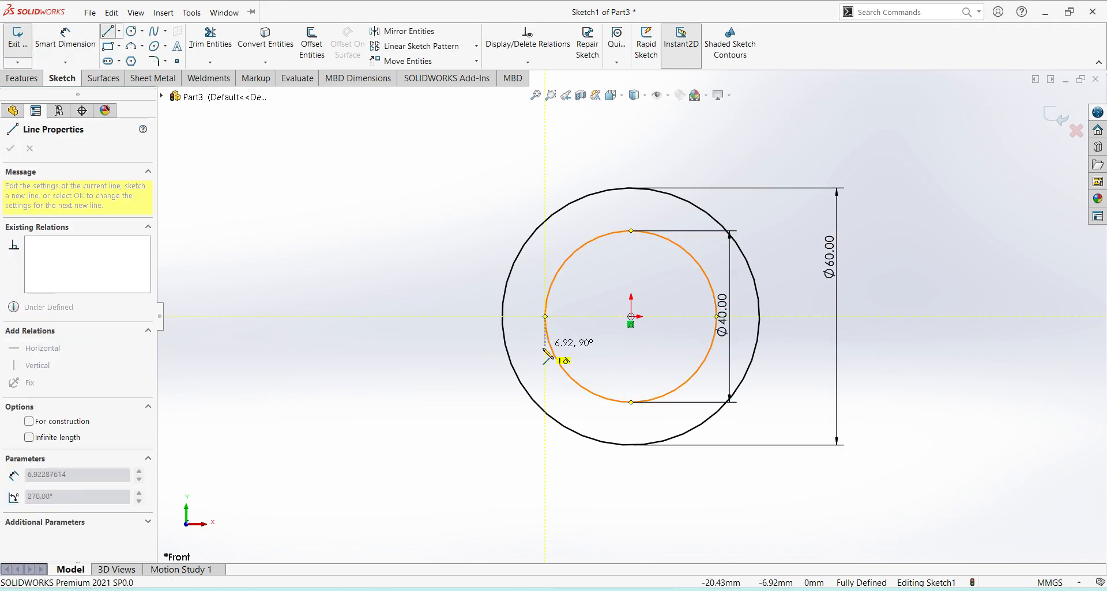
{"action": "left_click", "coordinate": [546, 411]}
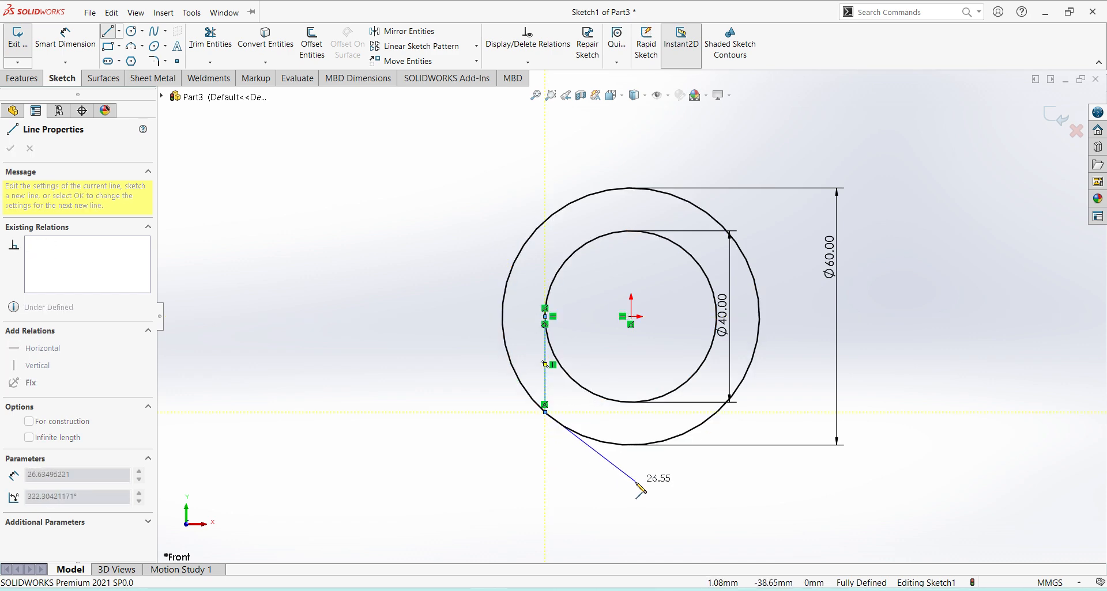
{"action": "key", "text": "Escape"}
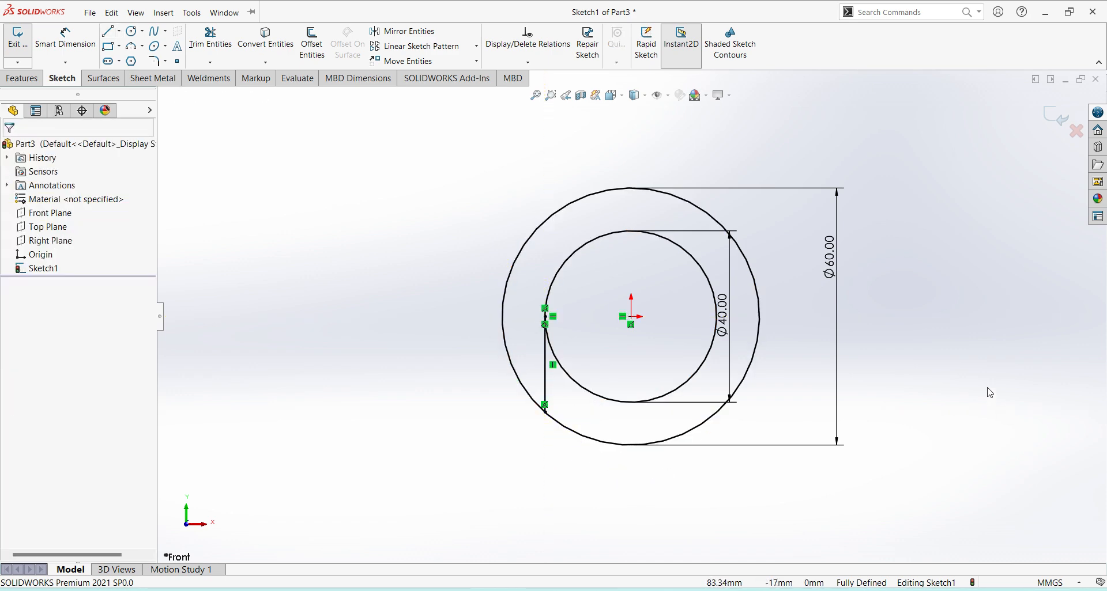
{"action": "right_click", "coordinate": [900, 324]}
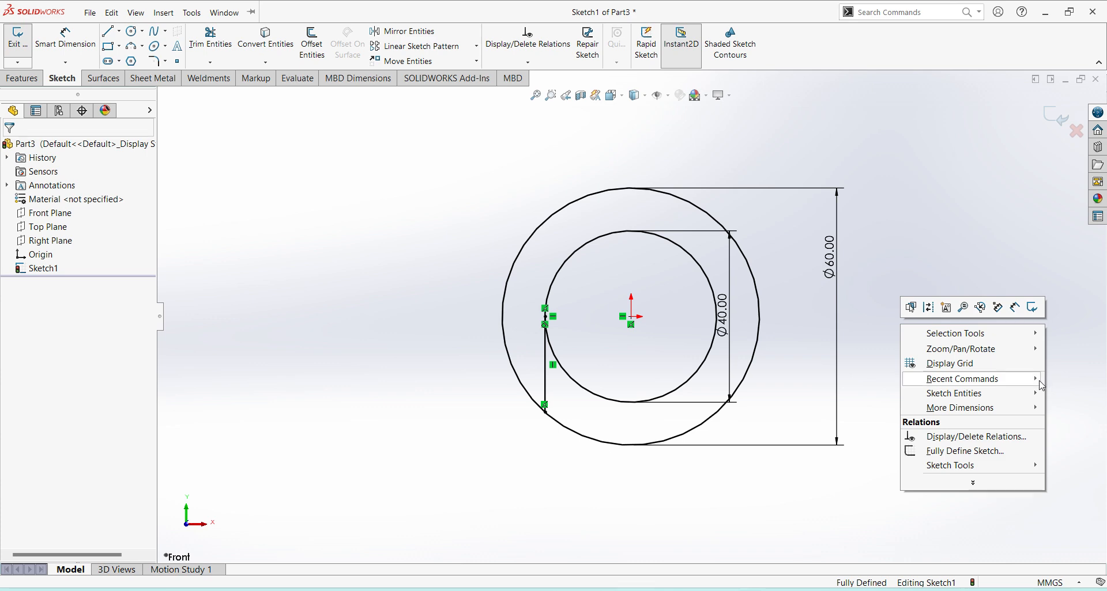
{"action": "mouse_move", "coordinate": [1047, 378]}
{"action": "left_click", "coordinate": [853, 379]}
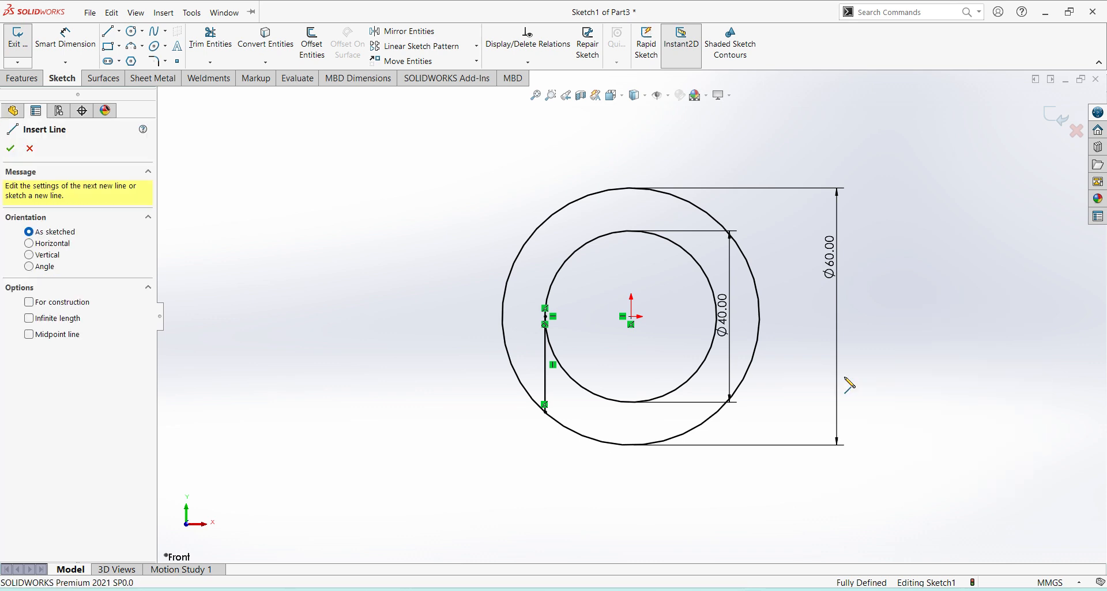
{"action": "left_click", "coordinate": [717, 317]}
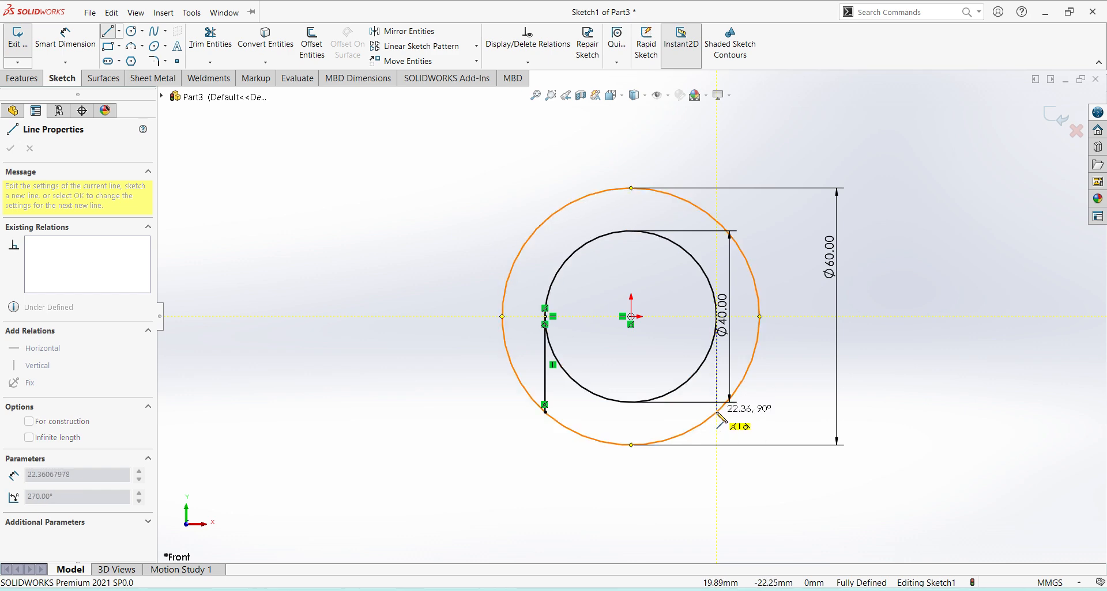
{"action": "left_click", "coordinate": [717, 413]}
{"action": "key", "text": "Escape"}
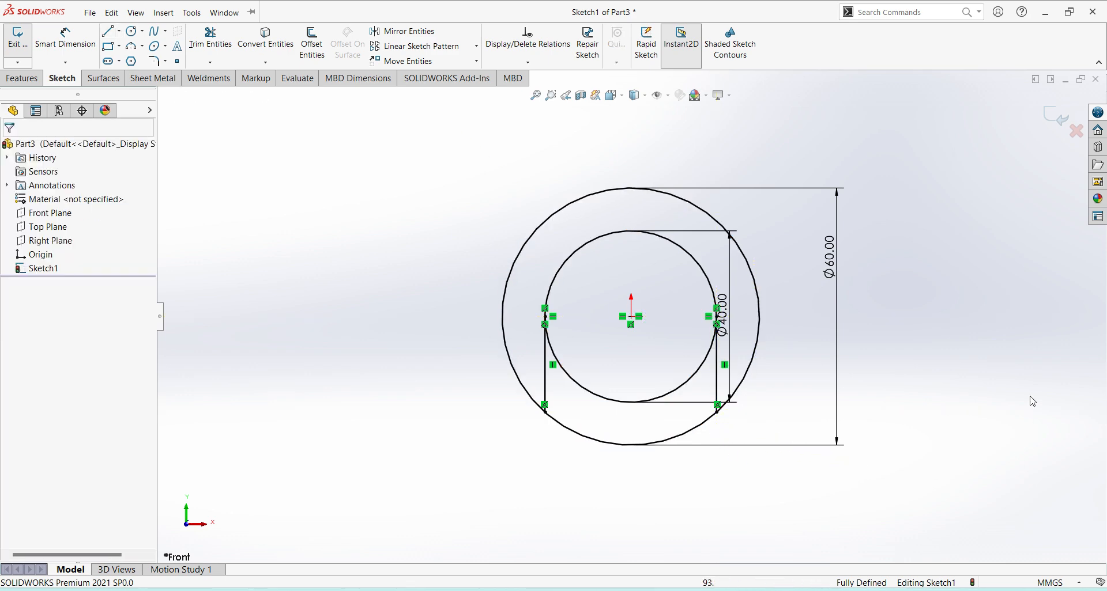
Step: Trim the lower arcs of both circles between the vertical lines to leave an open horseshoe profile, and exit the sketch
{"action": "left_click", "coordinate": [214, 49]}
{"action": "left_click", "coordinate": [611, 402]}
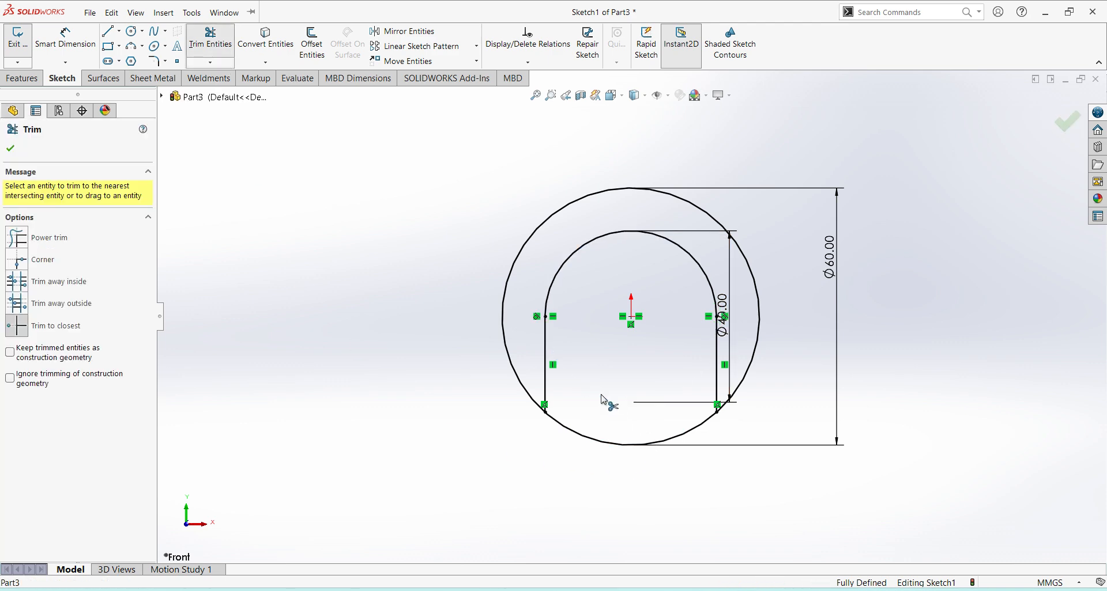
{"action": "left_click", "coordinate": [628, 447]}
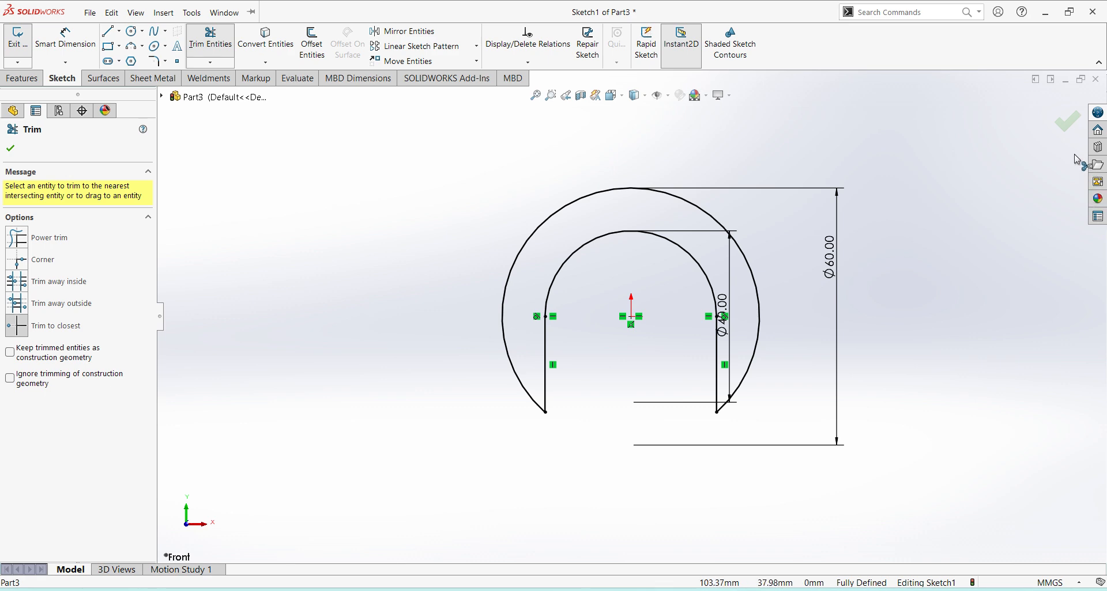
{"action": "left_click", "coordinate": [1066, 122]}
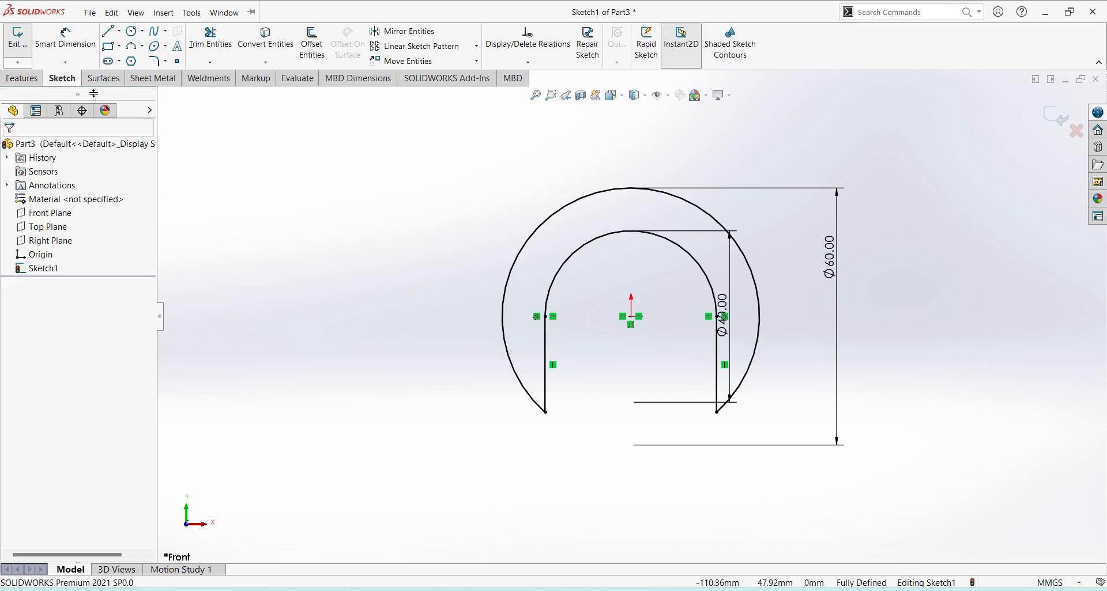
{"action": "left_click", "coordinate": [17, 36]}
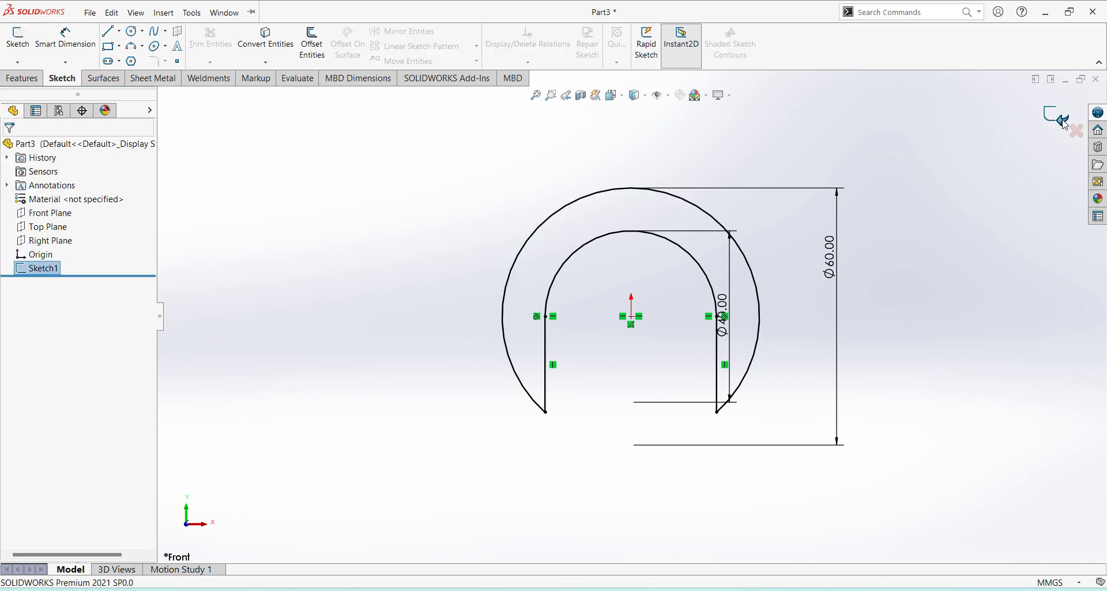
Step: Extrude the horseshoe profile as a boss with the Mid Plane end condition and a depth of 14 mm
{"action": "left_click", "coordinate": [22, 78]}
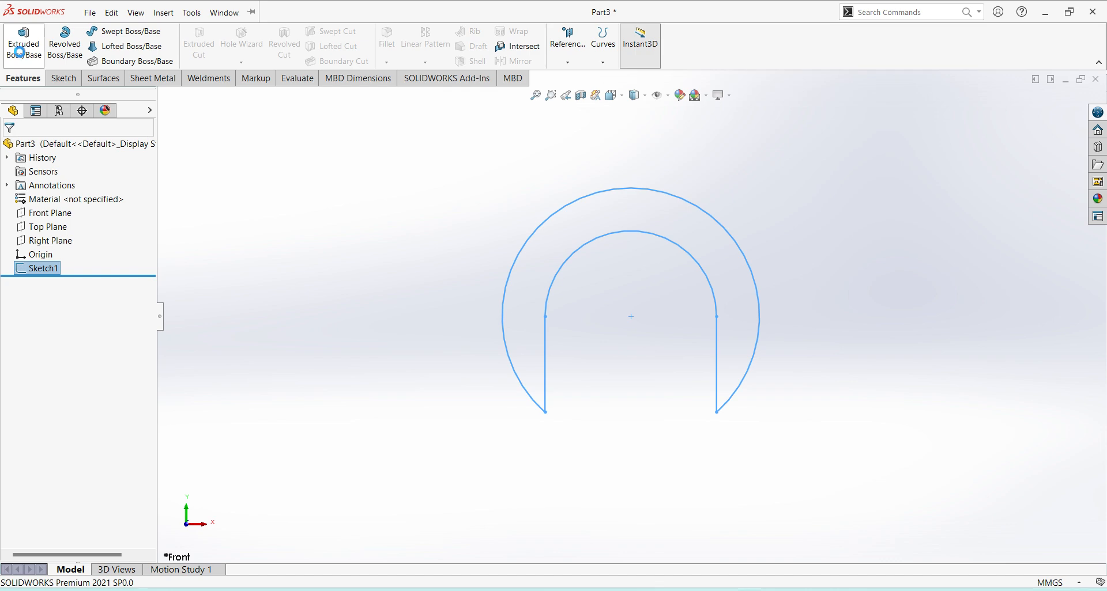
{"action": "left_click", "coordinate": [23, 43]}
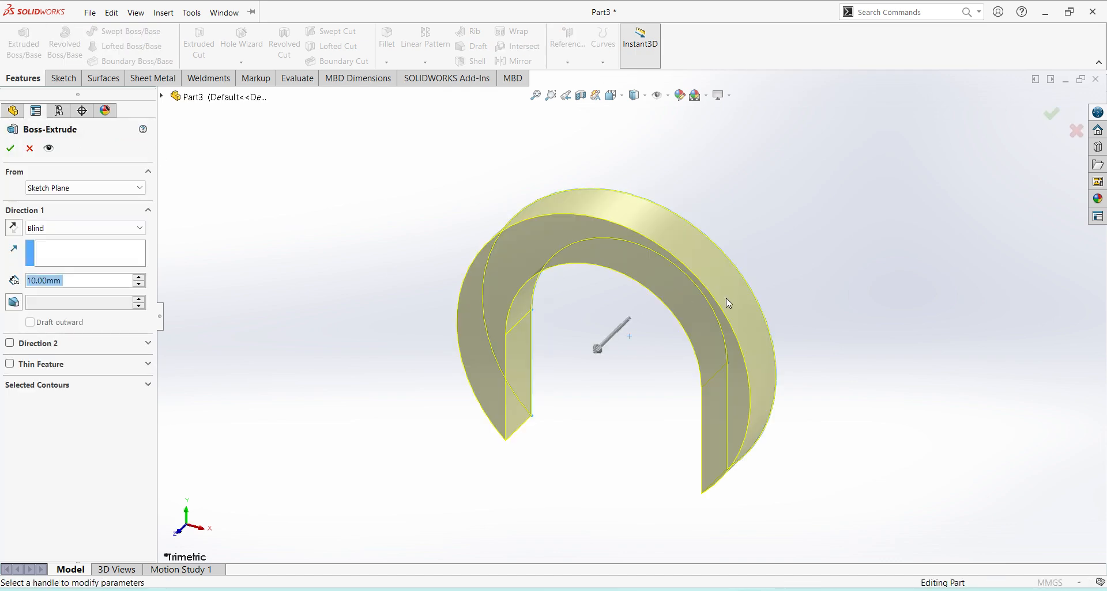
{"action": "left_click", "coordinate": [112, 229]}
{"action": "left_click", "coordinate": [100, 293]}
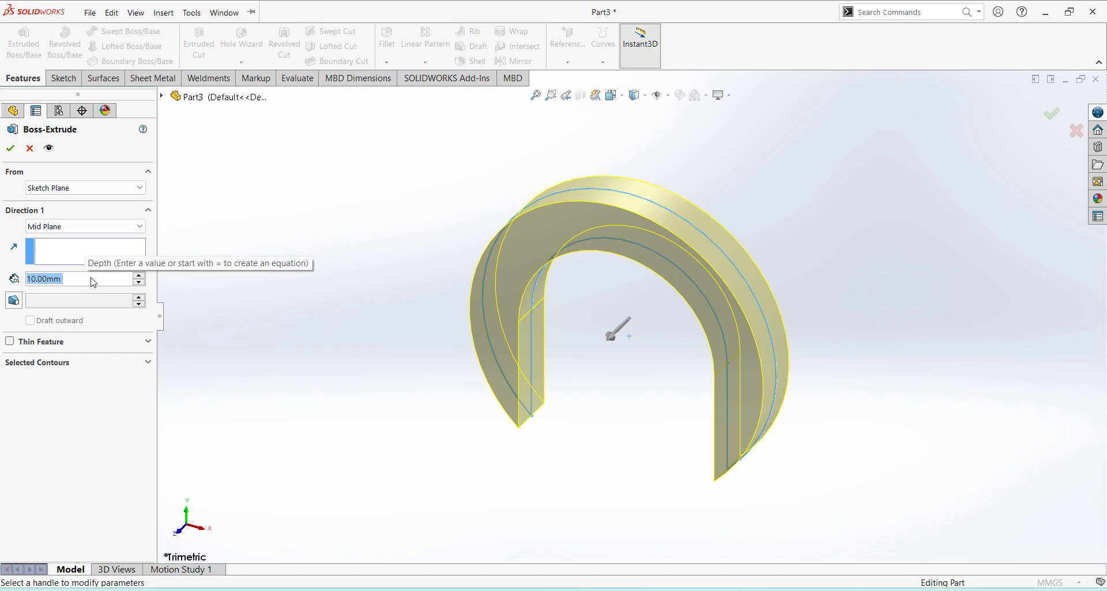
{"action": "type", "text": "14"}
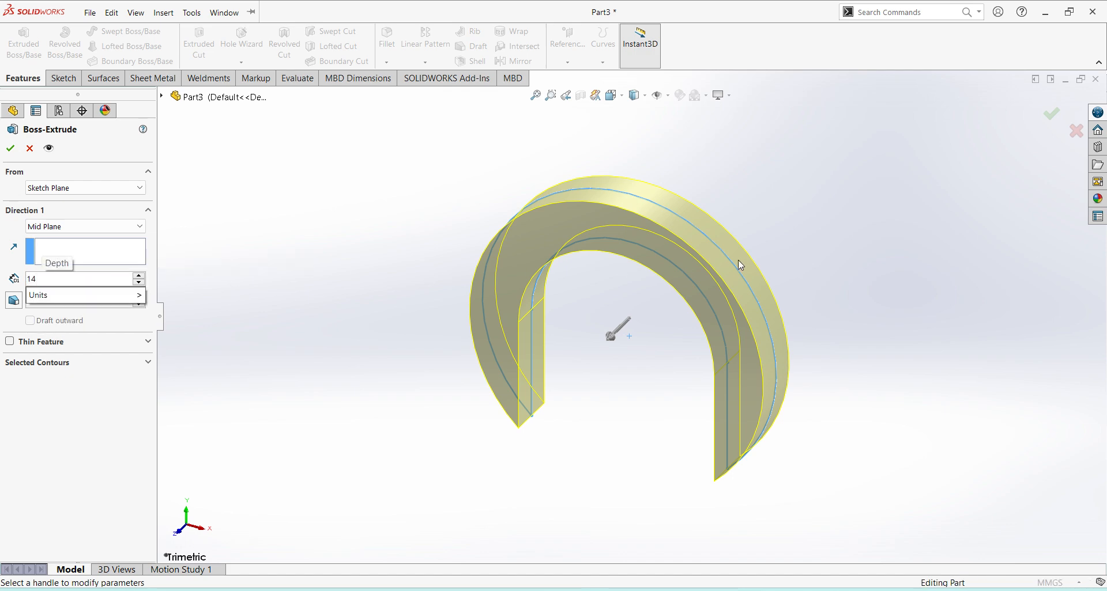
{"action": "key", "text": "Return"}
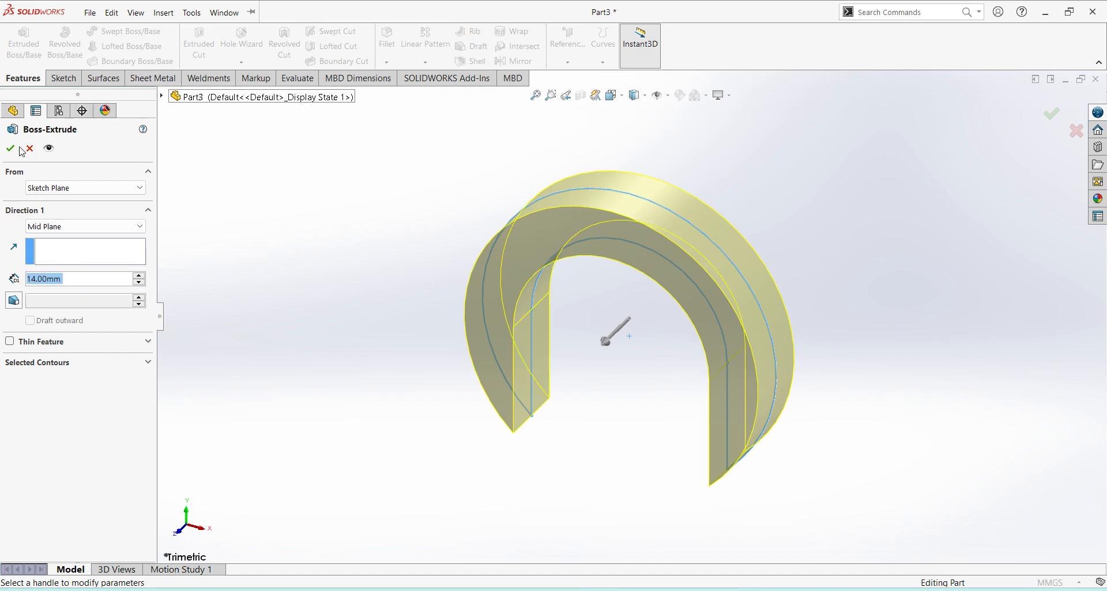
{"action": "left_click", "coordinate": [10, 149]}
Step: Inspect the extruded horseshoe body and set the view to isometric
{"action": "scroll", "coordinate": [717, 404], "scroll_direction": "up", "scroll_amount": 2}
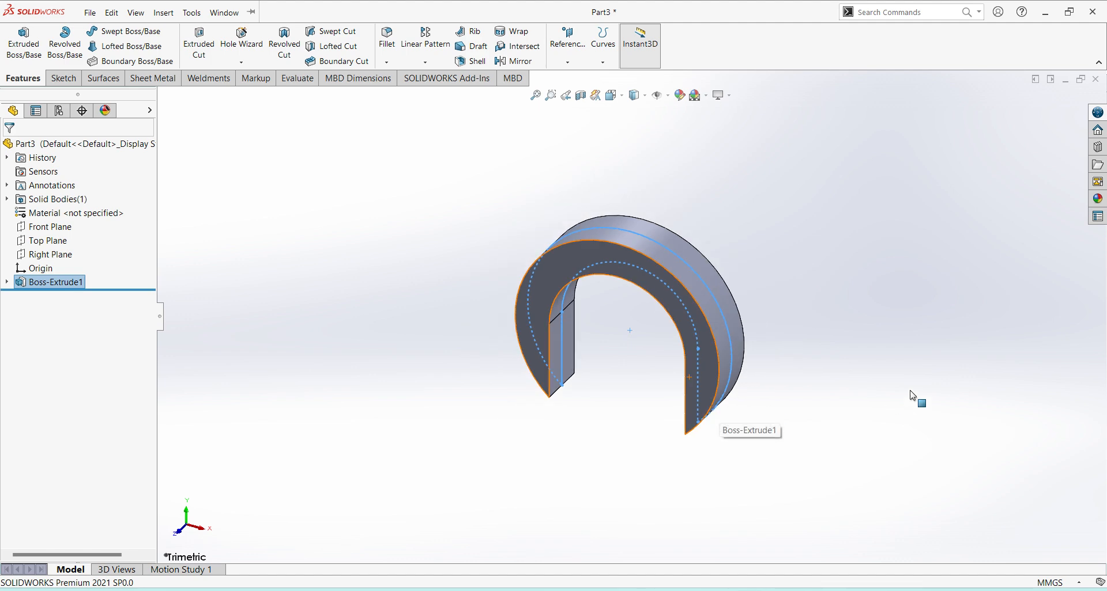
{"action": "middle_click_drag", "start_coordinate": [805, 378], "coordinate": [824, 338]}
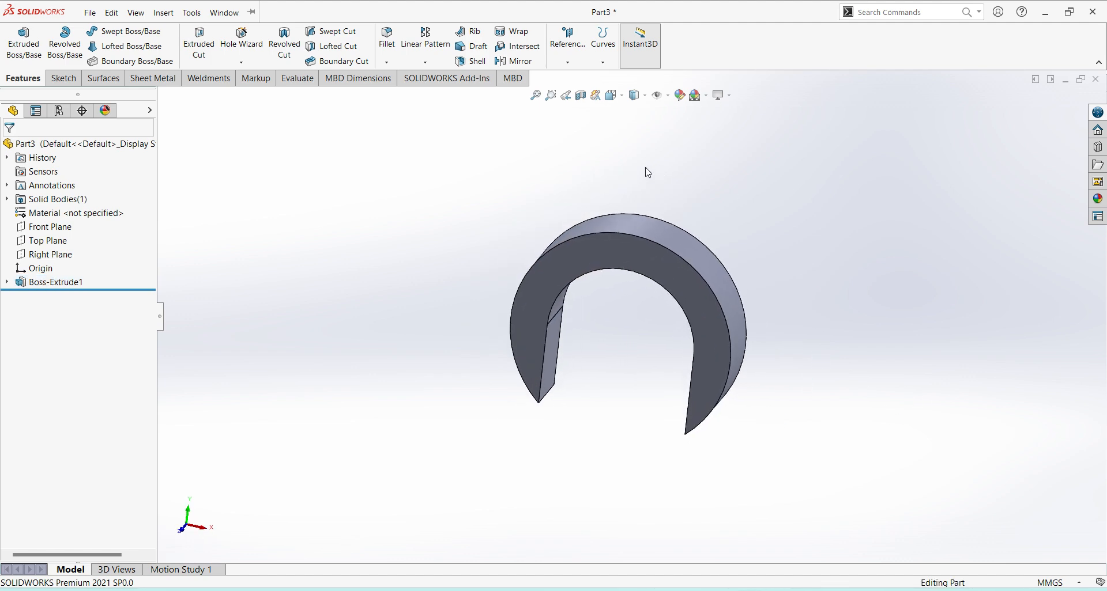
{"action": "left_click", "coordinate": [613, 96]}
{"action": "left_click", "coordinate": [676, 130]}
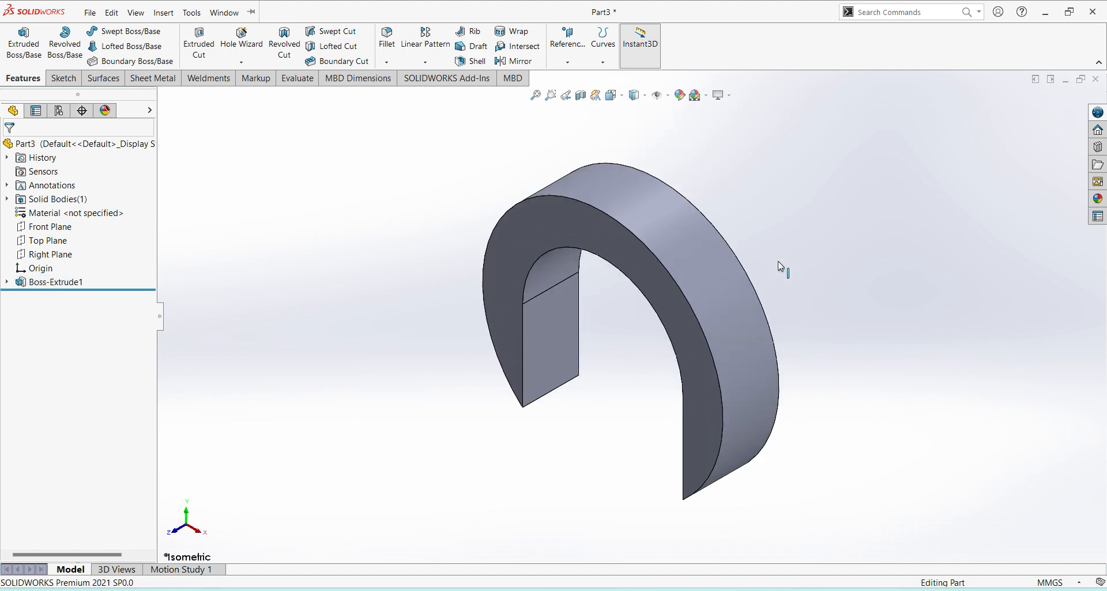
Step: Start a new sketch on the Front Plane and orient the view normal to it
{"action": "scroll", "coordinate": [790, 376], "scroll_direction": "up", "scroll_amount": 3}
{"action": "scroll", "coordinate": [580, 167], "scroll_direction": "down", "scroll_amount": 2}
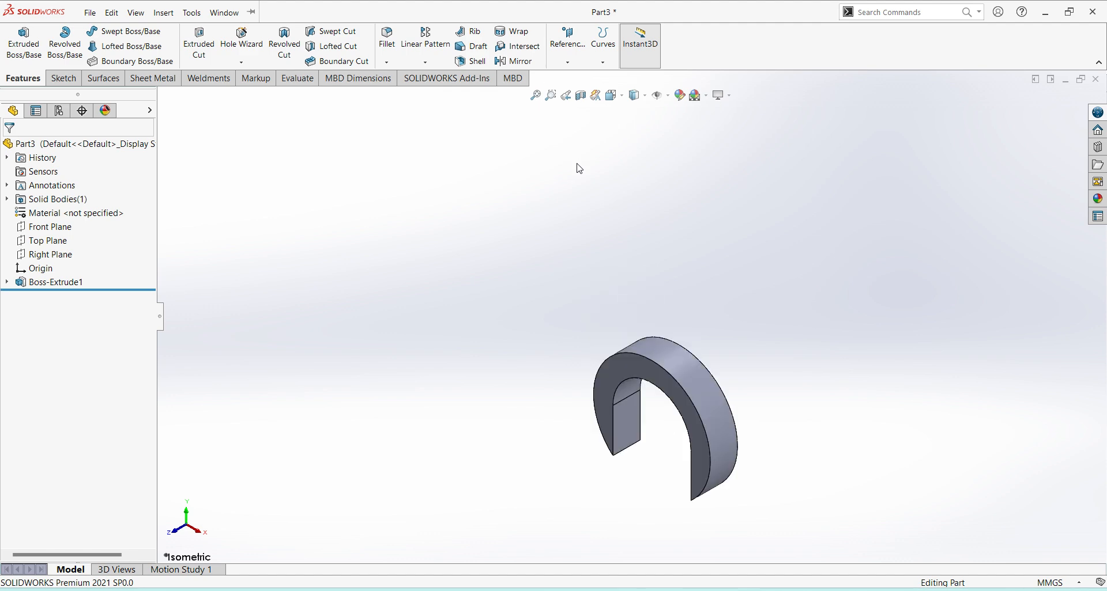
{"action": "left_click", "coordinate": [58, 231]}
{"action": "left_click", "coordinate": [67, 213]}
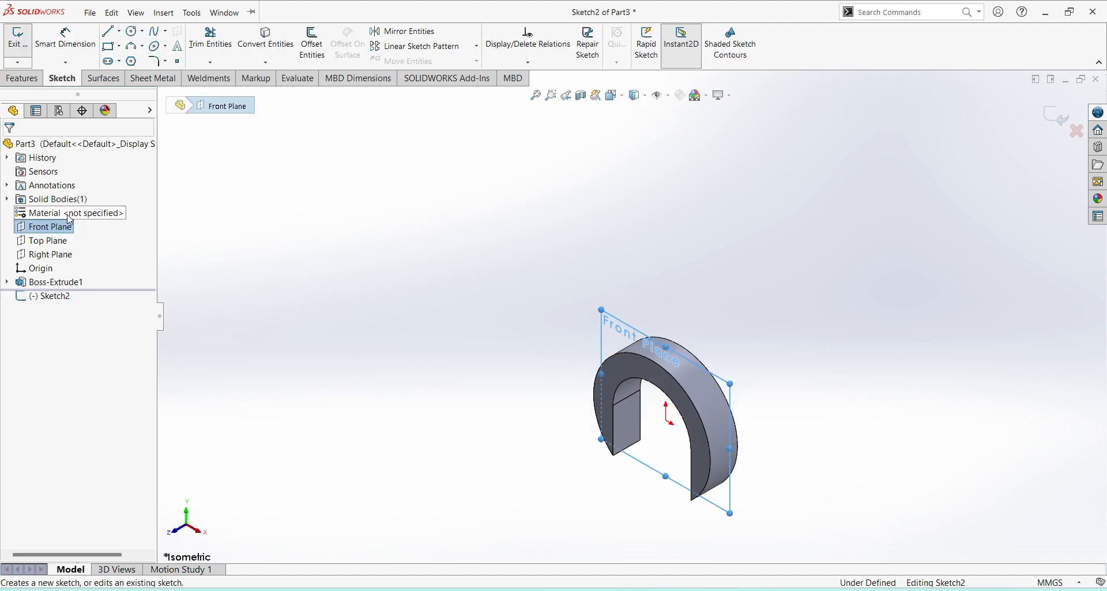
{"action": "left_click", "coordinate": [62, 301]}
{"action": "left_click", "coordinate": [88, 282]}
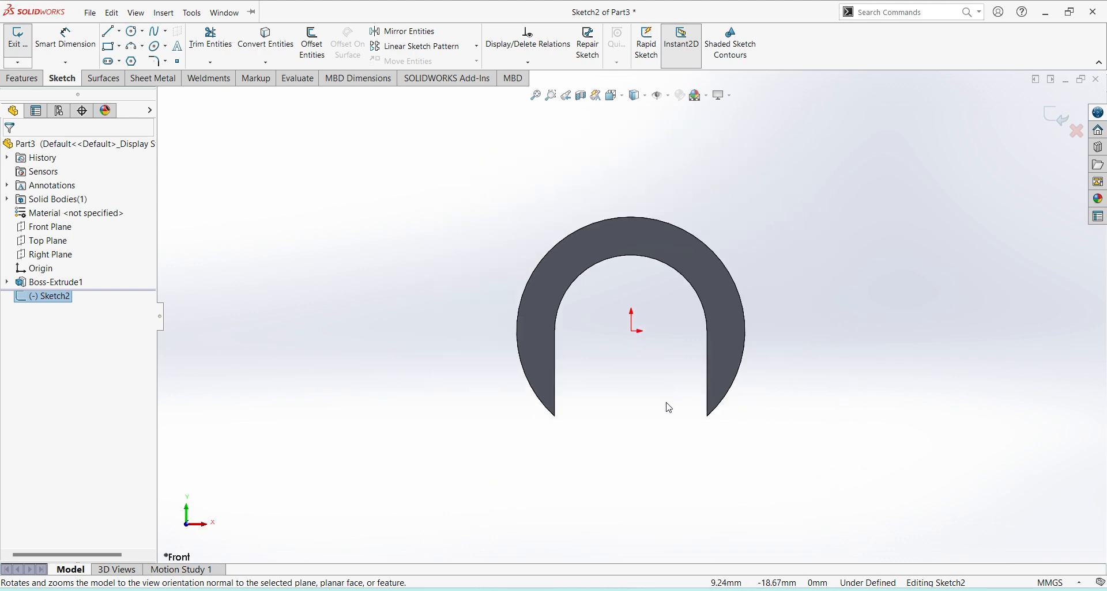
{"action": "scroll", "coordinate": [597, 157], "scroll_direction": "down", "scroll_amount": 2}
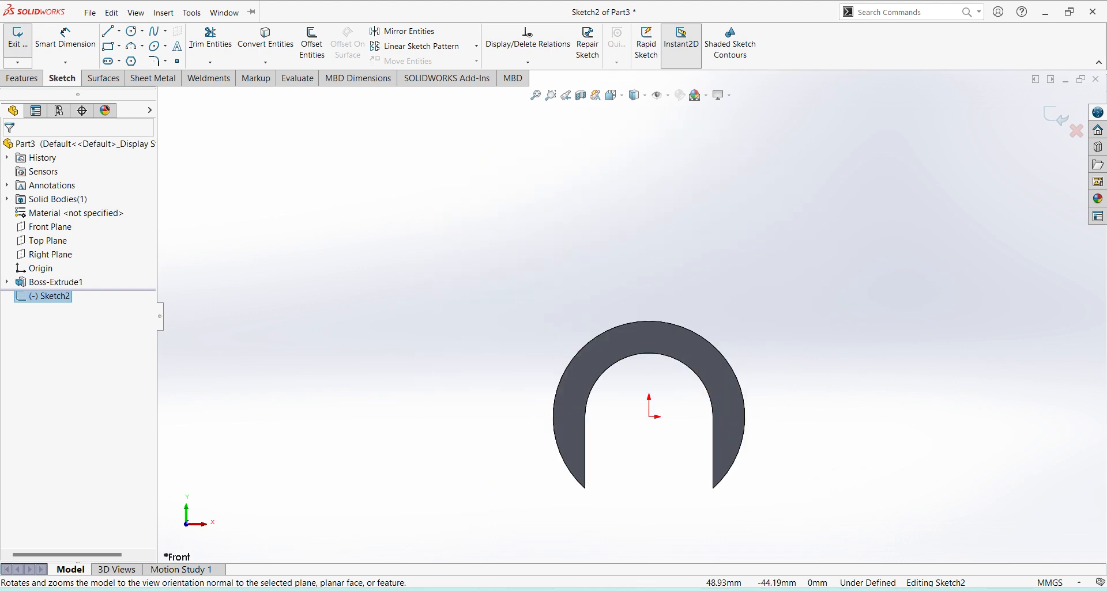
Step: Consult the reference drawing SK 18.png and sketch two concentric circles up and left of the horseshoe, about 27 mm and 16 mm in diameter
{"action": "key", "text": "alt+Tab"}
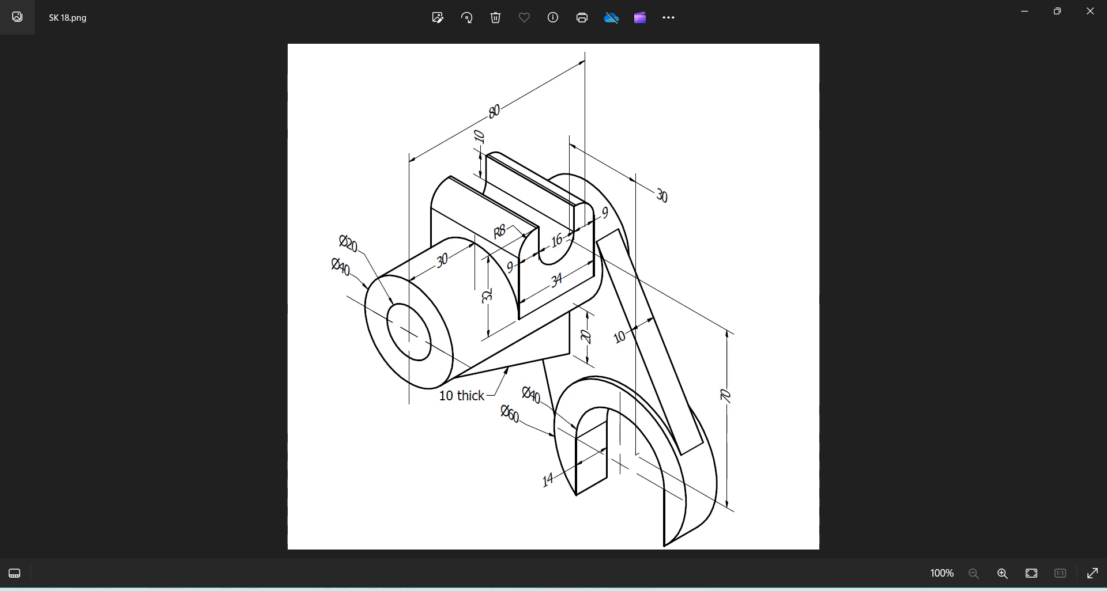
{"action": "key", "text": "alt+Tab"}
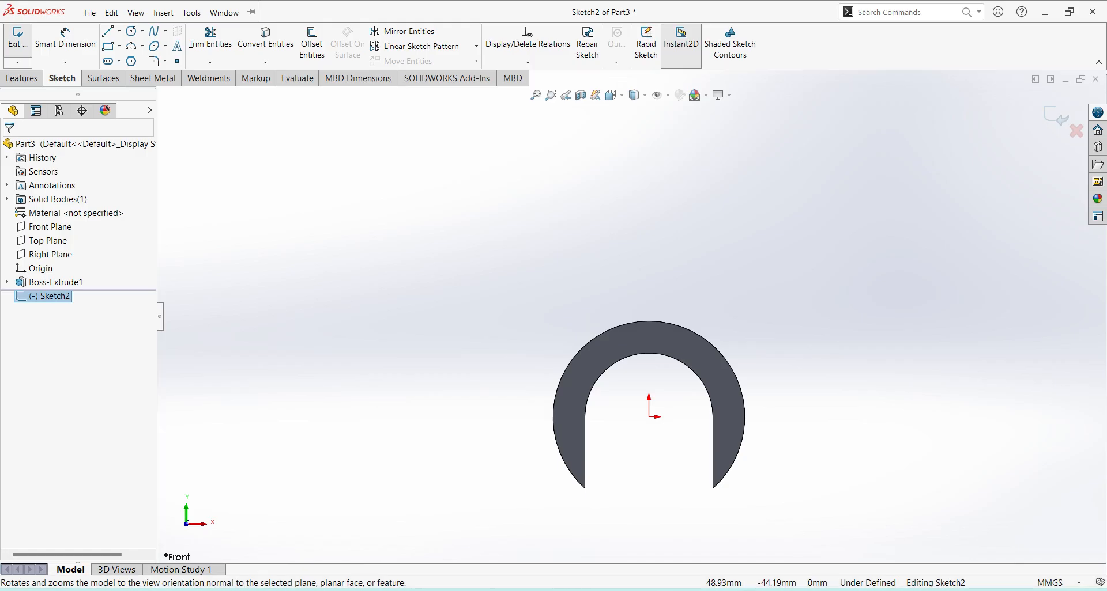
{"action": "left_click", "coordinate": [131, 32]}
{"action": "left_click", "coordinate": [513, 230]}
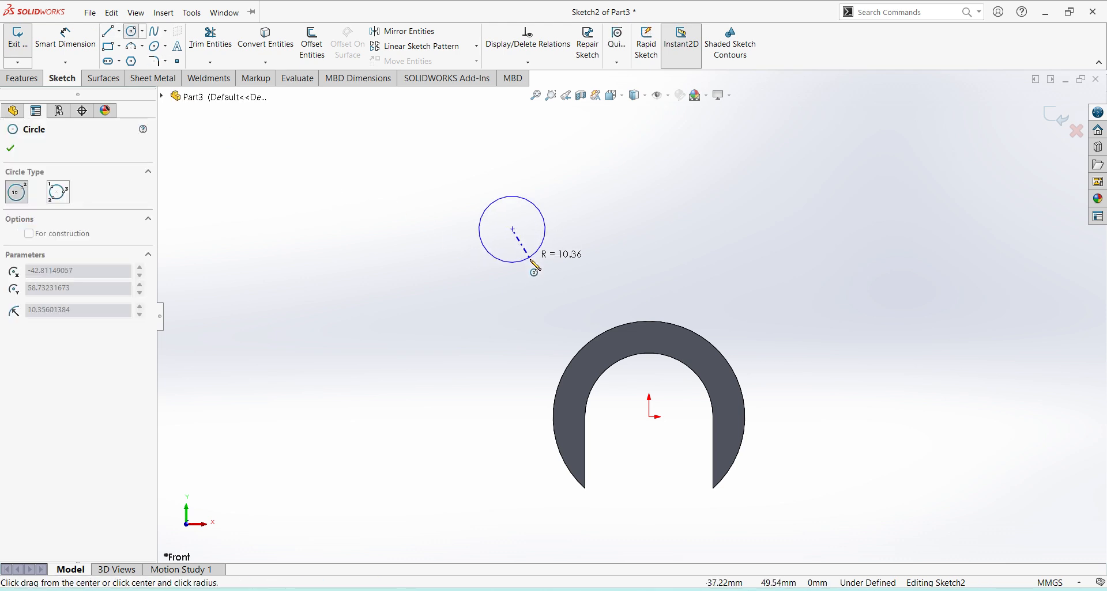
{"action": "left_click", "coordinate": [537, 266]}
{"action": "left_click", "coordinate": [512, 230]}
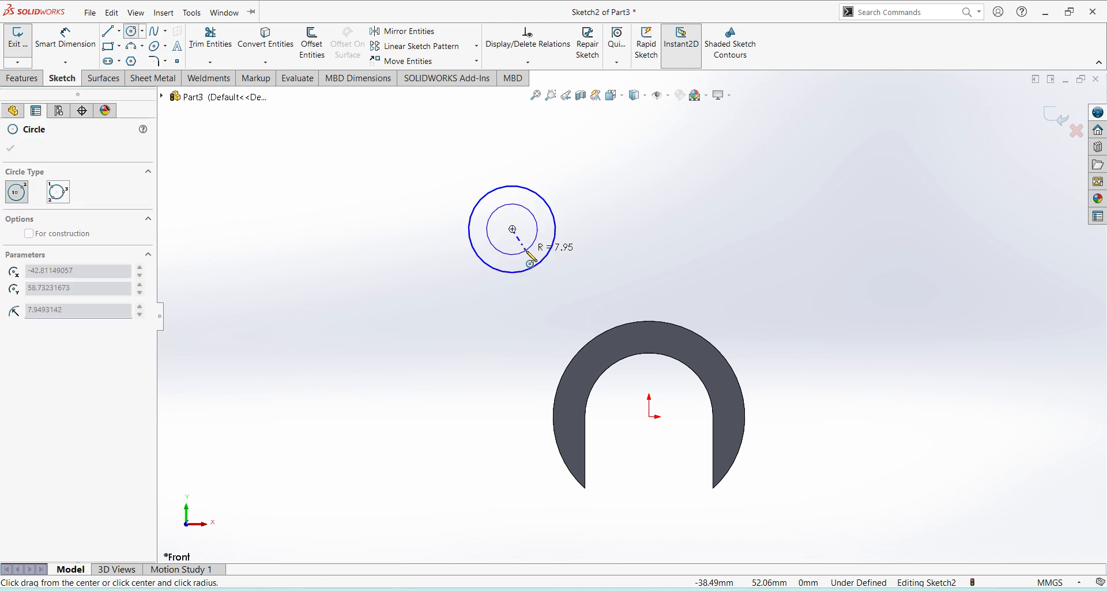
{"action": "left_click", "coordinate": [527, 252]}
Step: Dimension the outer circle's diameter to 40 mm and the inner circle's to 20 mm, checking the sizes against the reference drawing
{"action": "left_click", "coordinate": [65, 39]}
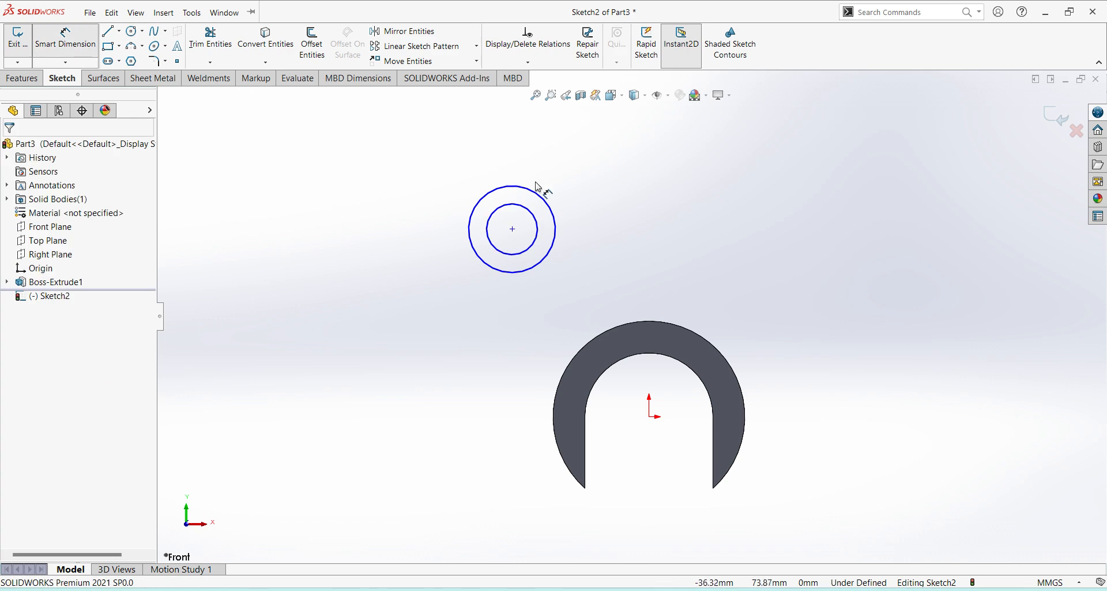
{"action": "left_click", "coordinate": [543, 197]}
{"action": "left_click", "coordinate": [608, 251]}
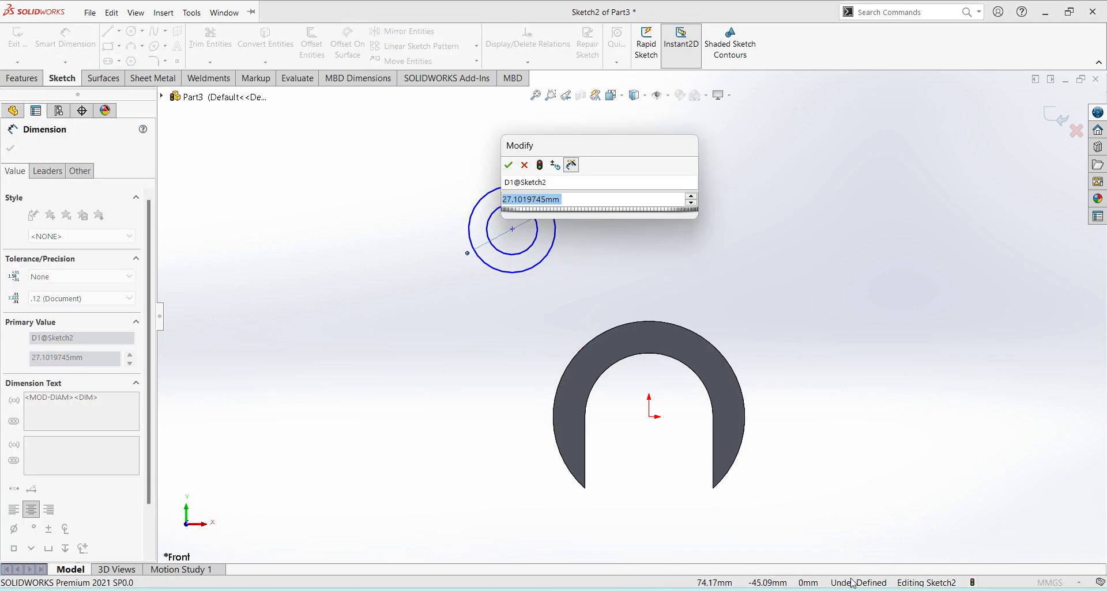
{"action": "key", "text": "alt+Tab"}
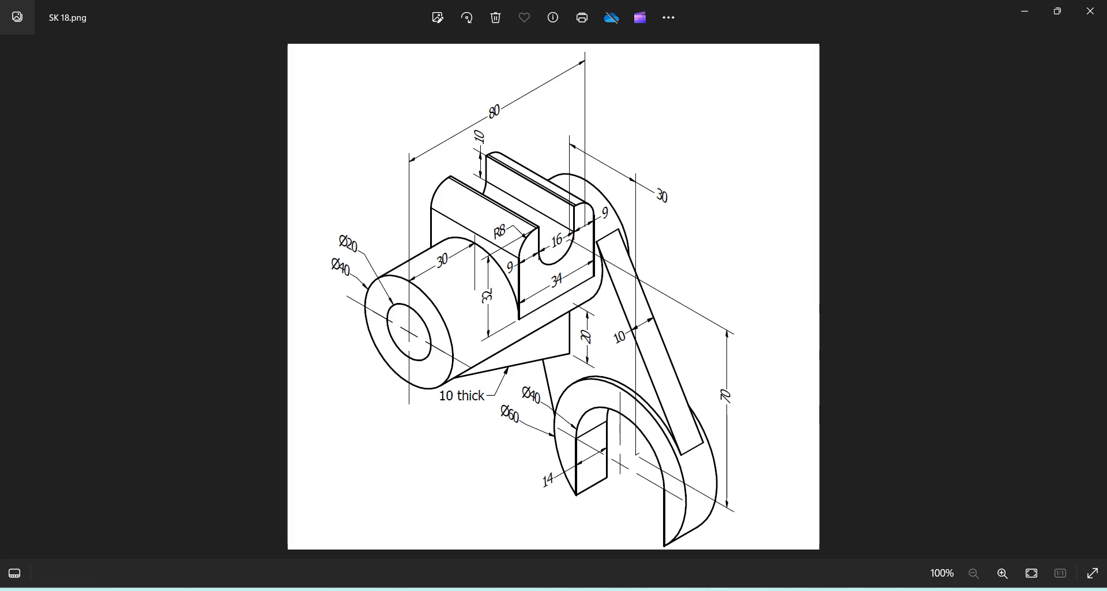
{"action": "key", "text": "alt+Tab"}
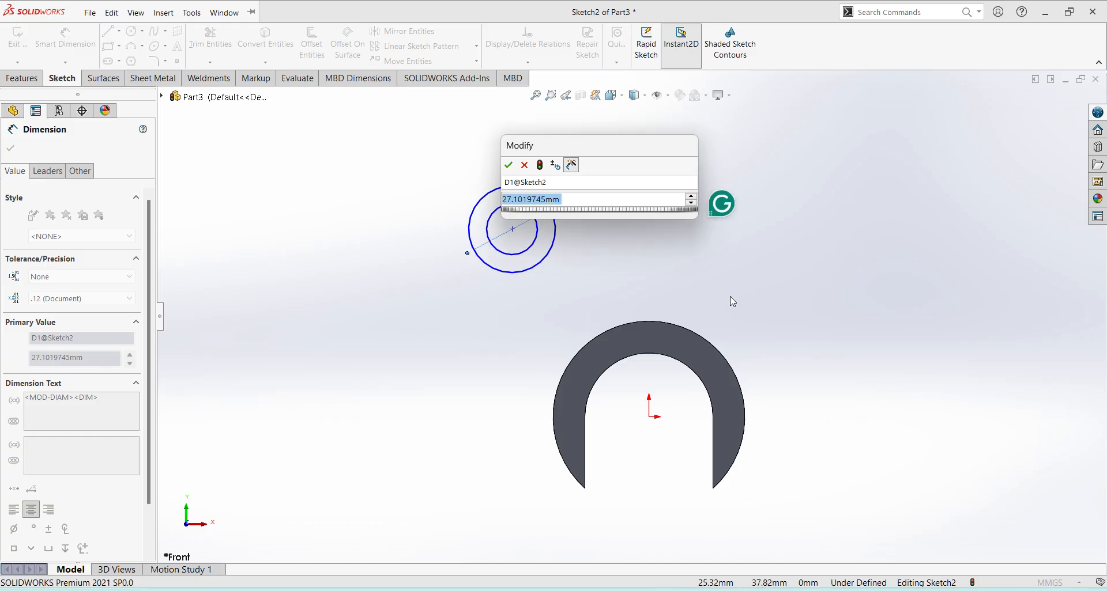
{"action": "type", "text": "40"}
{"action": "key", "text": "Return"}
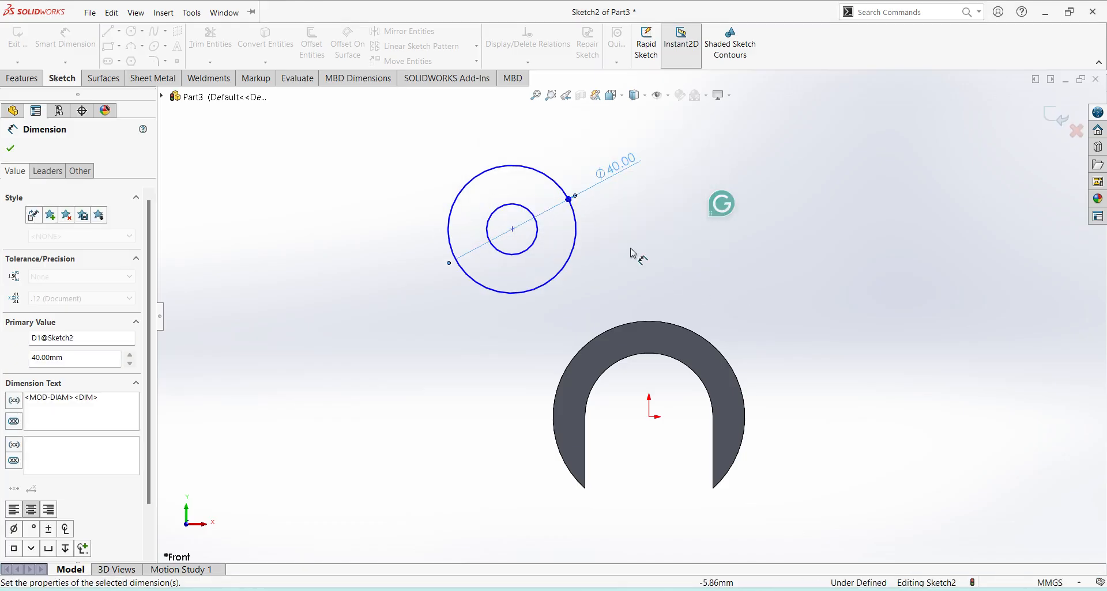
{"action": "left_click", "coordinate": [528, 251]}
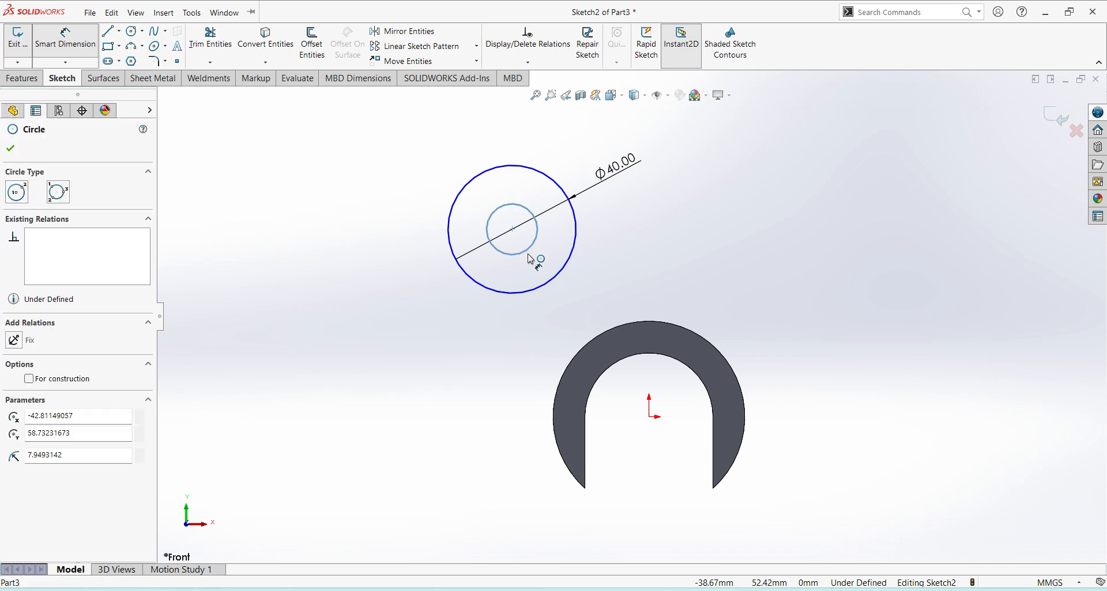
{"action": "left_click", "coordinate": [533, 253]}
{"action": "type", "text": "20"}
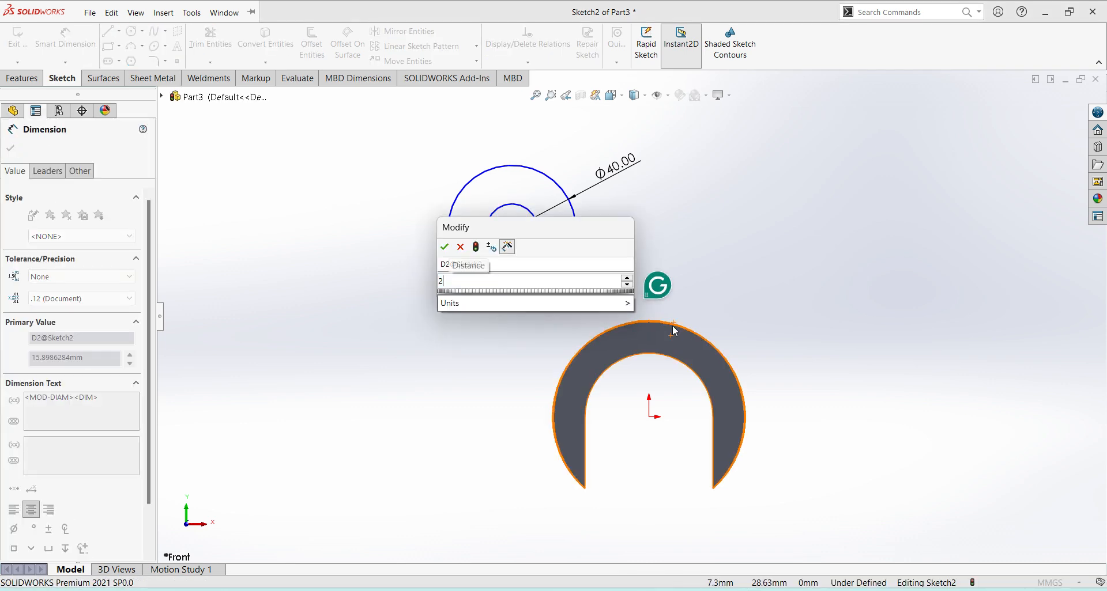
{"action": "key", "text": "Return"}
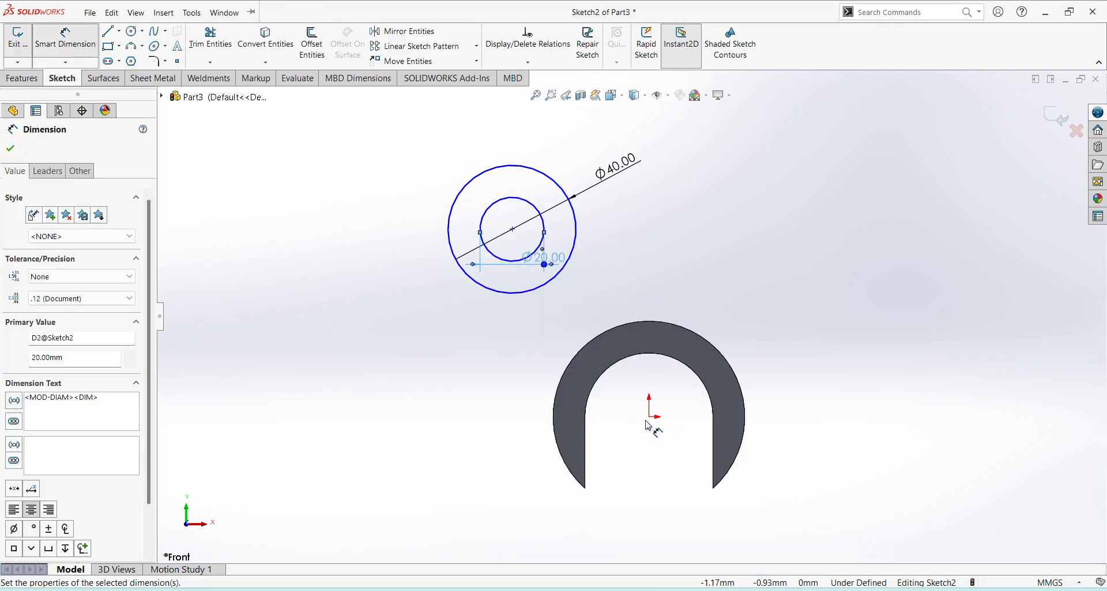
Step: Dimension the horizontal distance between the origin and the circles' shared center to 30 mm
{"action": "left_click", "coordinate": [650, 416]}
{"action": "left_click", "coordinate": [513, 229]}
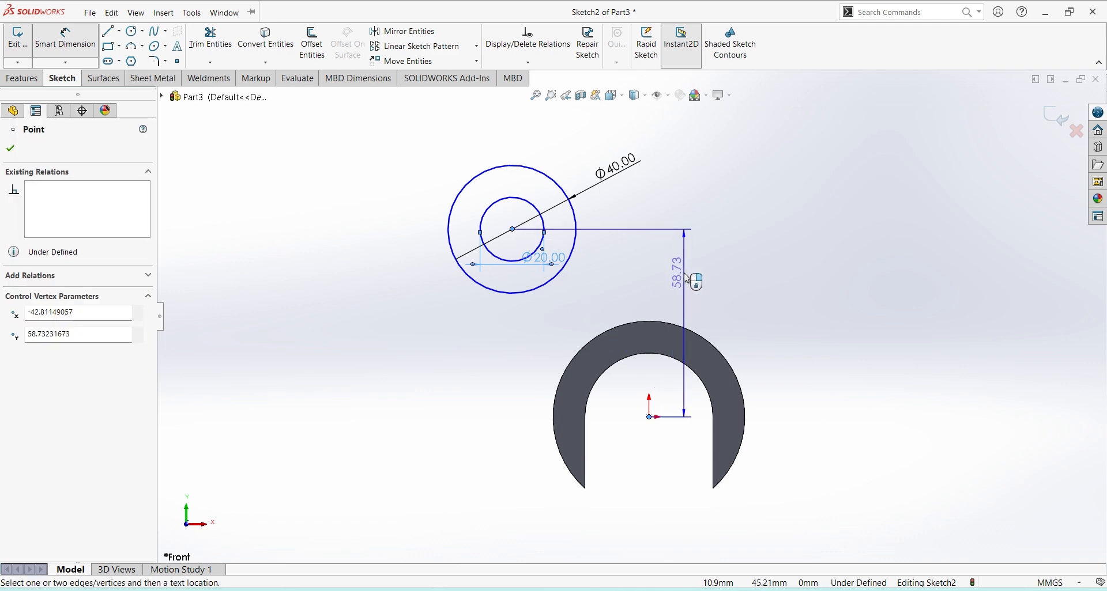
{"action": "left_click", "coordinate": [612, 172]}
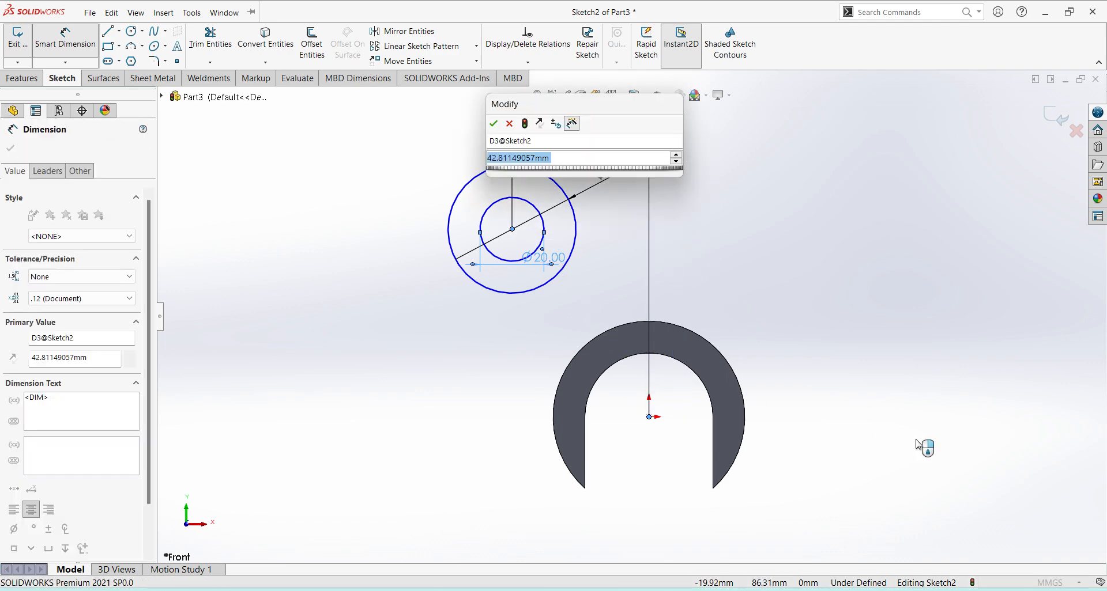
{"action": "type", "text": "30"}
{"action": "key", "text": "Return"}
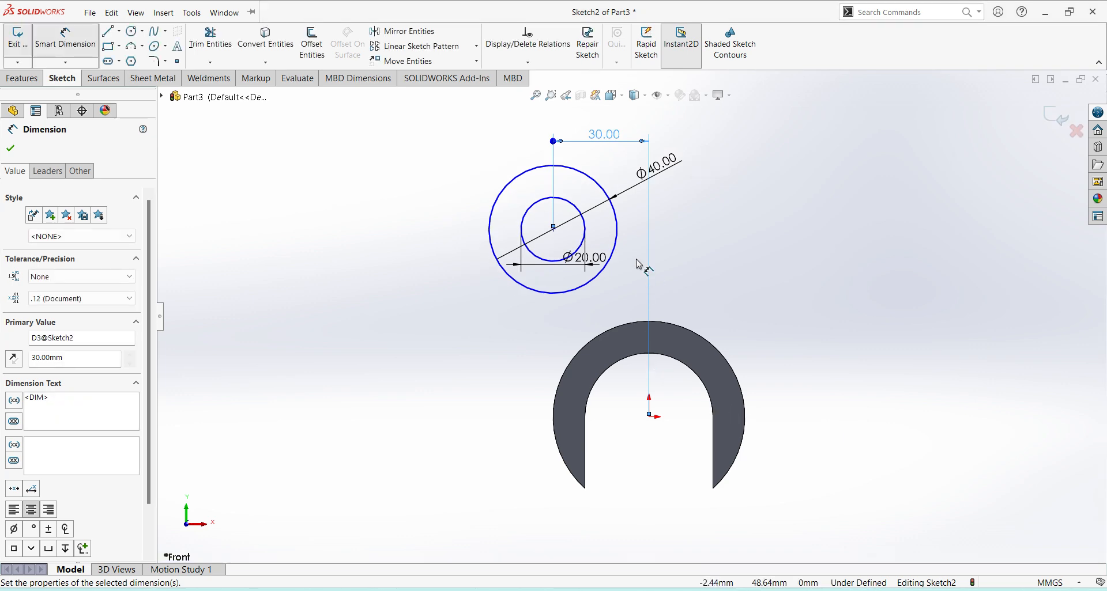
{"action": "left_click_drag", "start_coordinate": [552, 229], "coordinate": [649, 417]}
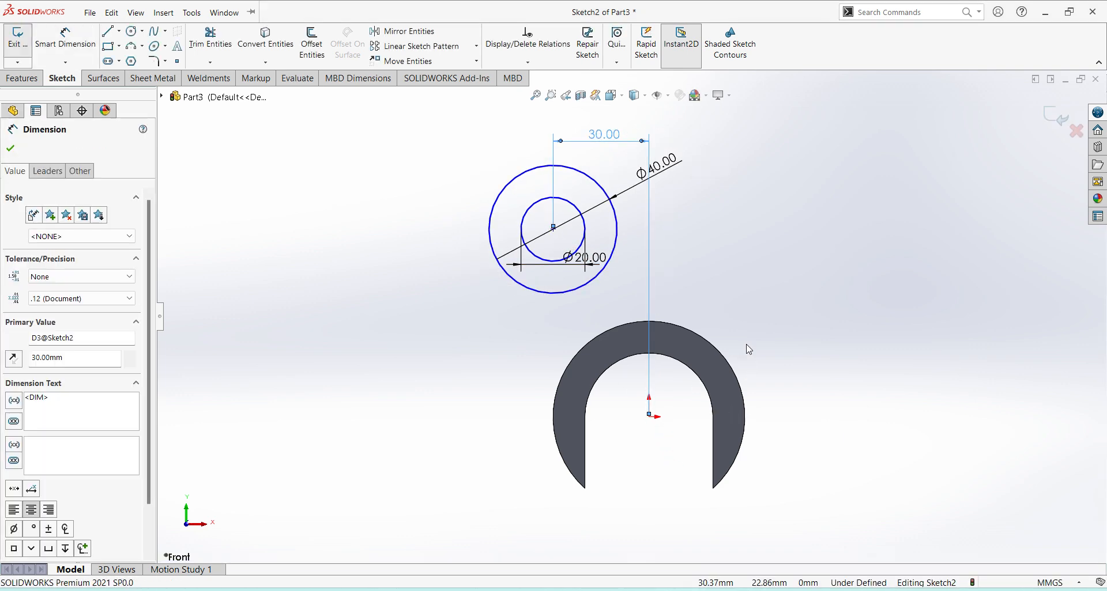
{"action": "left_click", "coordinate": [753, 345]}
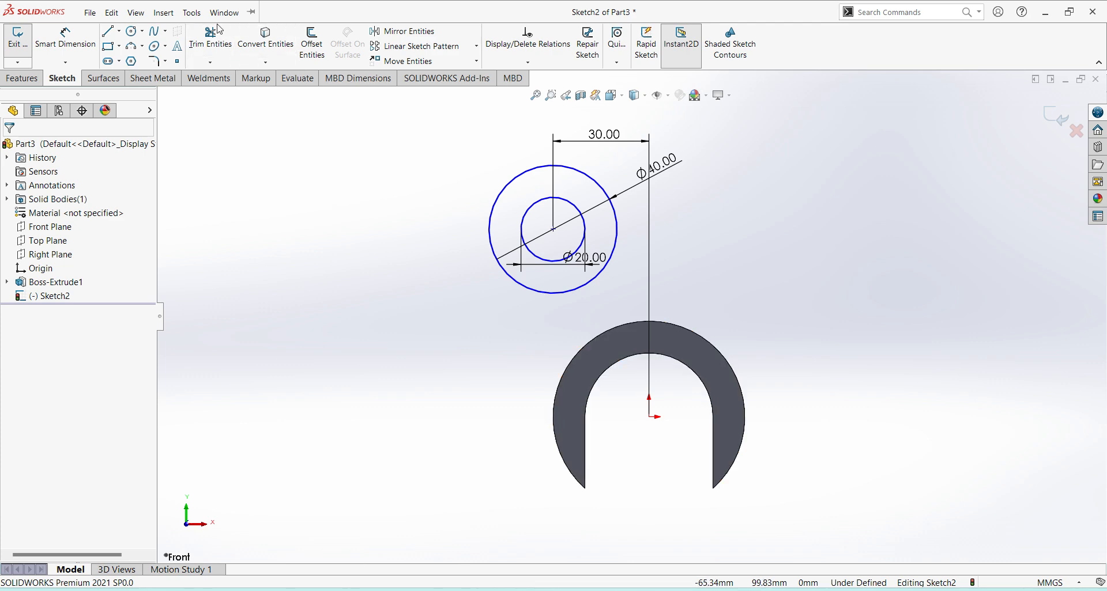
Step: Dimension the vertical distance from the origin to the circles' center to 70 mm and exit the sketch
{"action": "left_click", "coordinate": [65, 39]}
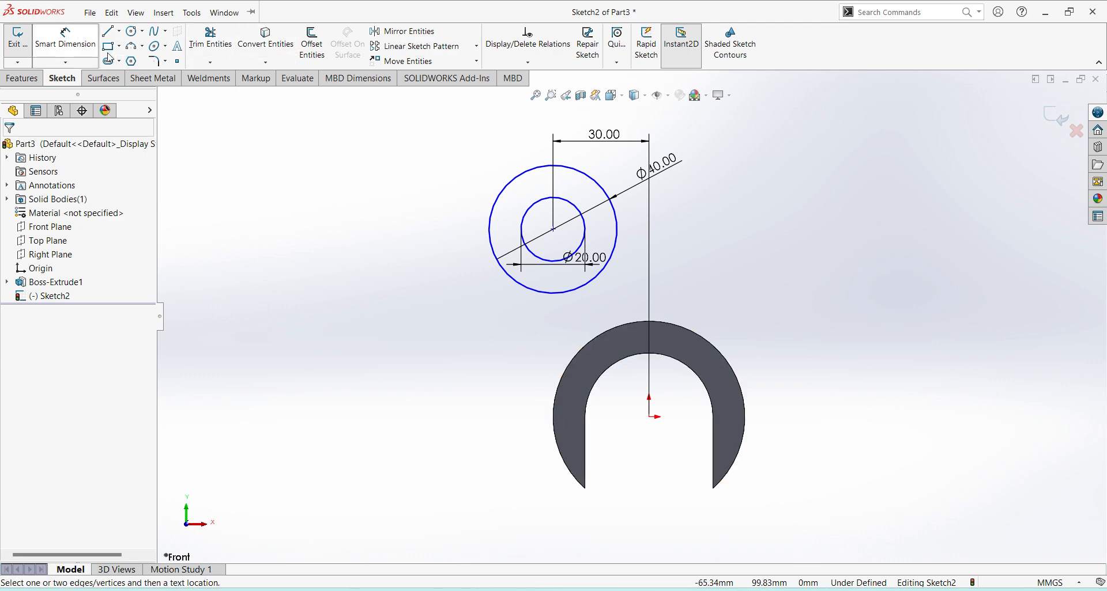
{"action": "left_click", "coordinate": [554, 229]}
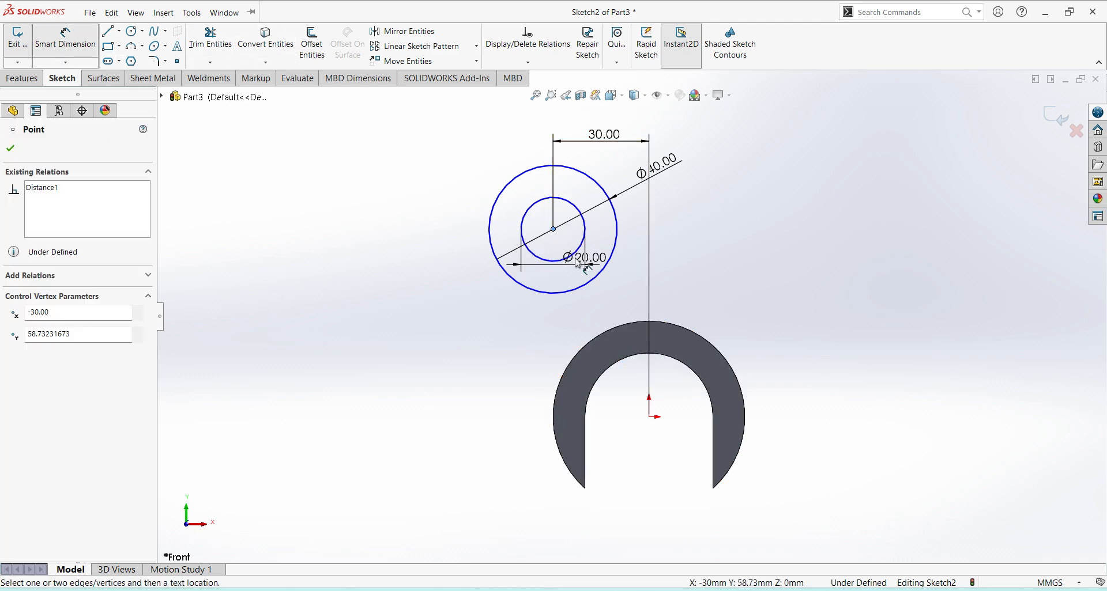
{"action": "left_click", "coordinate": [650, 418]}
{"action": "left_click", "coordinate": [841, 324]}
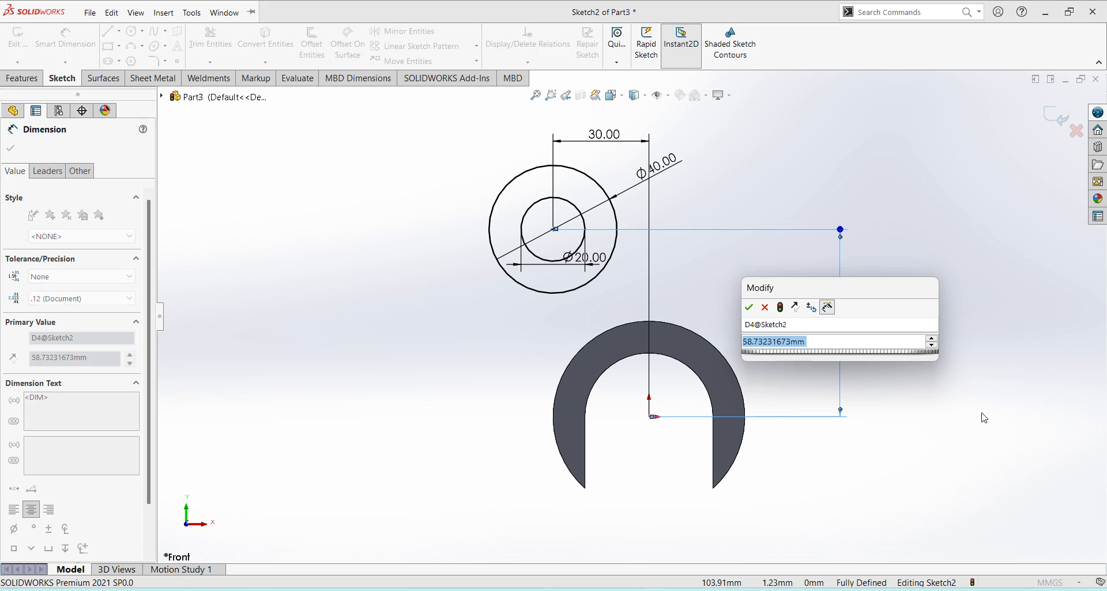
{"action": "type", "text": "60"}
{"action": "key", "text": "Return"}
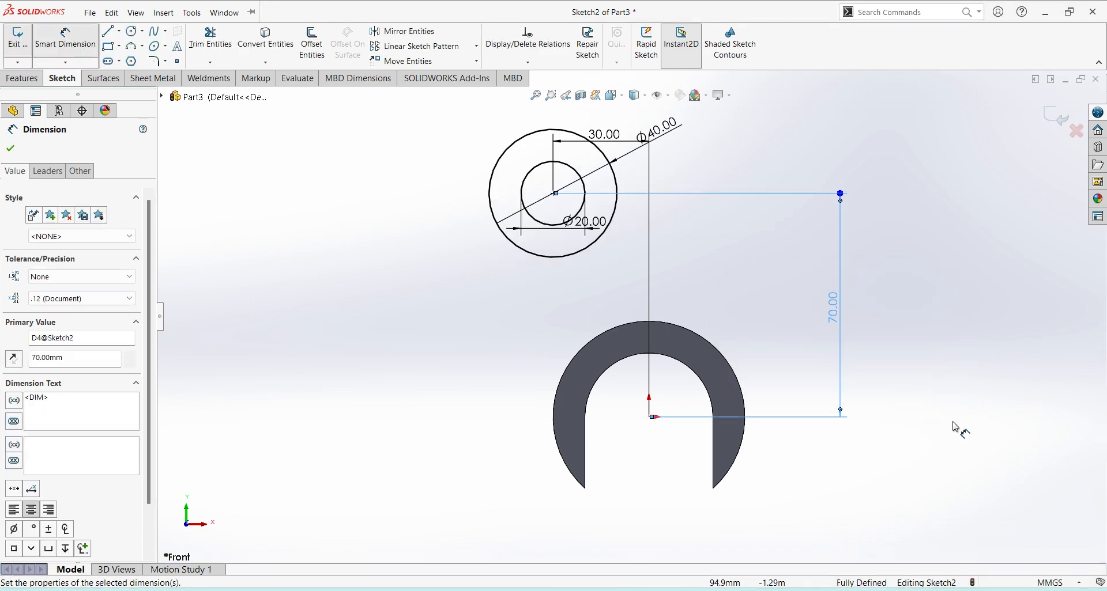
{"action": "scroll", "coordinate": [807, 404], "scroll_direction": "up", "scroll_amount": 2}
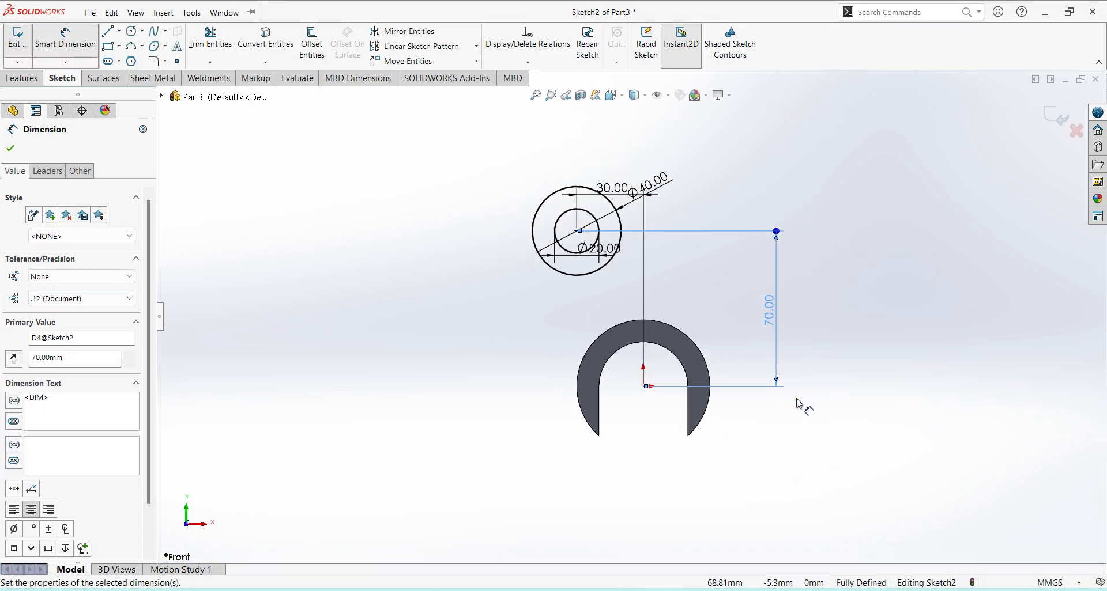
{"action": "left_click", "coordinate": [1066, 124]}
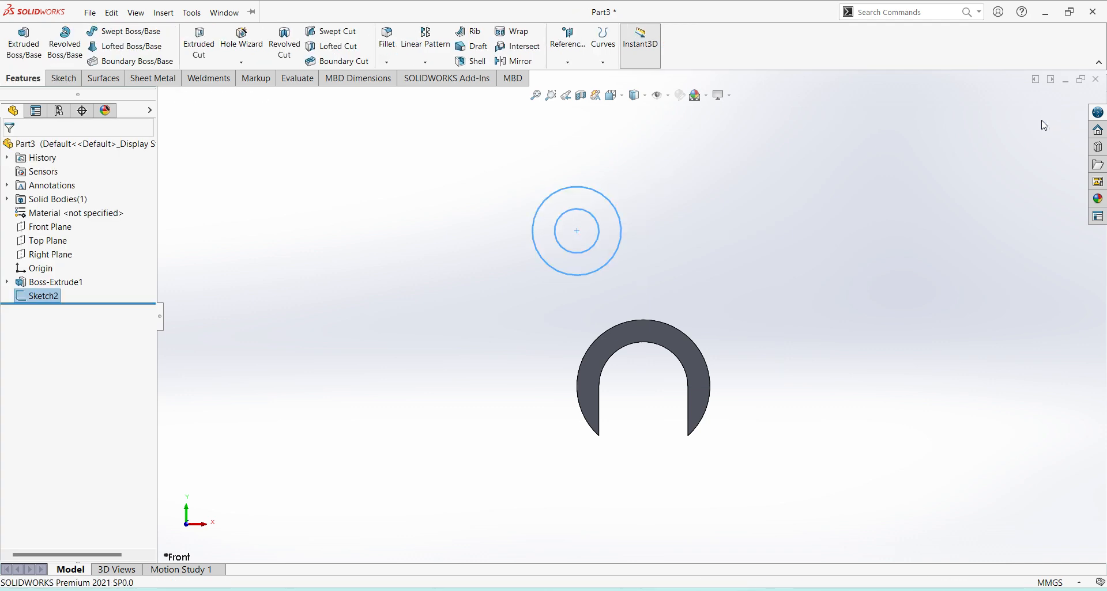
Step: Extrude the concentric circles as a hollow cylindrical boss, Blind 73 mm in Direction 1 and Blind 7 mm in Direction 2
{"action": "middle_click_drag", "start_coordinate": [842, 312], "coordinate": [757, 379]}
{"action": "left_click", "coordinate": [23, 45]}
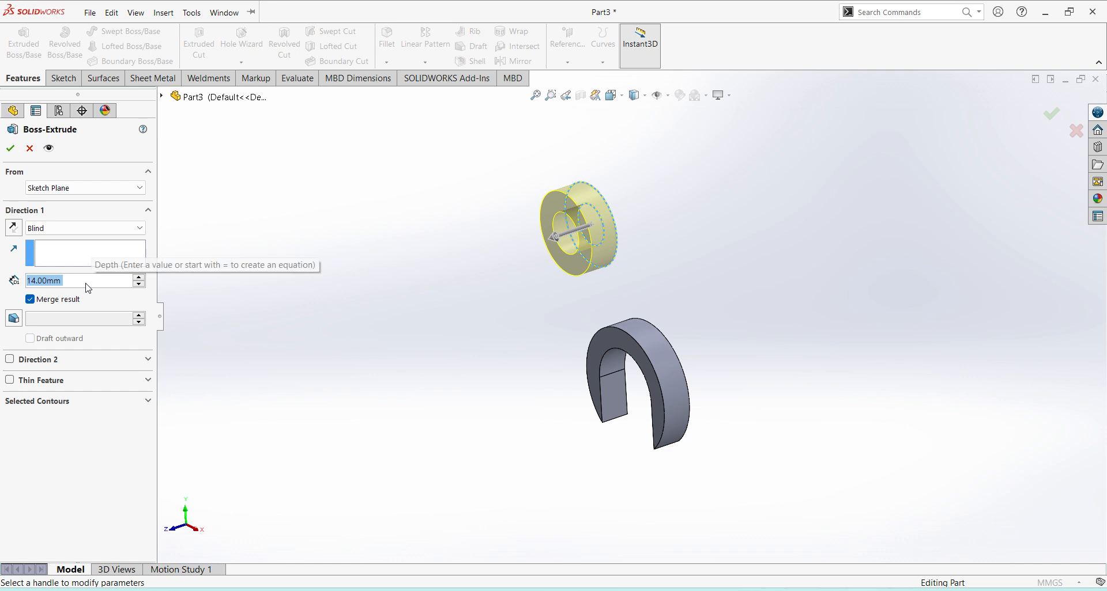
{"action": "type", "text": "73"}
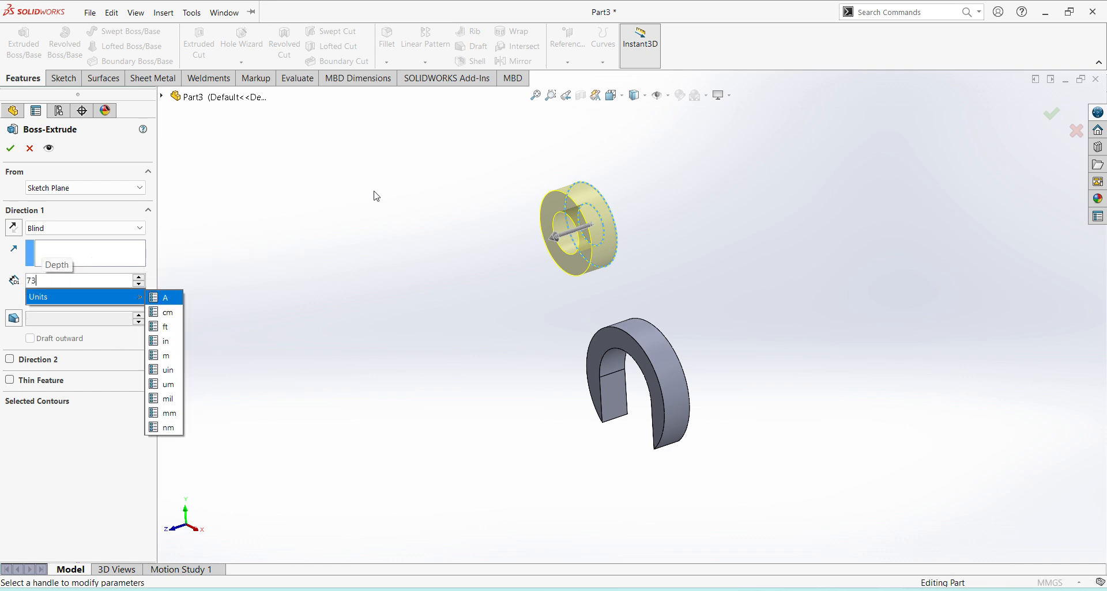
{"action": "key", "text": "Return"}
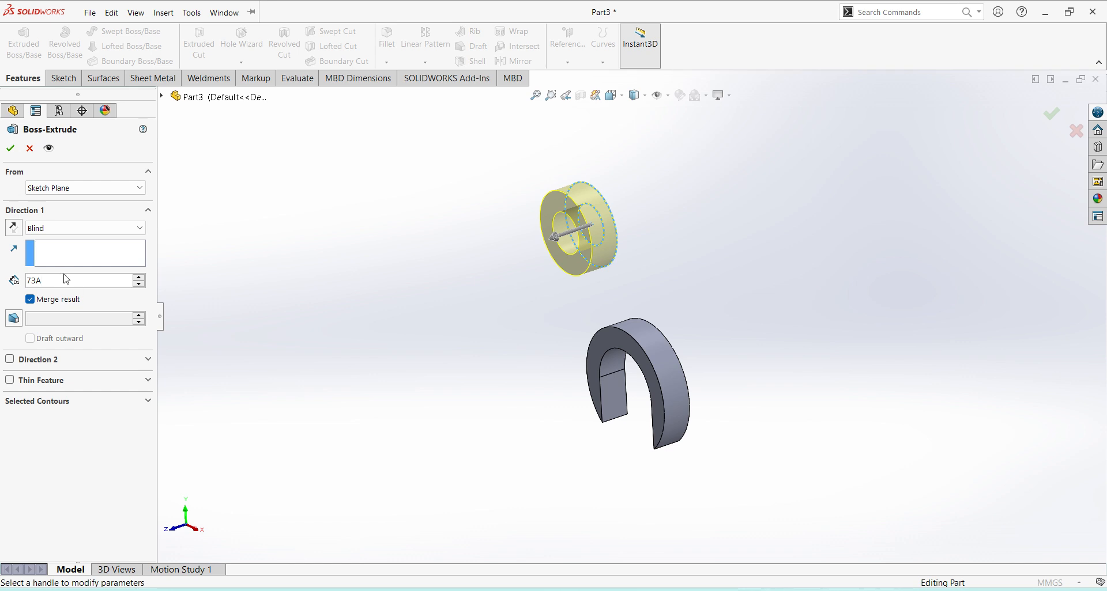
{"action": "key", "text": "BackSpace"}
{"action": "key", "text": "Return"}
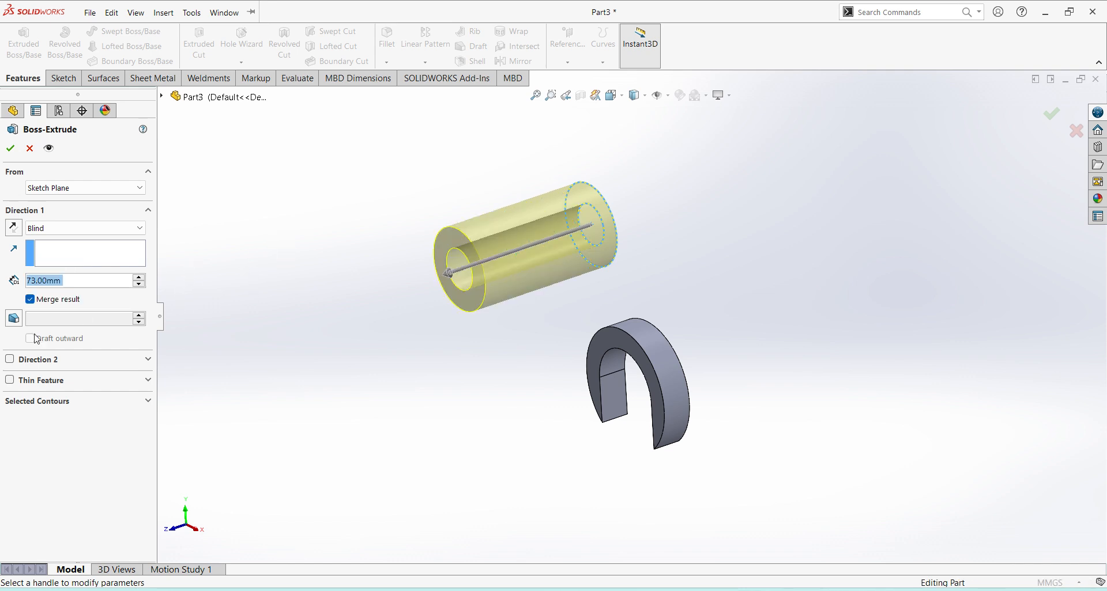
{"action": "left_click", "coordinate": [9, 361]}
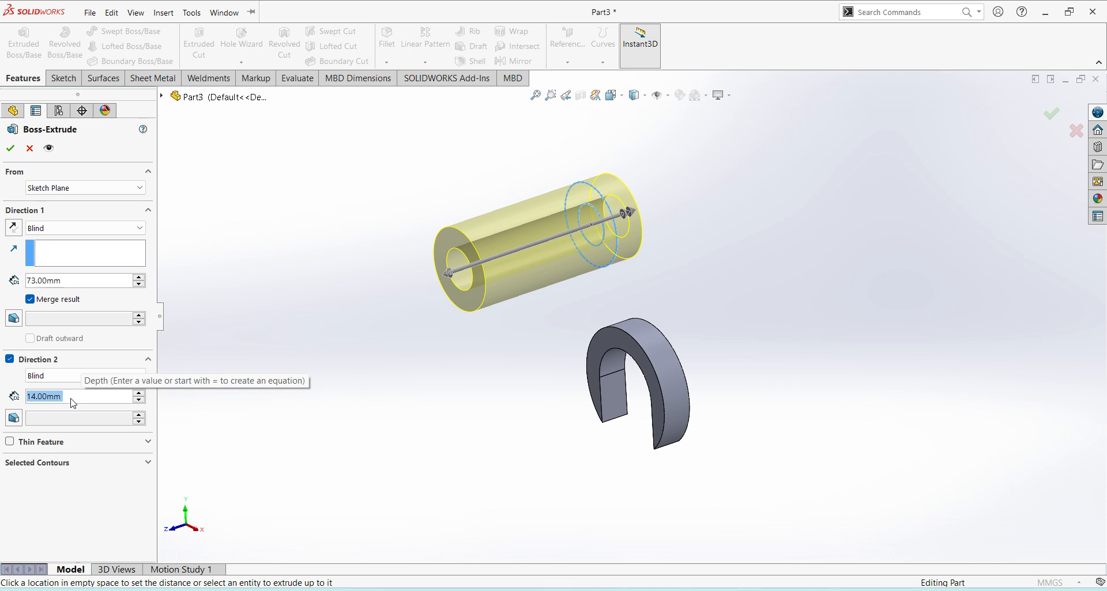
{"action": "type", "text": "7"}
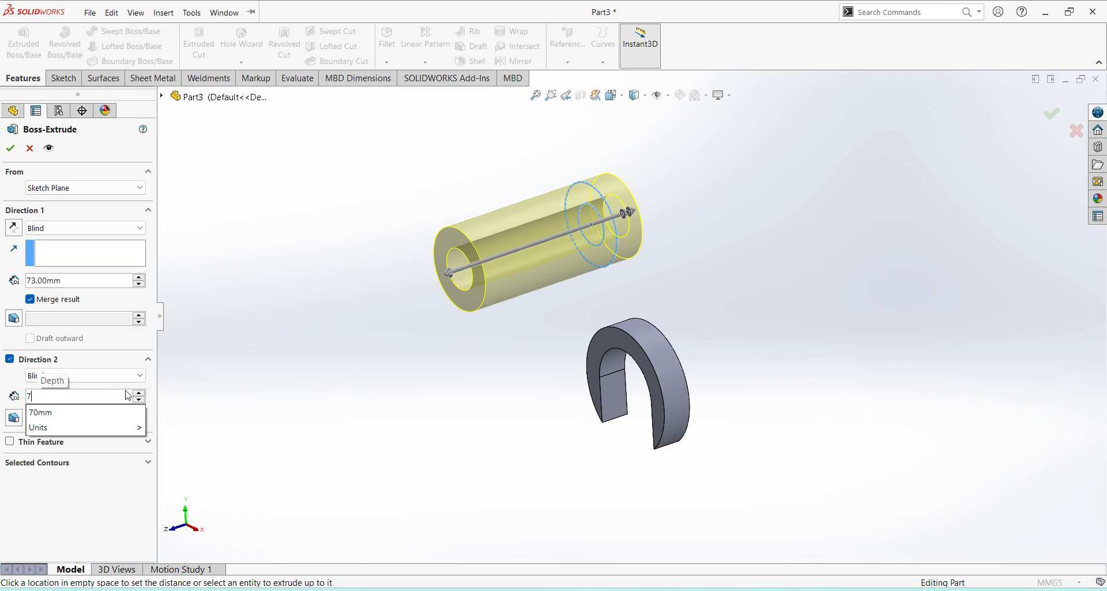
{"action": "key", "text": "Return"}
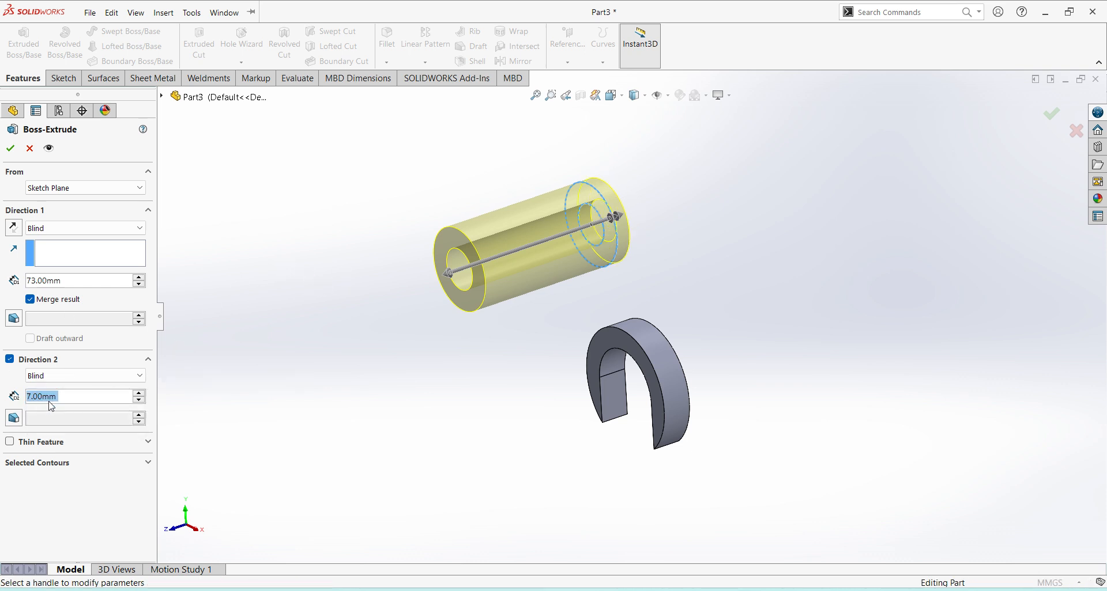
{"action": "left_click", "coordinate": [11, 148]}
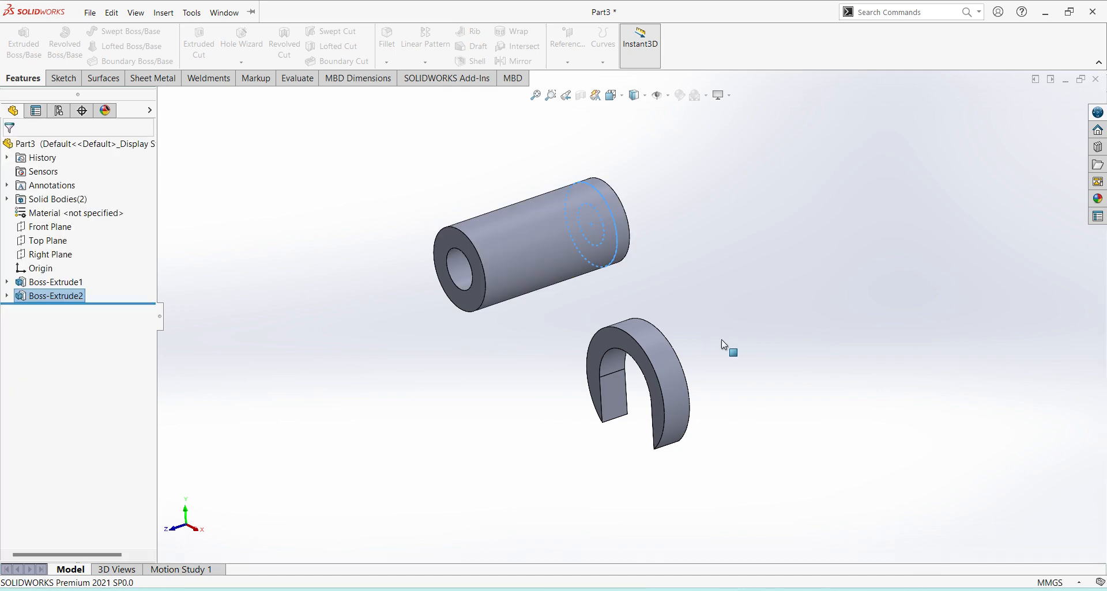
Step: Start a new sketch on the Front Plane and orient the view normal to it
{"action": "mouse_move", "coordinate": [786, 423]}
{"action": "middle_mouse_down"}
{"action": "mouse_move", "coordinate": [807, 400]}
{"action": "mouse_move", "coordinate": [767, 415]}
{"action": "middle_mouse_up"}
{"action": "left_click", "coordinate": [634, 97]}
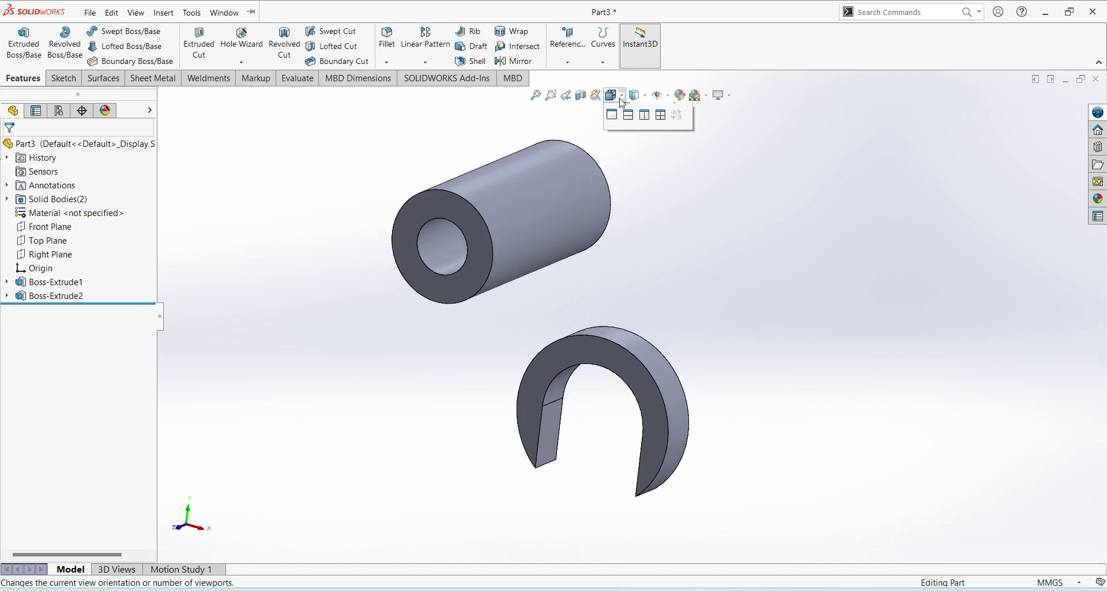
{"action": "left_click", "coordinate": [686, 151]}
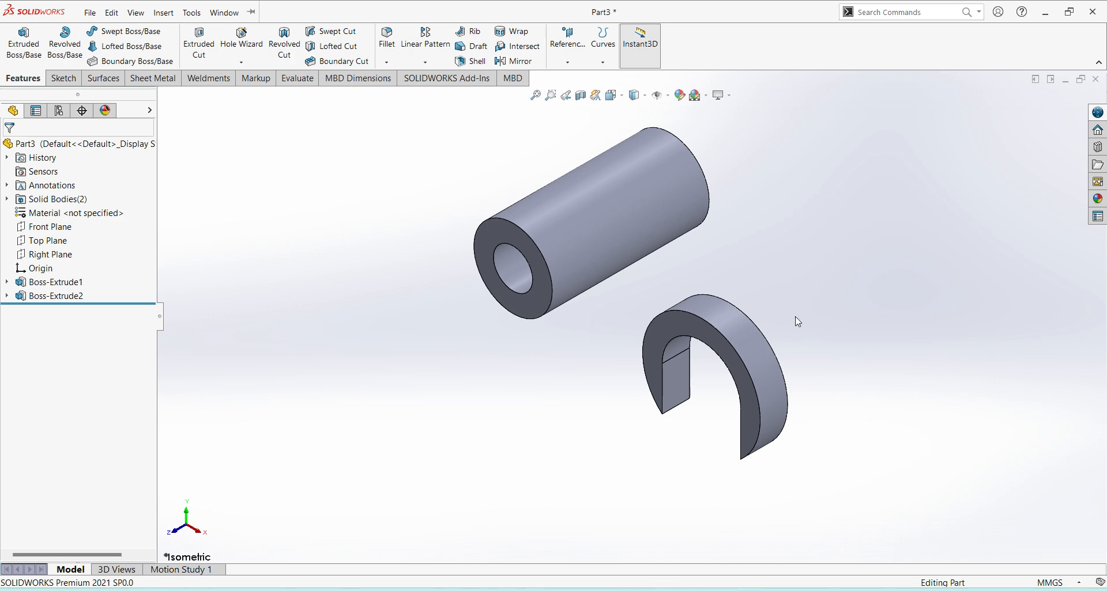
{"action": "middle_click_drag", "start_coordinate": [778, 341], "coordinate": [798, 237]}
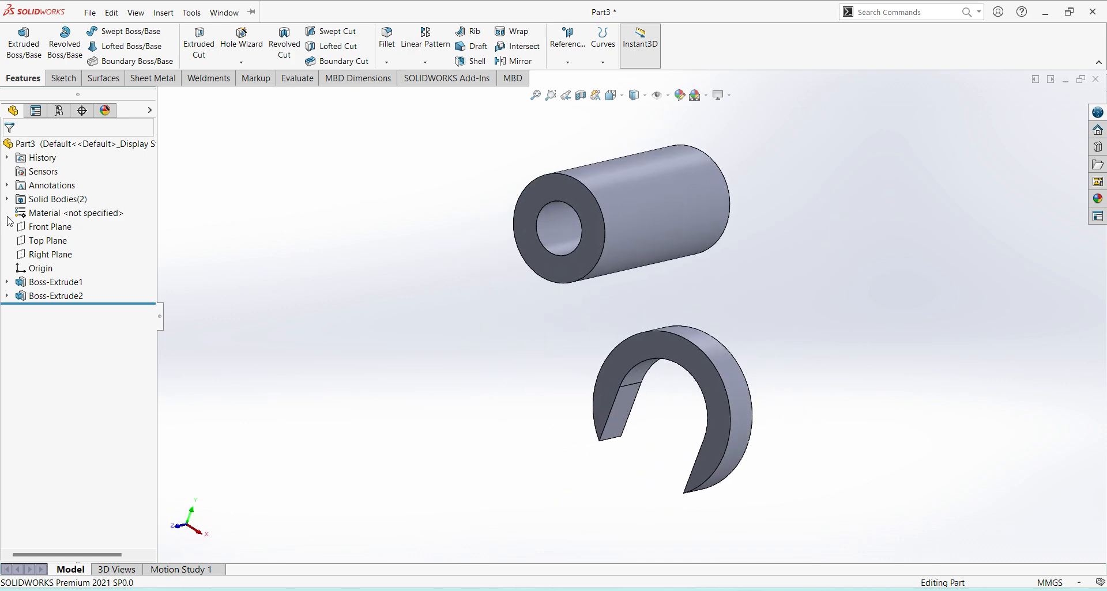
{"action": "left_click", "coordinate": [68, 227]}
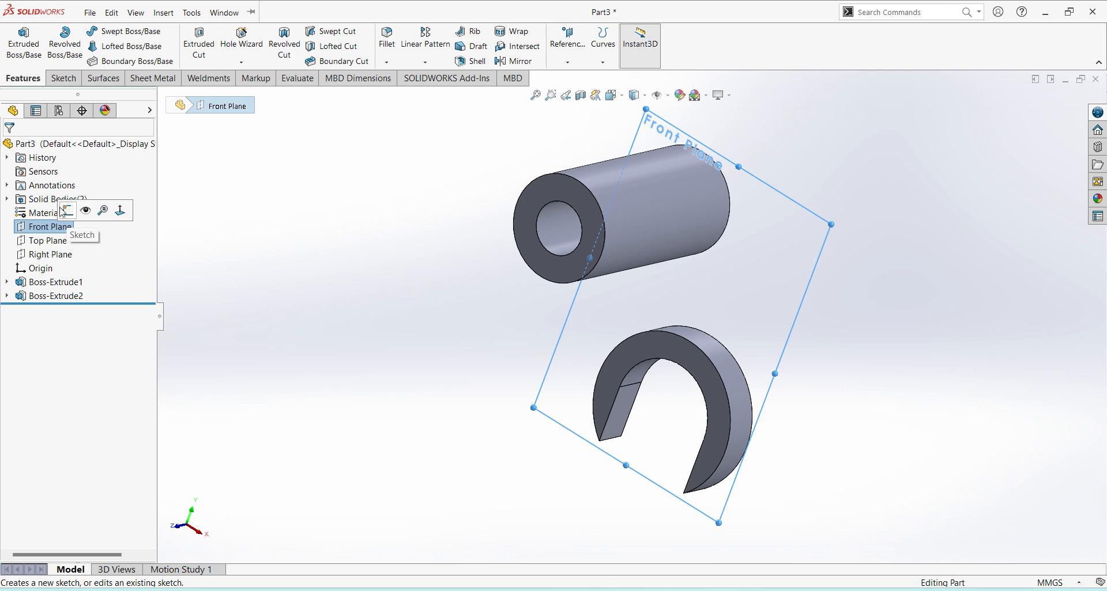
{"action": "left_click", "coordinate": [64, 211]}
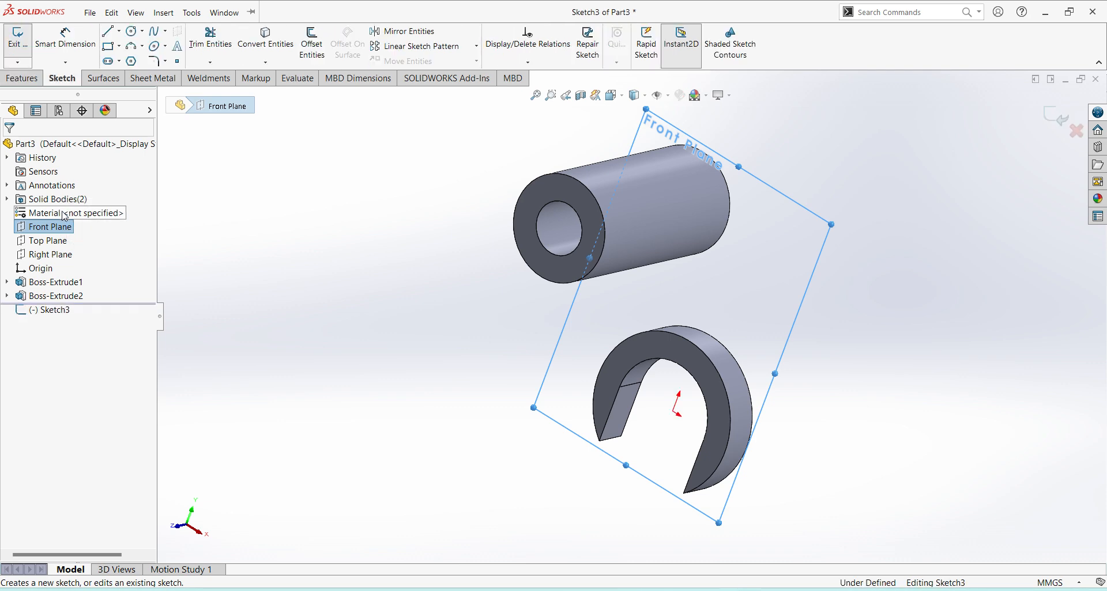
{"action": "left_click", "coordinate": [38, 312]}
{"action": "left_click", "coordinate": [69, 295]}
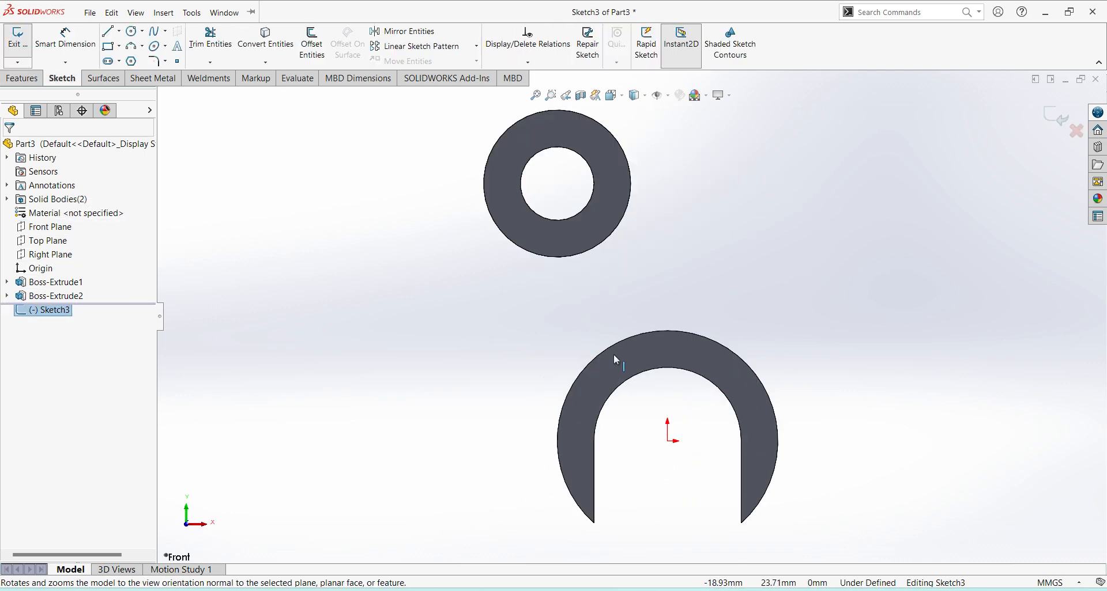
Step: Sketch a line from the left quadrant of the cylinder's outer edge to the left side of the horseshoe's outer arc
{"action": "left_click", "coordinate": [107, 30]}
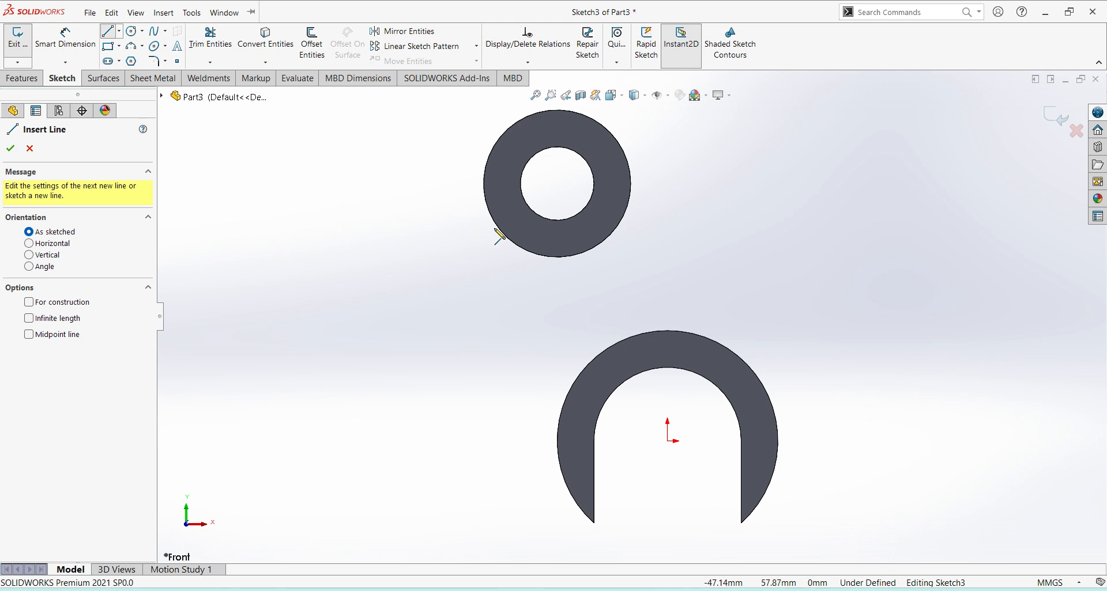
{"action": "left_click", "coordinate": [484, 184]}
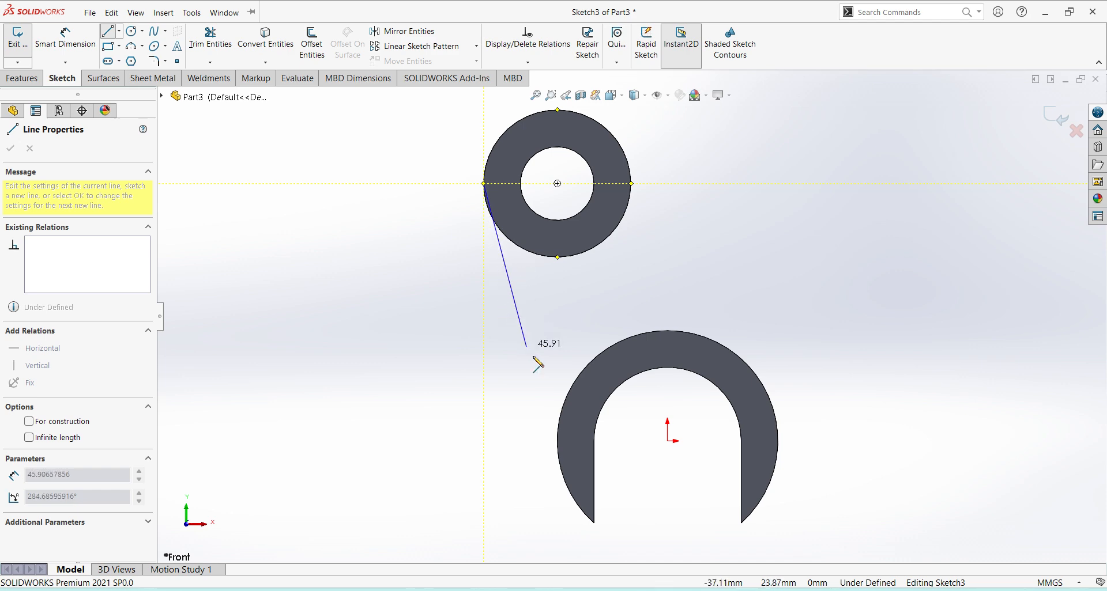
{"action": "left_click", "coordinate": [557, 443]}
{"action": "right_click", "coordinate": [649, 232]}
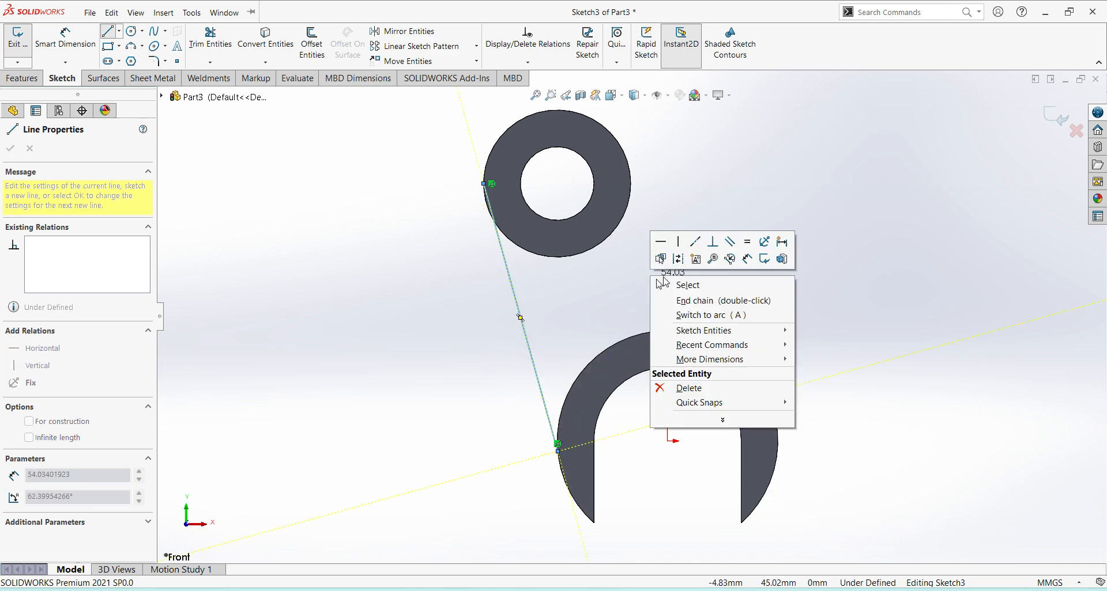
{"action": "left_click", "coordinate": [686, 286]}
{"action": "key", "text": "Escape"}
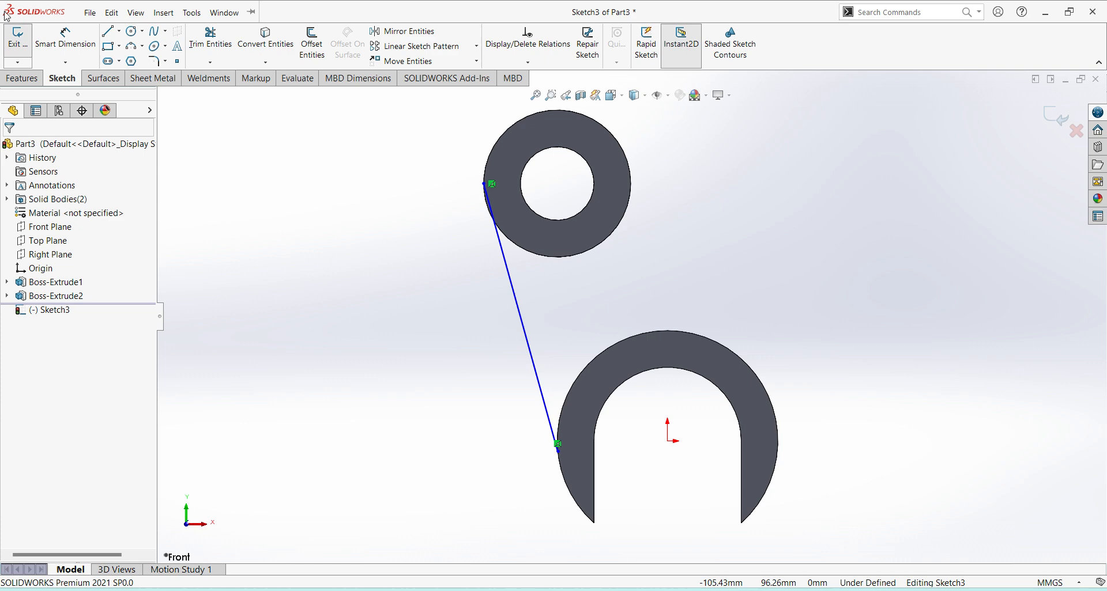
Step: Sketch a second line about 79 mm long from the cylinder's upper-right outer edge to the right side of the horseshoe's outer arc
{"action": "left_click", "coordinate": [110, 32]}
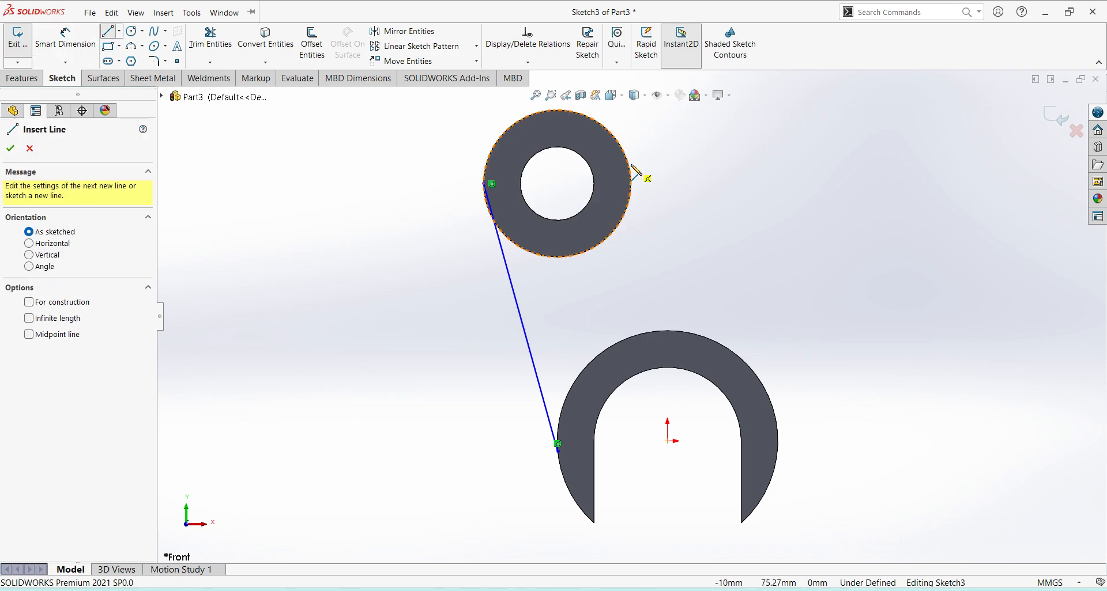
{"action": "left_click", "coordinate": [622, 146]}
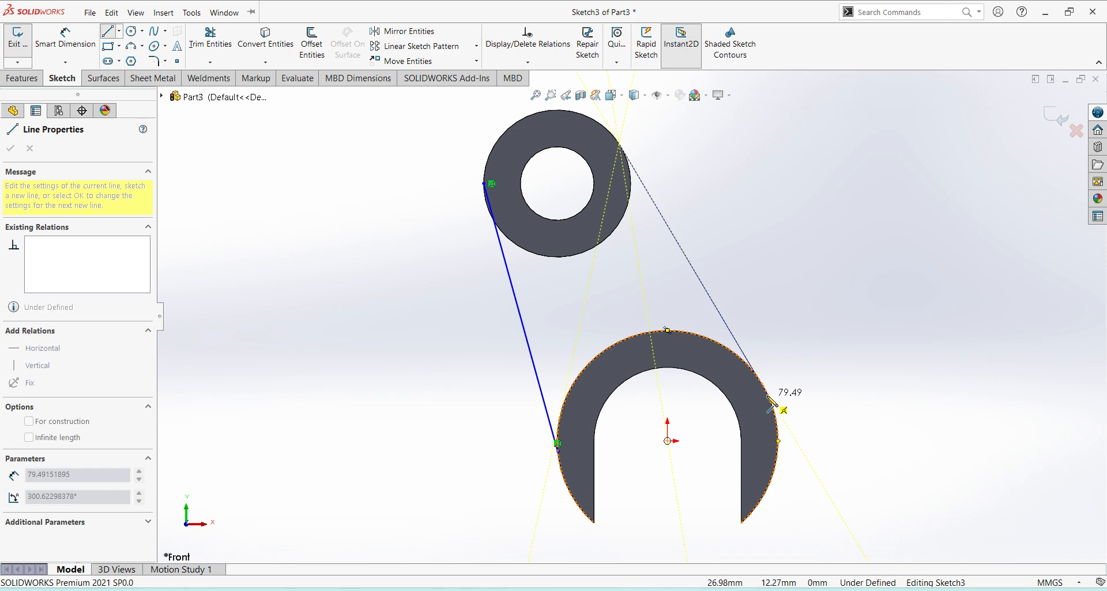
{"action": "left_click", "coordinate": [769, 390]}
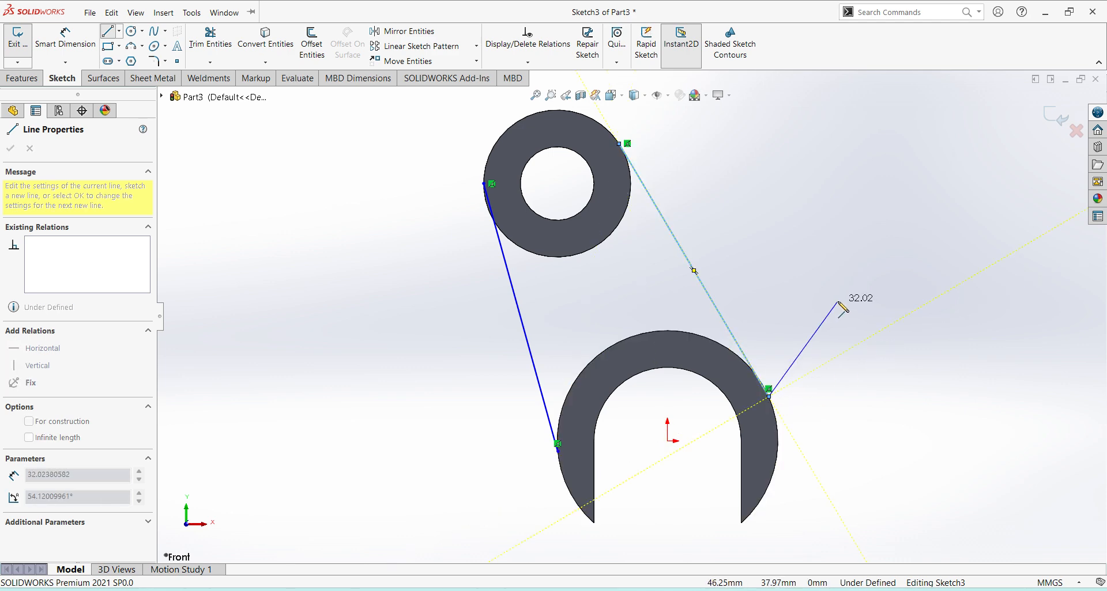
{"action": "right_click", "coordinate": [840, 301]}
{"action": "left_click", "coordinate": [890, 314]}
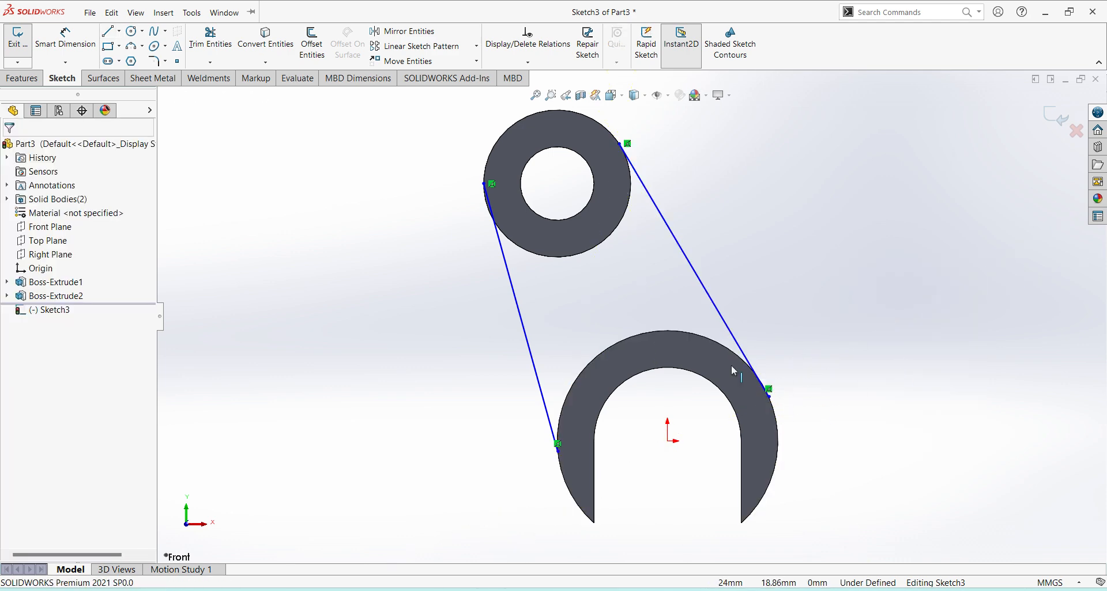
Step: Add Tangent relations between each of the two sketched lines and the cylinder's outer circular edge
{"action": "left_click", "coordinate": [635, 218]}
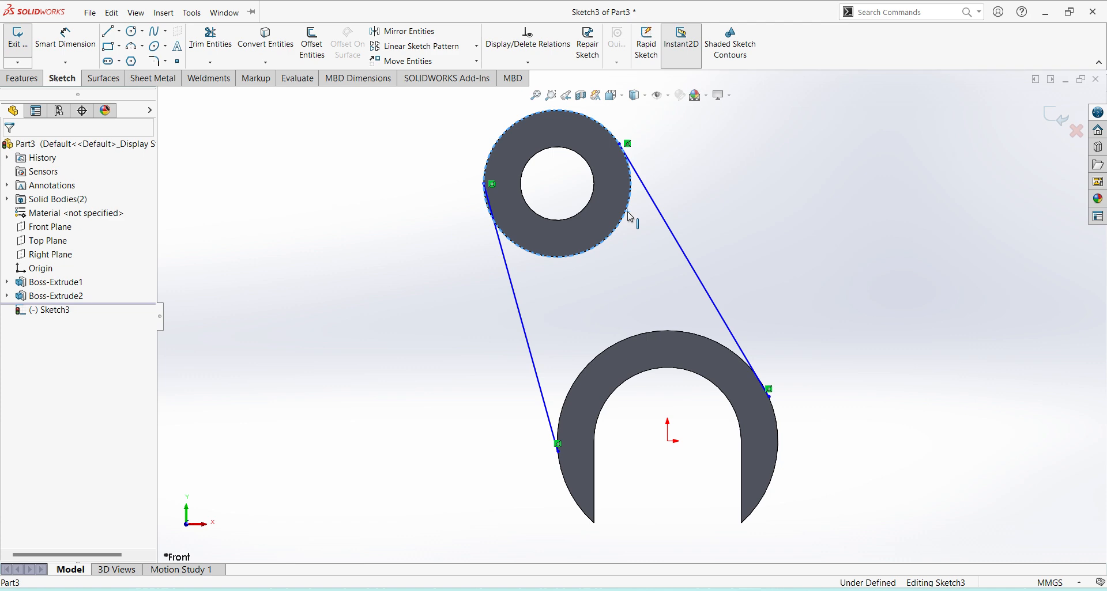
{"action": "left_click", "coordinate": [679, 249]}
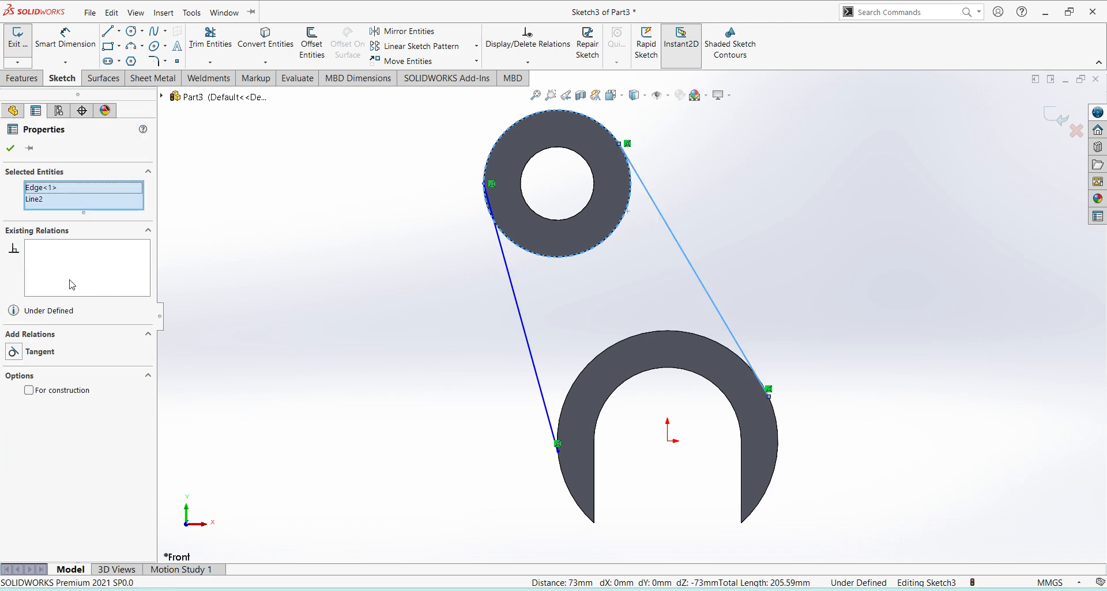
{"action": "left_click", "coordinate": [14, 353]}
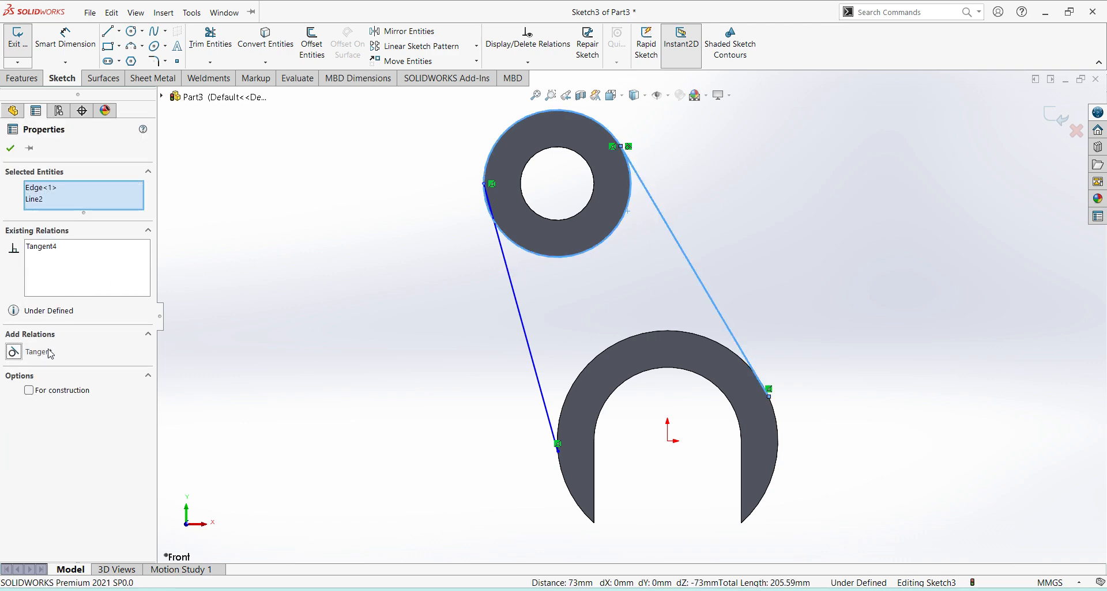
{"action": "left_click", "coordinate": [516, 288]}
{"action": "left_click", "coordinate": [552, 251], "text": "ctrl"}
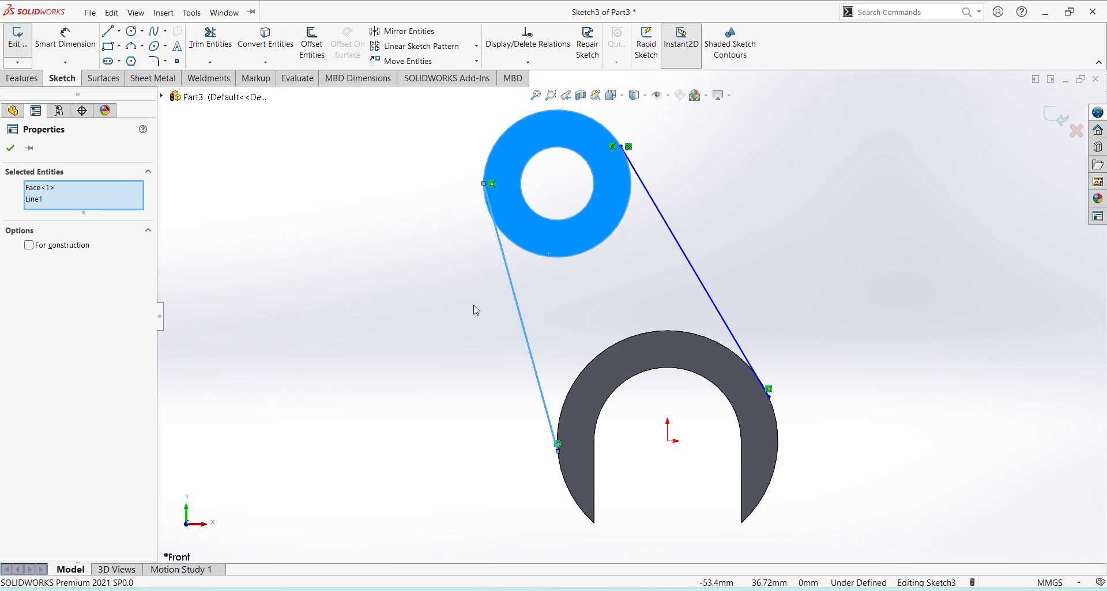
{"action": "left_click", "coordinate": [505, 302]}
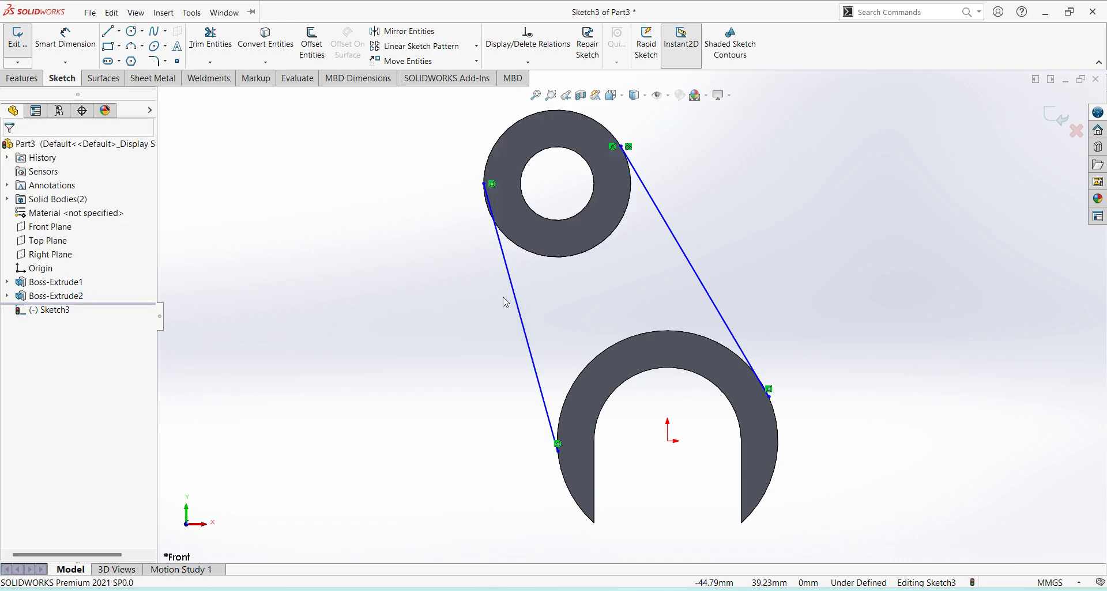
{"action": "left_click", "coordinate": [555, 259]}
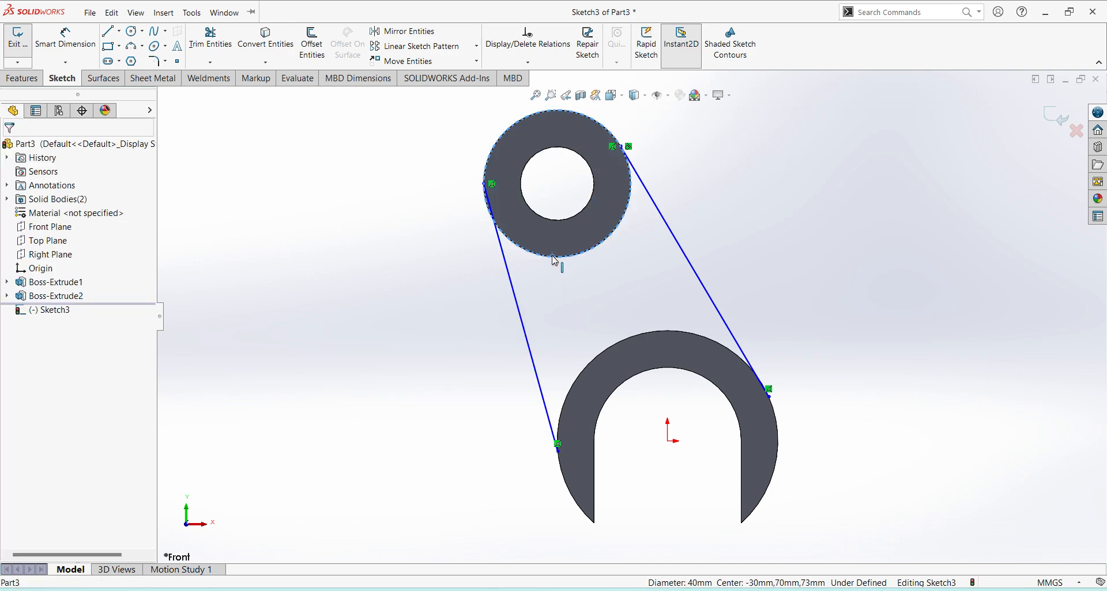
{"action": "left_click", "coordinate": [513, 273], "text": "ctrl"}
{"action": "left_click", "coordinate": [14, 352]}
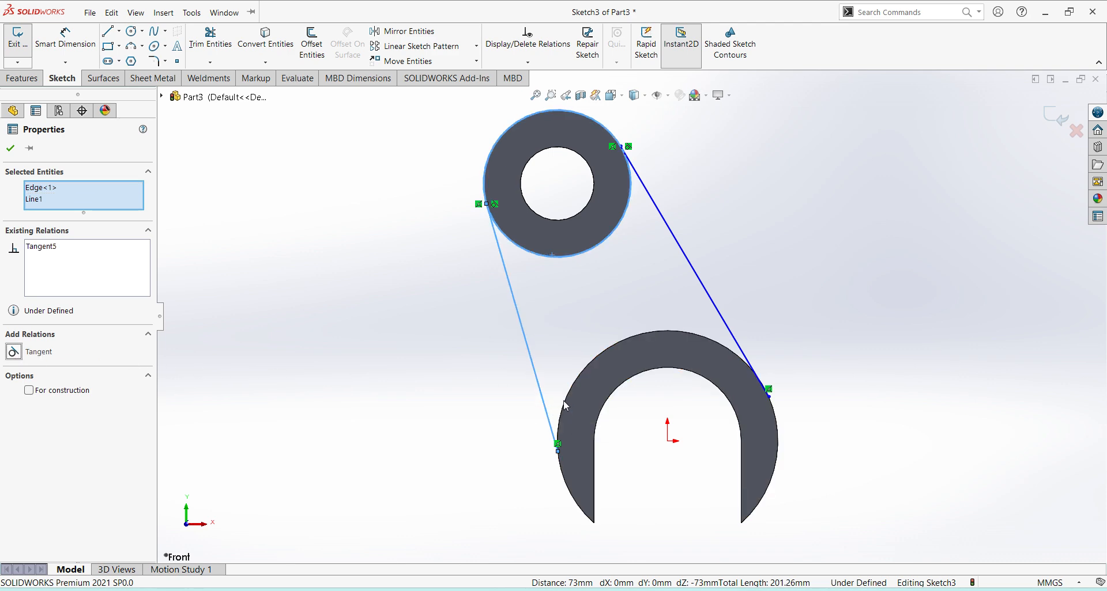
Step: Add Tangent relations between each of the two lines and the horseshoe's outer arc
{"action": "left_click", "coordinate": [562, 425]}
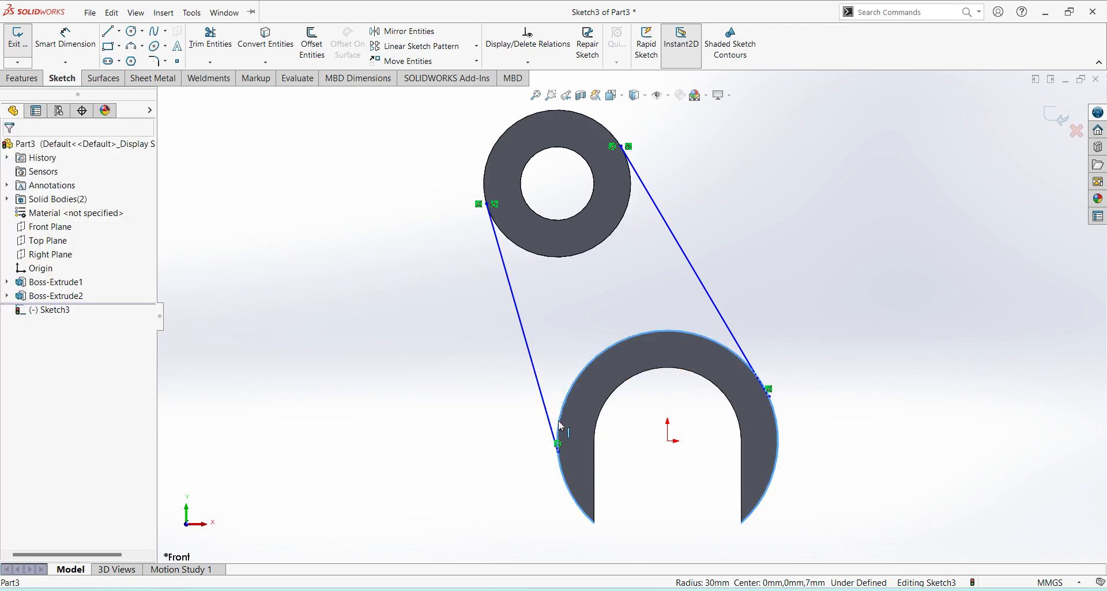
{"action": "left_click", "coordinate": [553, 429], "text": "ctrl"}
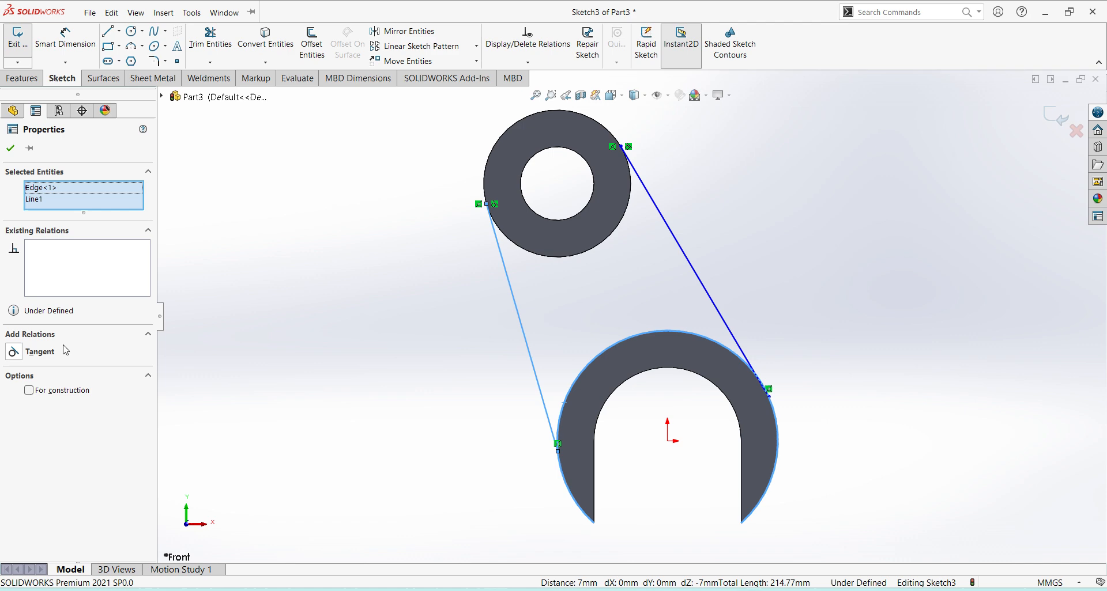
{"action": "left_click", "coordinate": [14, 353]}
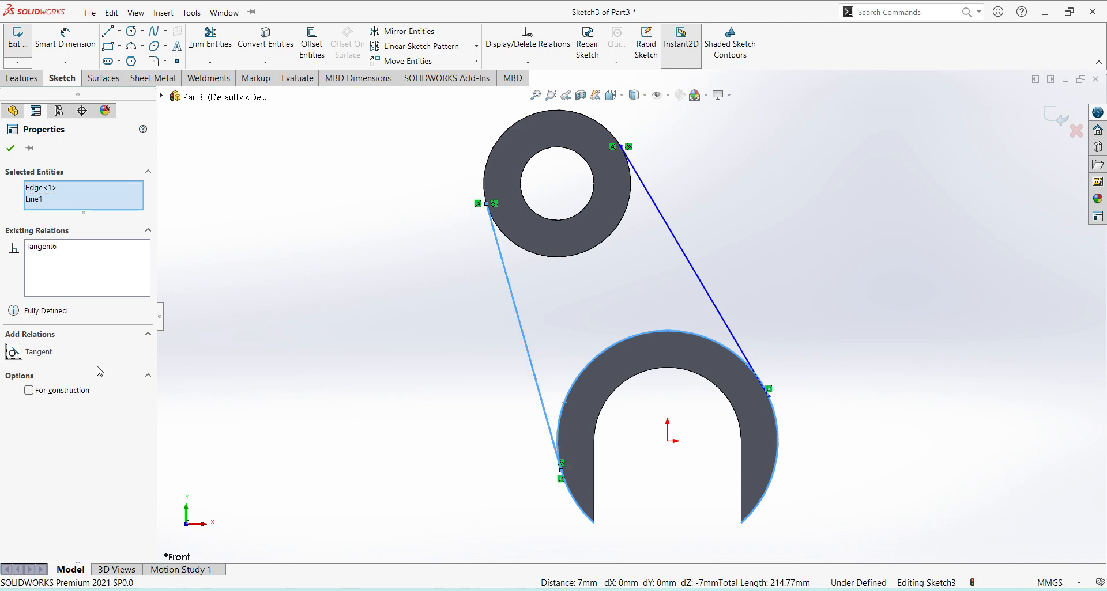
{"action": "left_click", "coordinate": [749, 367]}
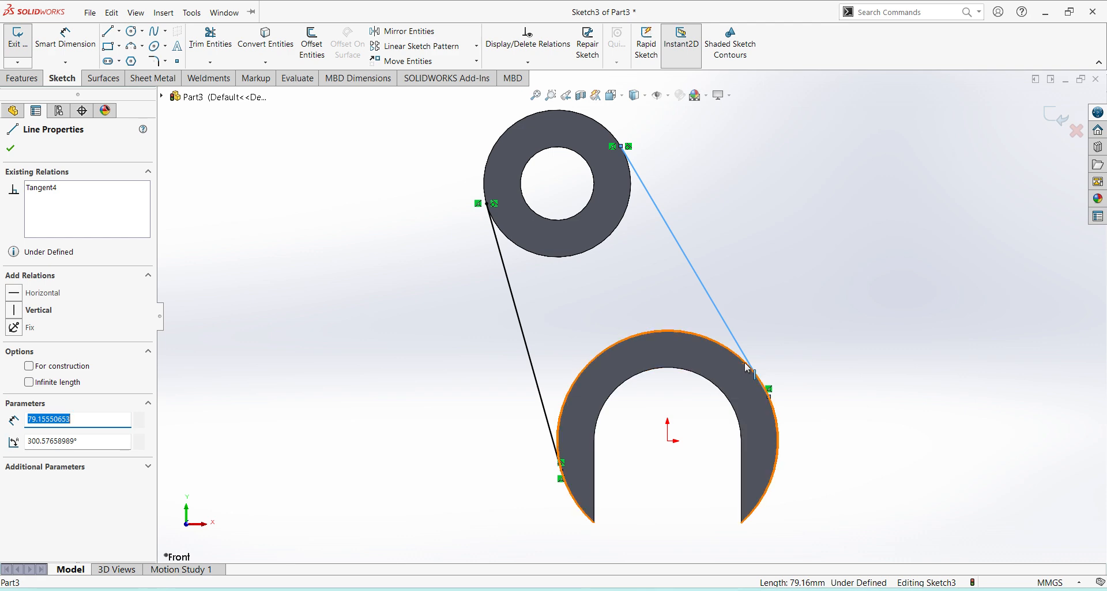
{"action": "left_click", "coordinate": [745, 366], "text": "ctrl"}
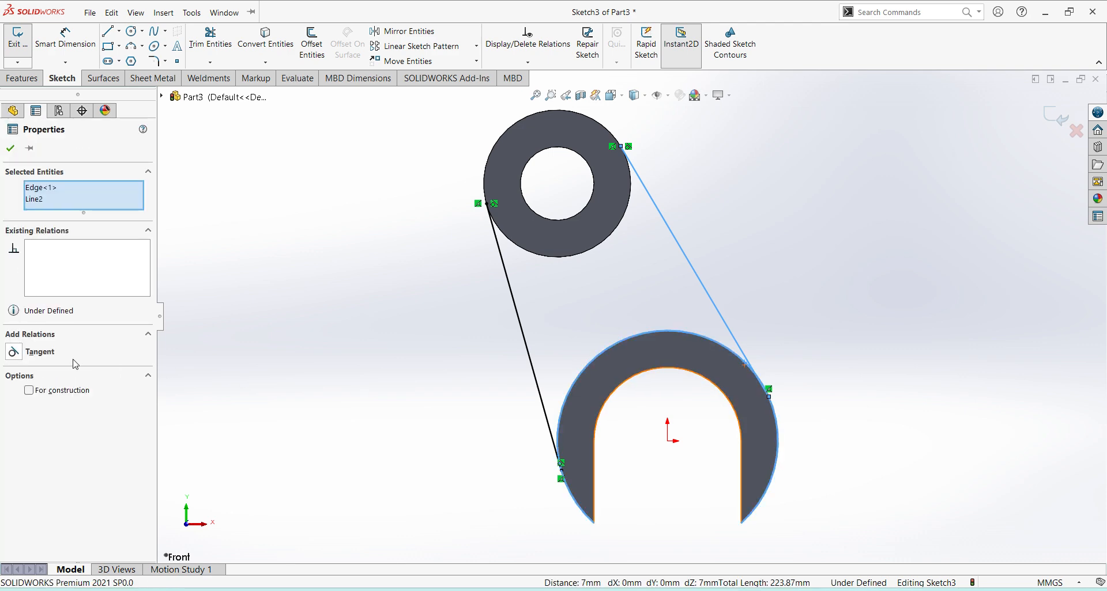
{"action": "left_click", "coordinate": [12, 355]}
{"action": "left_click", "coordinate": [844, 314]}
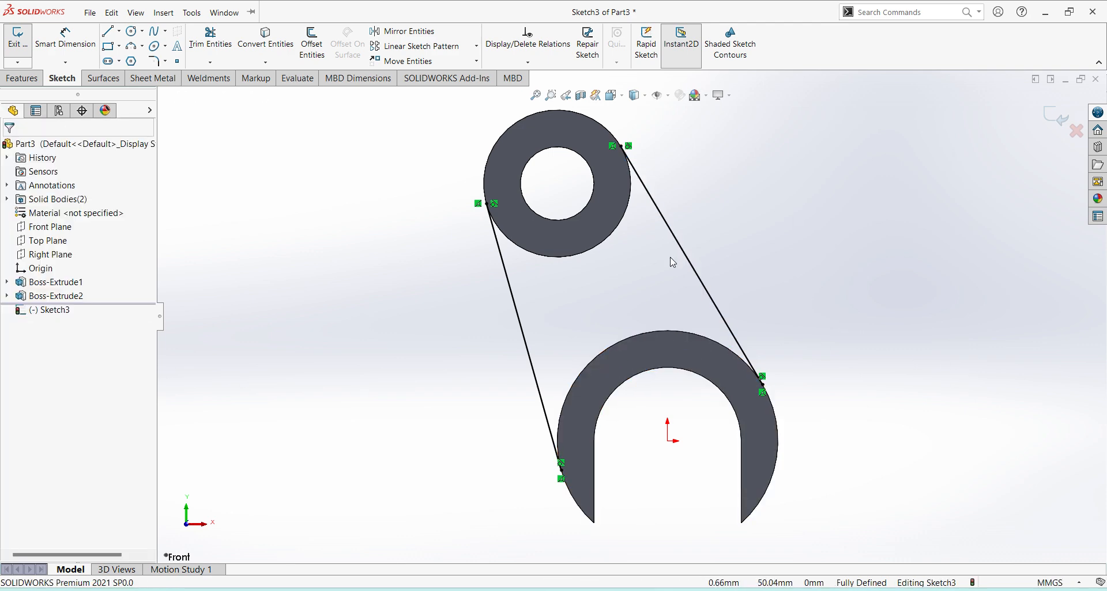
Step: Inspect the endpoints of both tangent lines where they meet the cylinder's outer edge and the horseshoe's outer arc
{"action": "scroll", "coordinate": [633, 220], "scroll_direction": "down", "scroll_amount": 5}
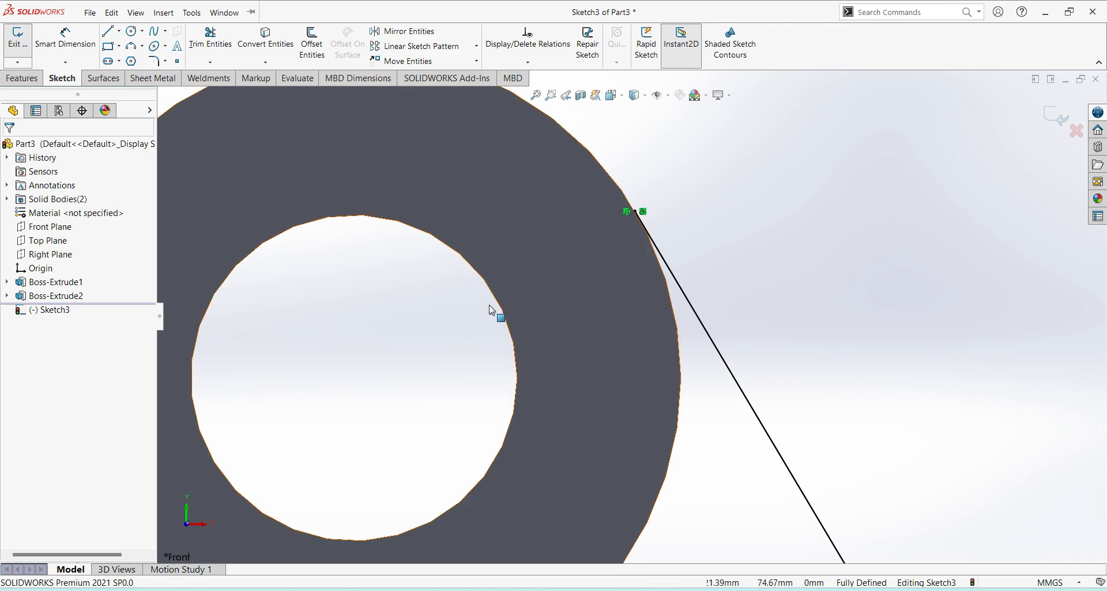
{"action": "scroll", "coordinate": [492, 311], "scroll_direction": "up", "scroll_amount": 4}
{"action": "scroll", "coordinate": [361, 410], "scroll_direction": "down", "scroll_amount": 4}
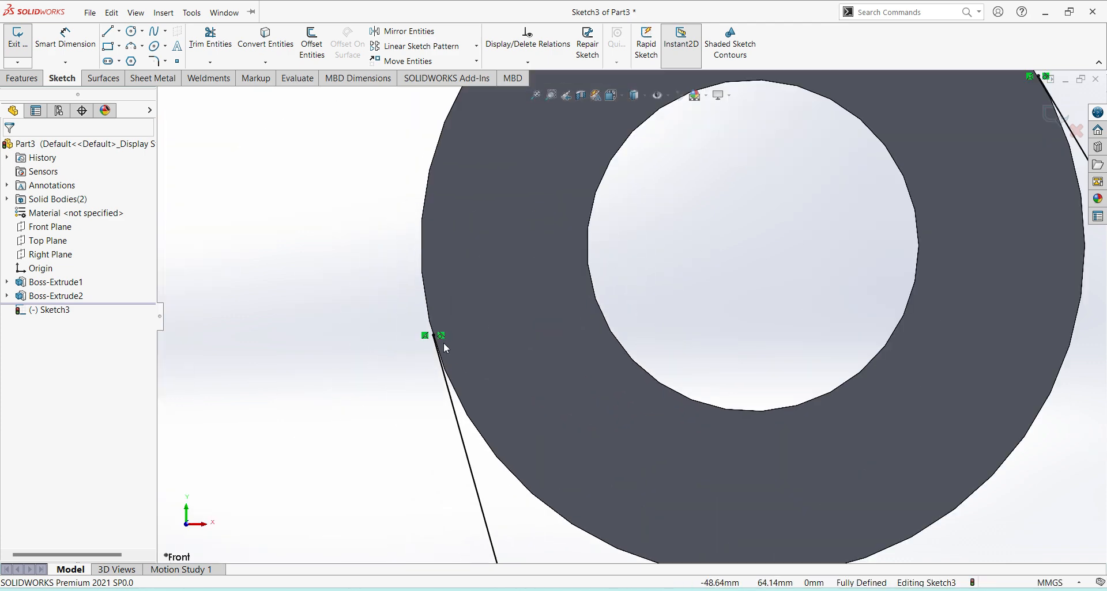
{"action": "scroll", "coordinate": [444, 334], "scroll_direction": "down", "scroll_amount": 2}
{"action": "scroll", "coordinate": [507, 323], "scroll_direction": "down", "scroll_amount": 2}
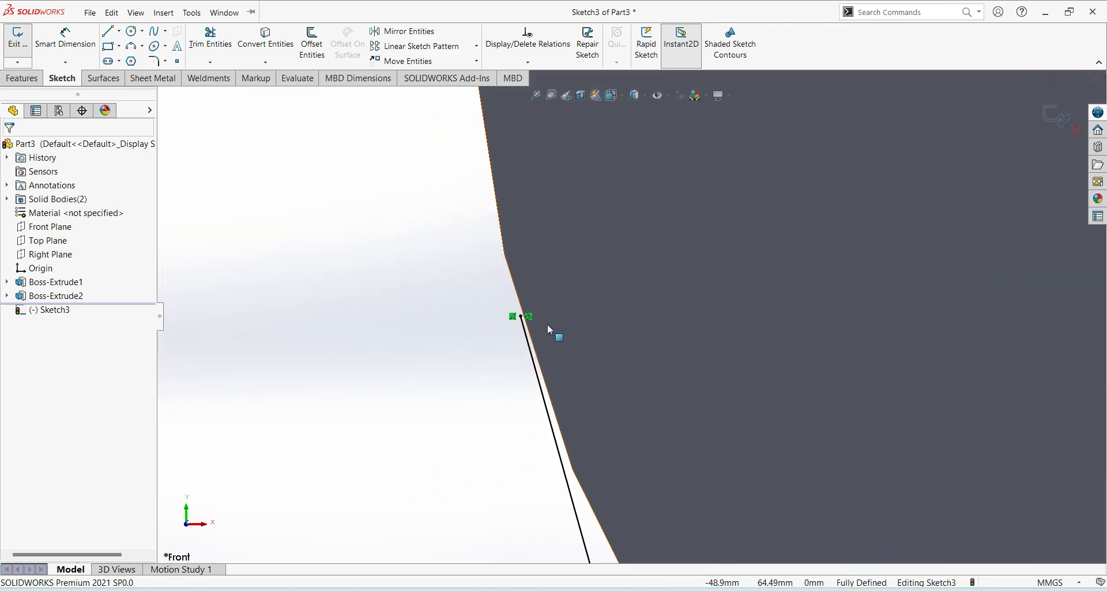
{"action": "left_click", "coordinate": [519, 318]}
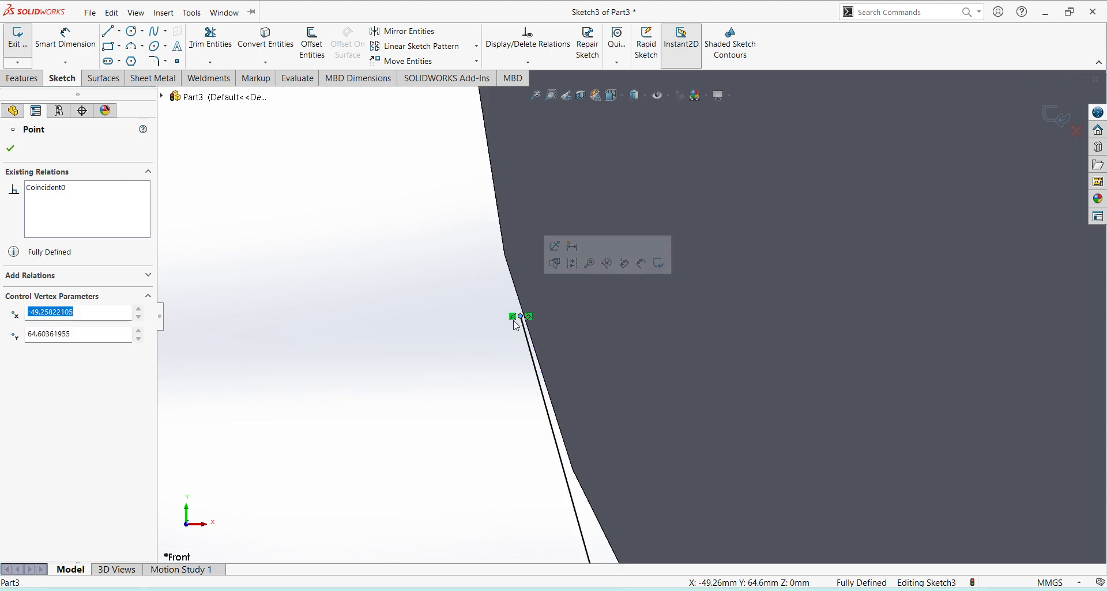
{"action": "scroll", "coordinate": [490, 323], "scroll_direction": "up", "scroll_amount": 8}
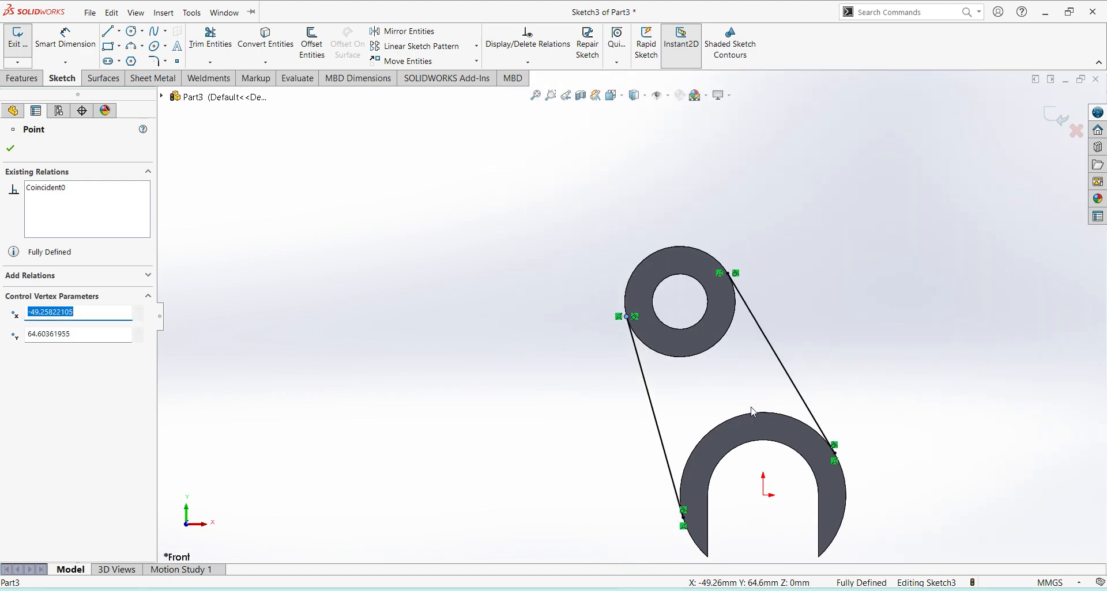
{"action": "scroll", "coordinate": [753, 411], "scroll_direction": "up", "scroll_amount": 3}
{"action": "scroll", "coordinate": [719, 440], "scroll_direction": "down", "scroll_amount": 10}
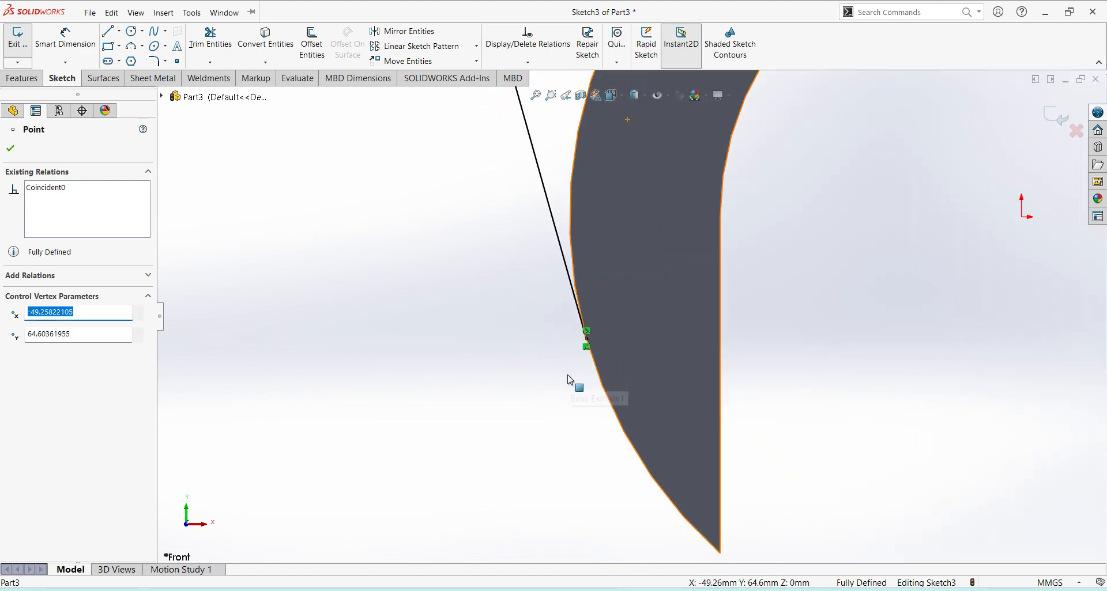
{"action": "scroll", "coordinate": [605, 351], "scroll_direction": "up", "scroll_amount": 8}
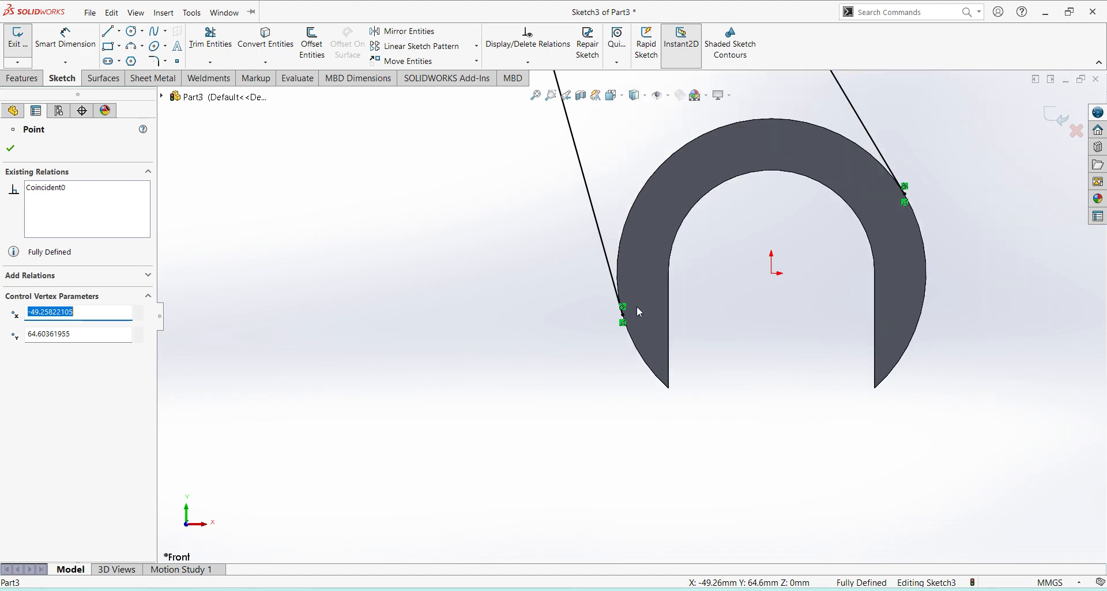
{"action": "scroll", "coordinate": [639, 312], "scroll_direction": "up", "scroll_amount": 3}
{"action": "scroll", "coordinate": [797, 265], "scroll_direction": "down", "scroll_amount": 8}
{"action": "scroll", "coordinate": [824, 316], "scroll_direction": "up", "scroll_amount": 6}
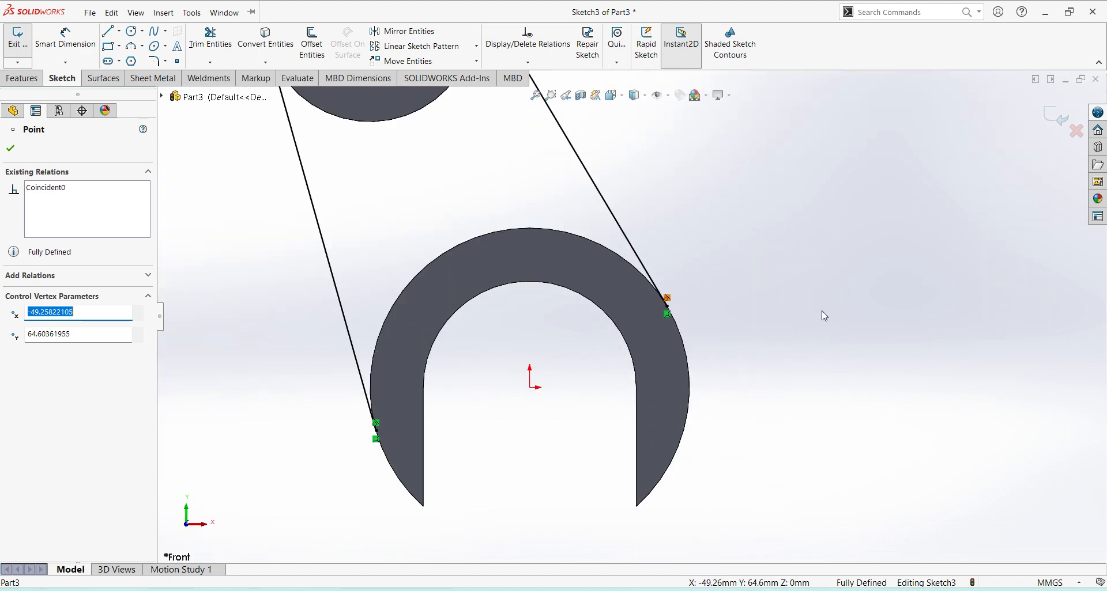
Step: Examine the contact points where the two tangent lines touch the cylinder's outer circle
{"action": "scroll", "coordinate": [807, 311], "scroll_direction": "up", "scroll_amount": 4}
{"action": "scroll", "coordinate": [438, 139], "scroll_direction": "down", "scroll_amount": 3}
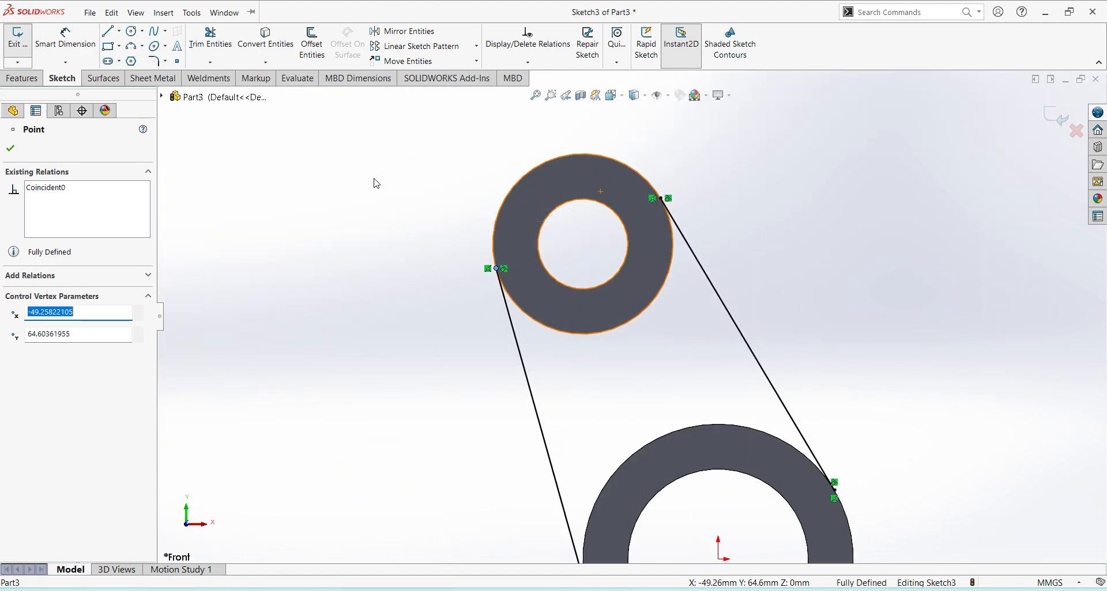
{"action": "scroll", "coordinate": [499, 275], "scroll_direction": "down", "scroll_amount": 4}
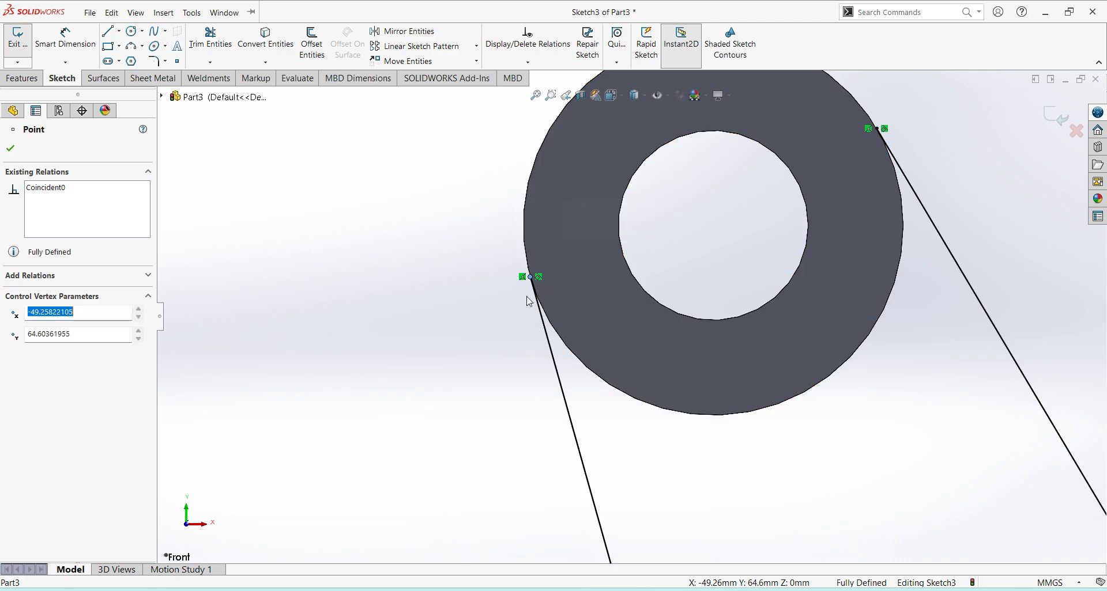
{"action": "scroll", "coordinate": [630, 314], "scroll_direction": "up", "scroll_amount": 2}
{"action": "scroll", "coordinate": [727, 199], "scroll_direction": "up", "scroll_amount": 2}
{"action": "scroll", "coordinate": [774, 220], "scroll_direction": "down", "scroll_amount": 5}
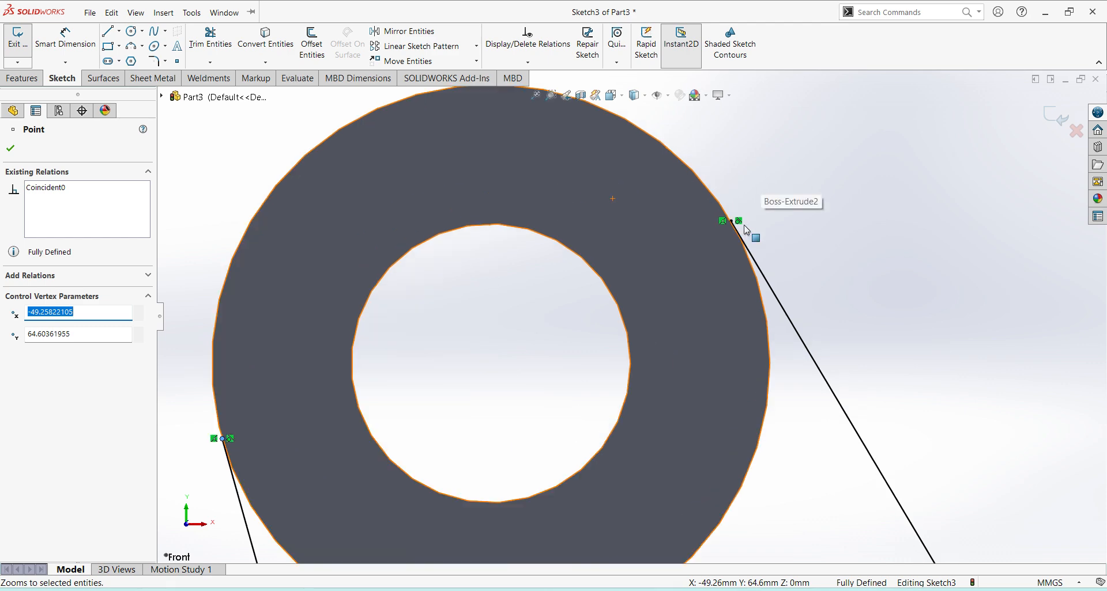
{"action": "scroll", "coordinate": [700, 252], "scroll_direction": "down", "scroll_amount": 2}
{"action": "scroll", "coordinate": [749, 274], "scroll_direction": "up", "scroll_amount": 10}
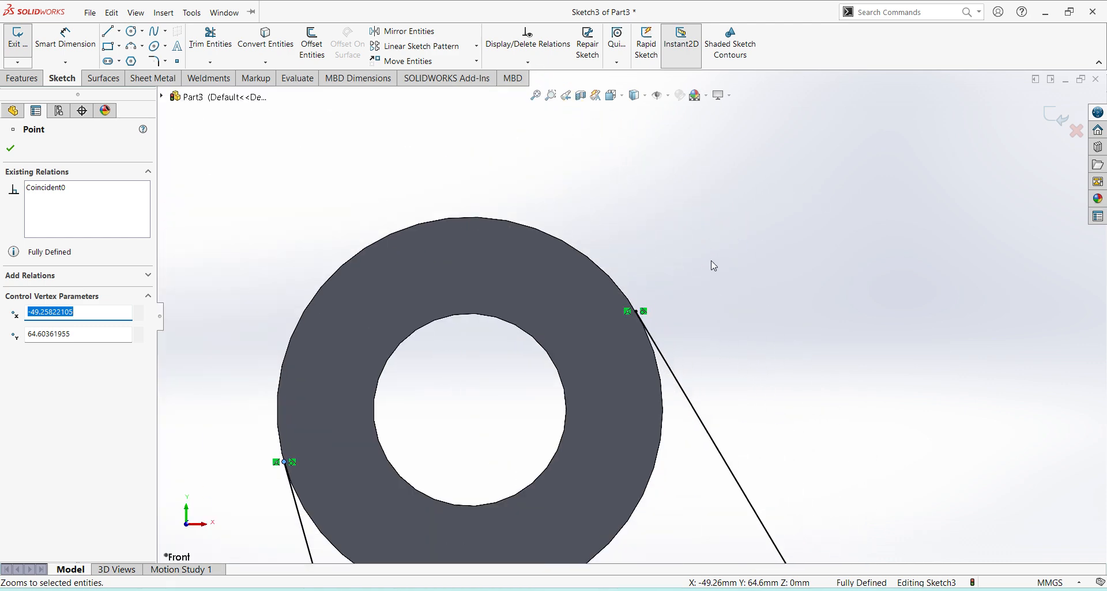
{"action": "scroll", "coordinate": [644, 420], "scroll_direction": "down", "scroll_amount": 2}
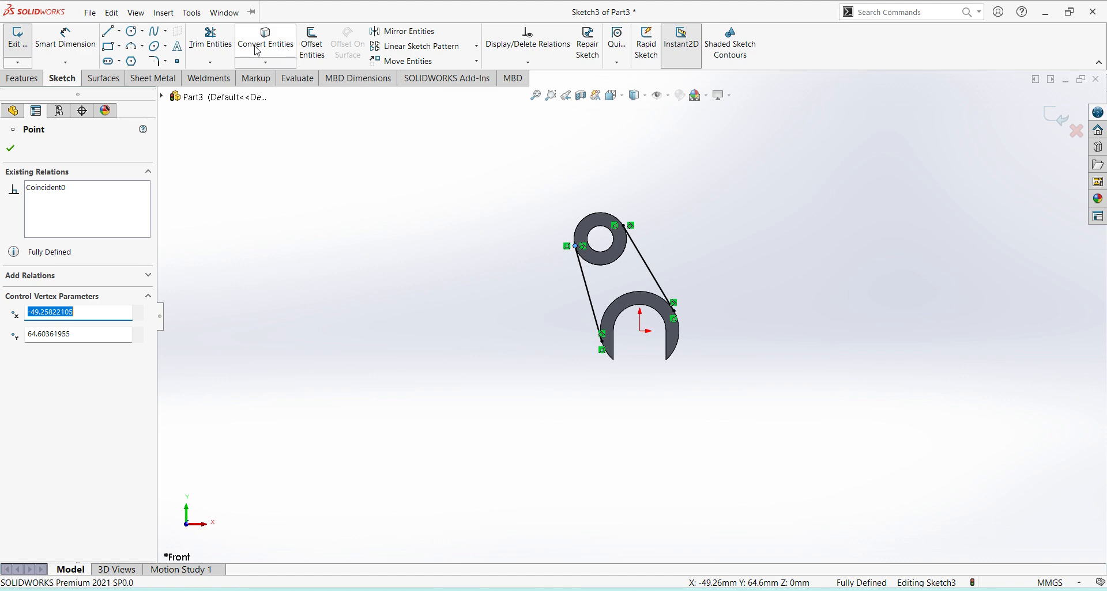
{"action": "scroll", "coordinate": [627, 274], "scroll_direction": "down", "scroll_amount": 2}
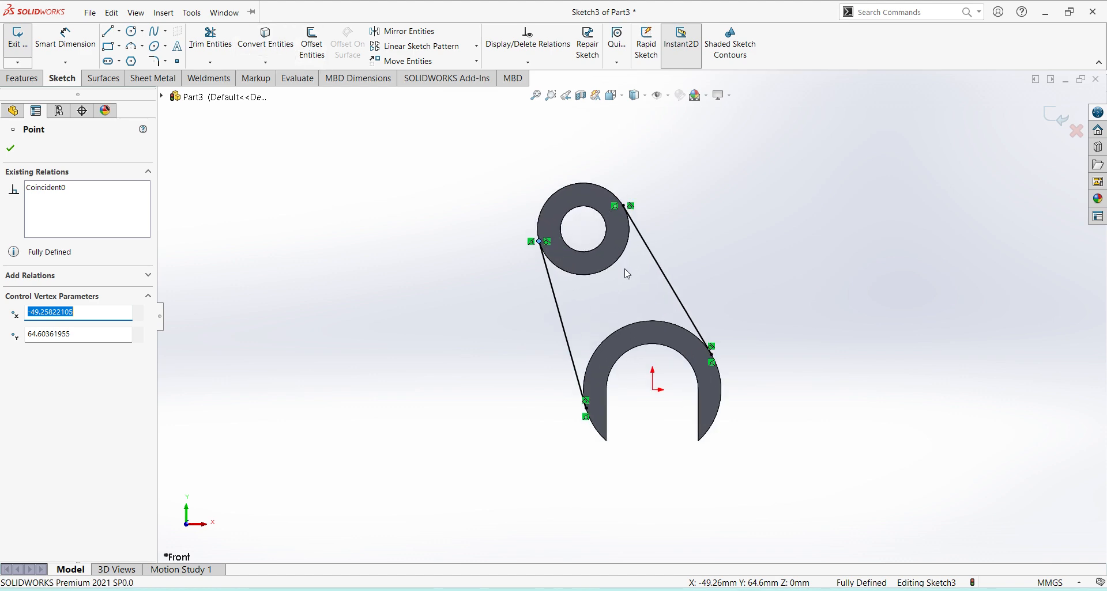
{"action": "left_click", "coordinate": [611, 266]}
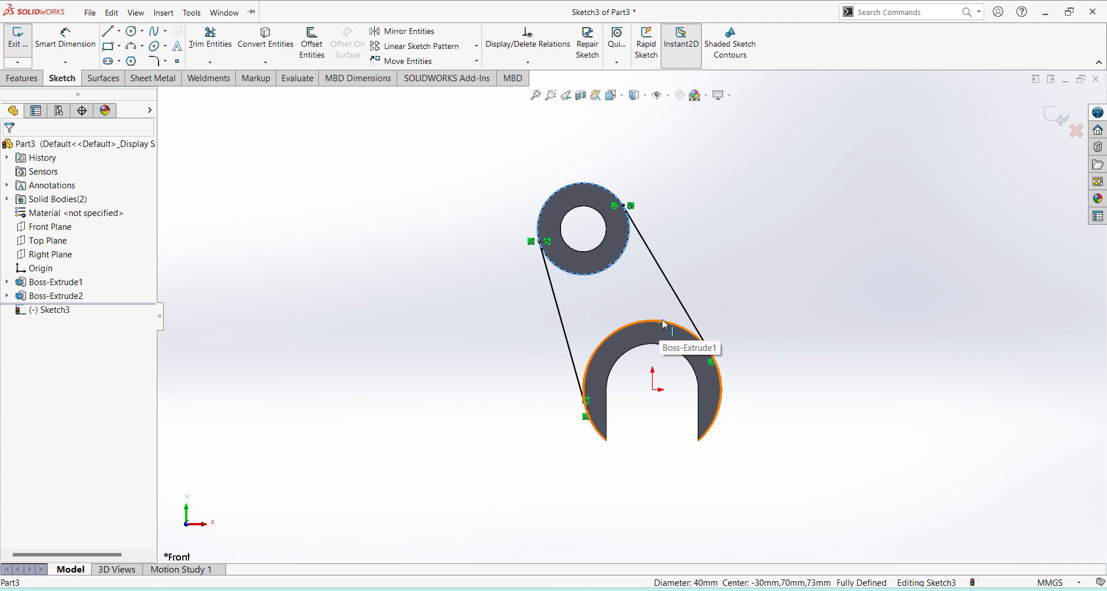
{"action": "left_click", "coordinate": [661, 321], "text": "ctrl"}
{"action": "left_click", "coordinate": [224, 12]}
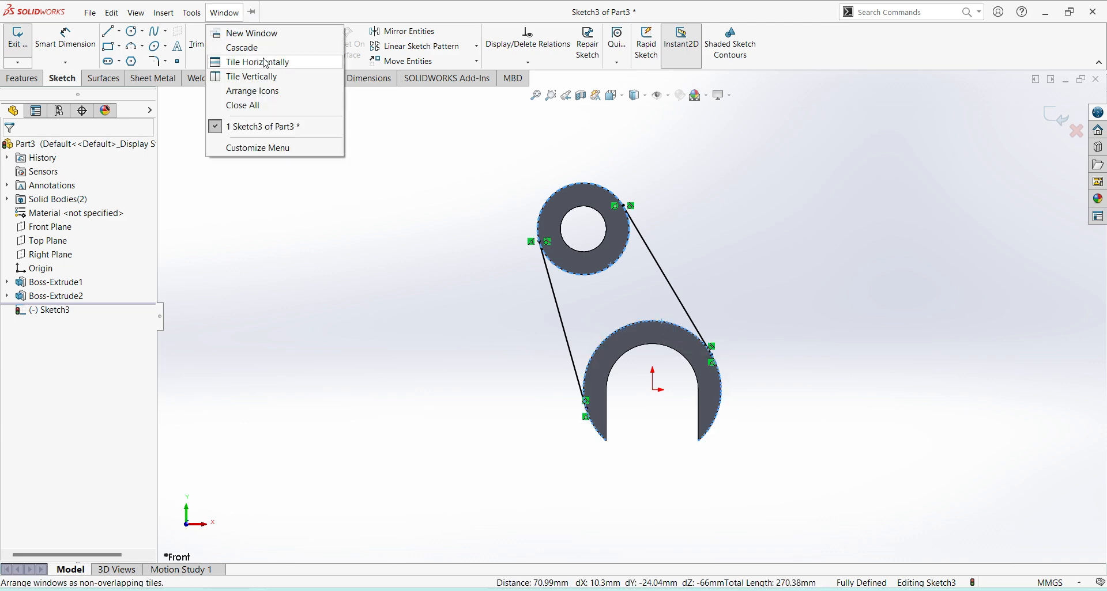
{"action": "left_click", "coordinate": [371, 198]}
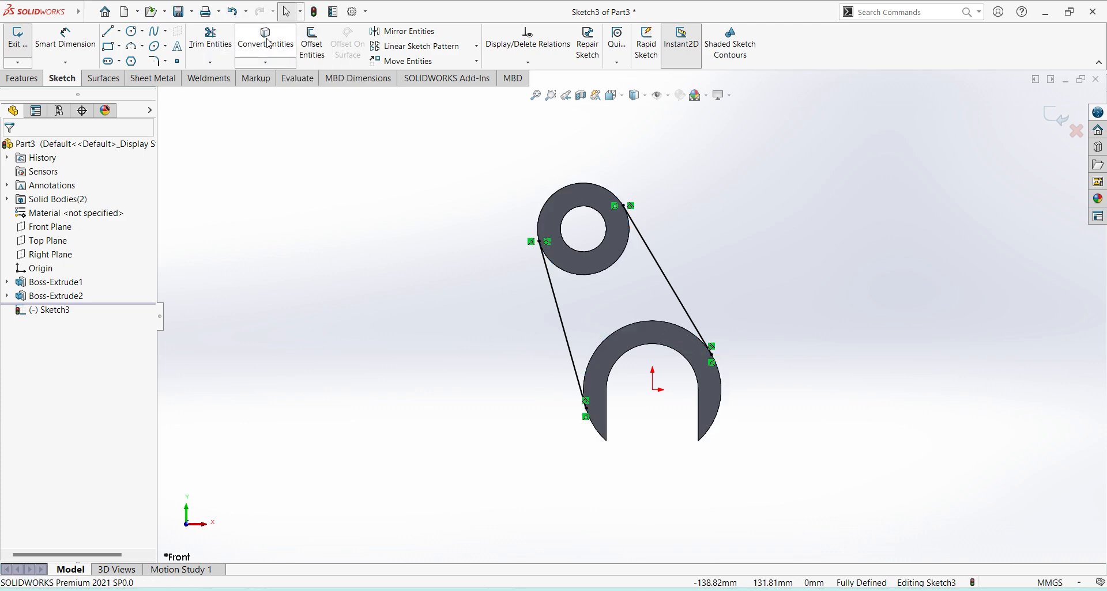
Step: Convert the cylinder's outer circular edge and the horseshoe's outer arc into sketch entities
{"action": "left_click", "coordinate": [605, 269]}
{"action": "left_click", "coordinate": [647, 320], "text": "ctrl"}
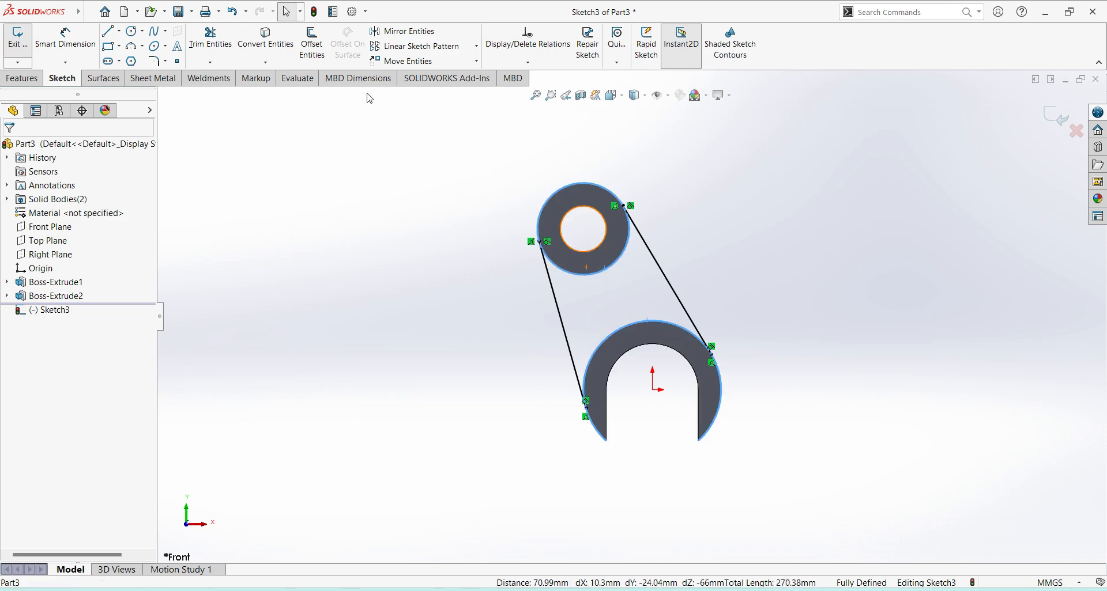
{"action": "left_click", "coordinate": [269, 41]}
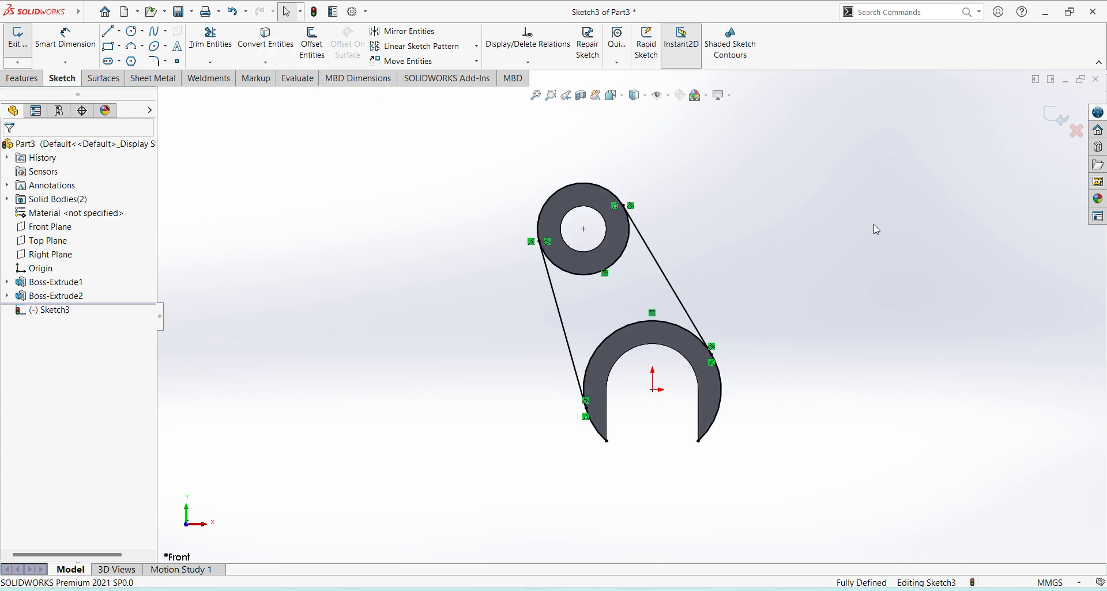
Step: Trim the converted circle and arc to the facing portions between the two tangent lines, and exit the sketch
{"action": "left_click", "coordinate": [231, 58]}
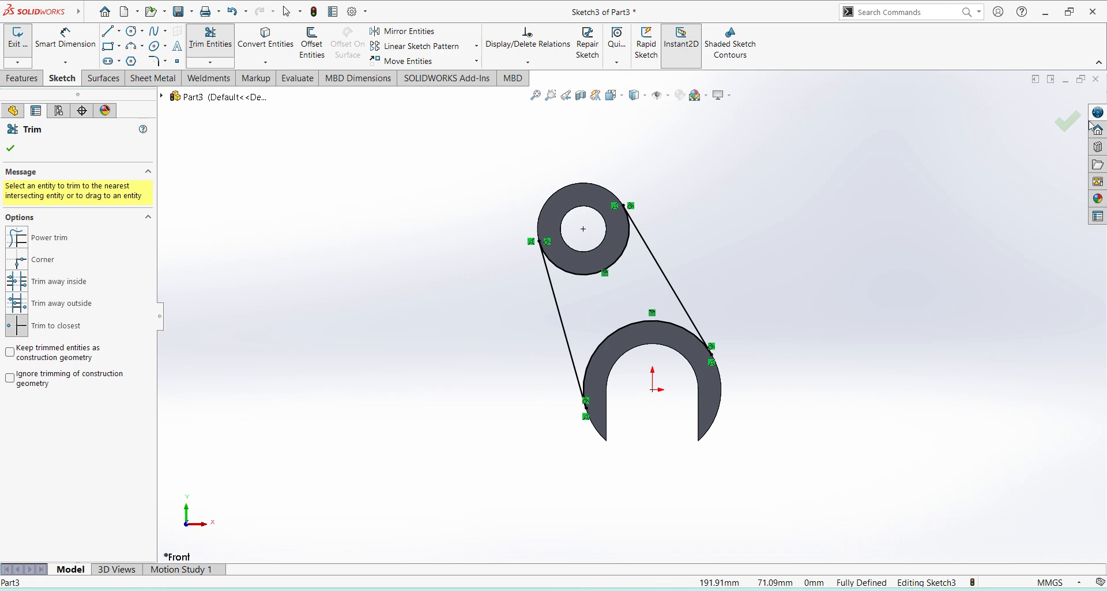
{"action": "left_click", "coordinate": [1065, 121]}
{"action": "left_click", "coordinate": [1057, 120]}
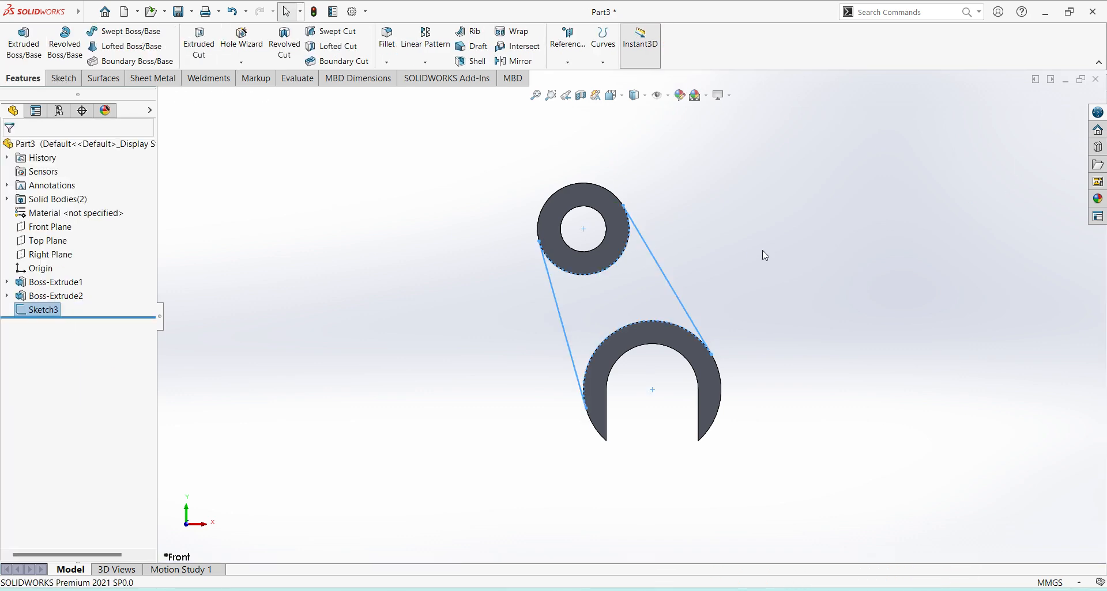
Step: Extrude the web profile 10 mm with the Mid Plane end condition, merging it with the cylinder and horseshoe
{"action": "left_click", "coordinate": [24, 41]}
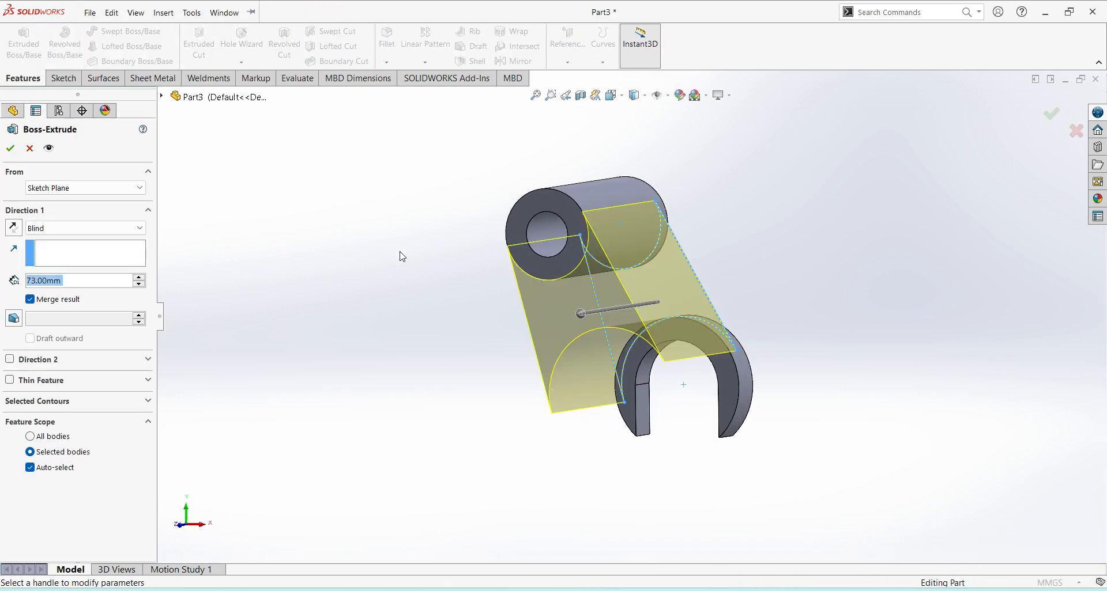
{"action": "left_click", "coordinate": [141, 231]}
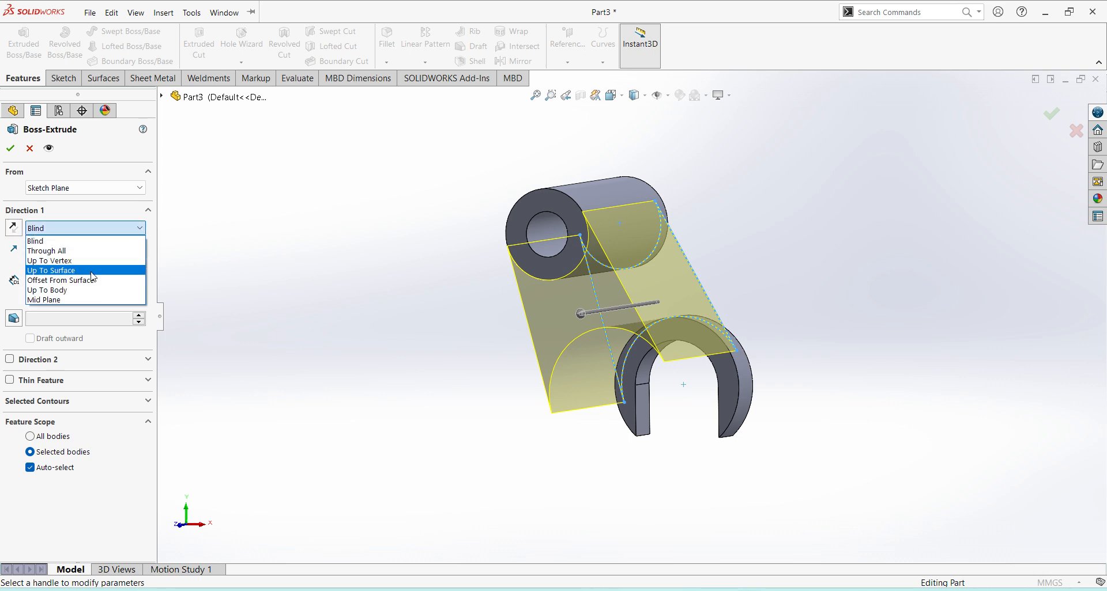
{"action": "left_click", "coordinate": [95, 300]}
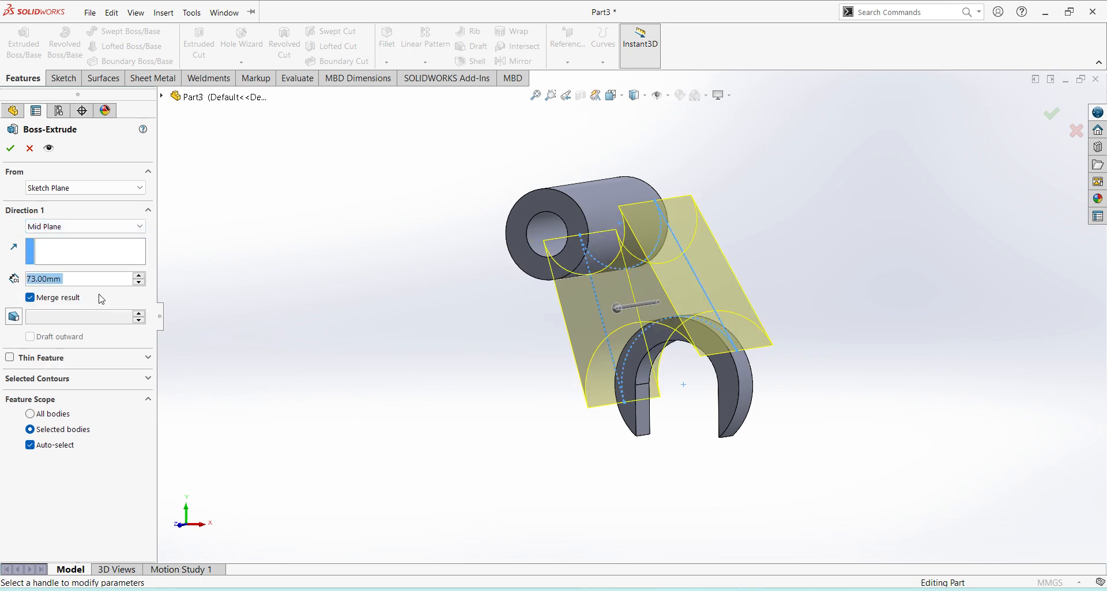
{"action": "type", "text": "10"}
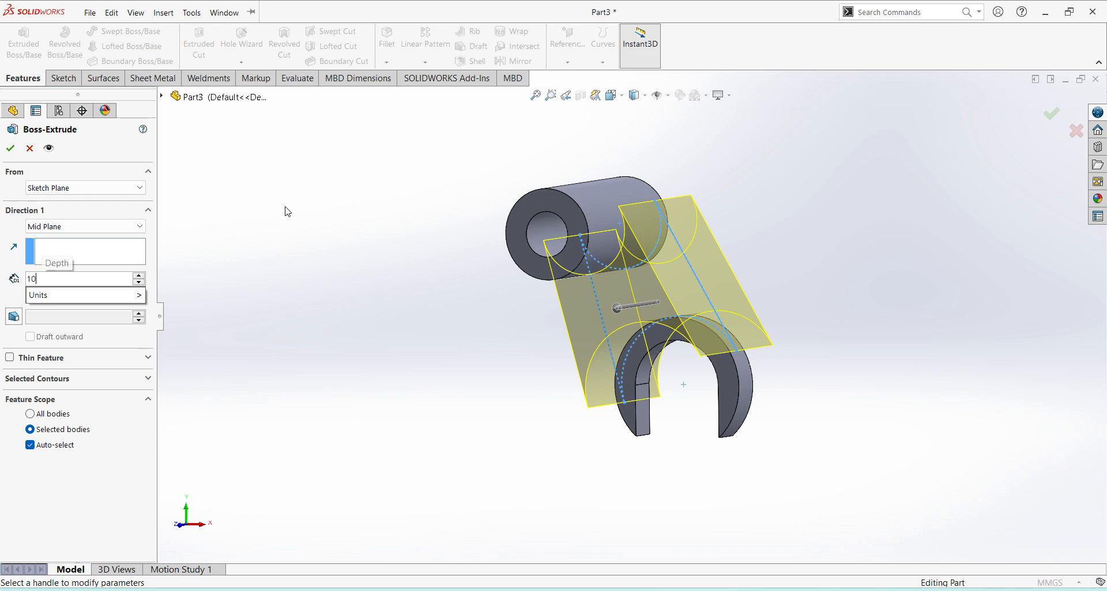
{"action": "key", "text": "Return"}
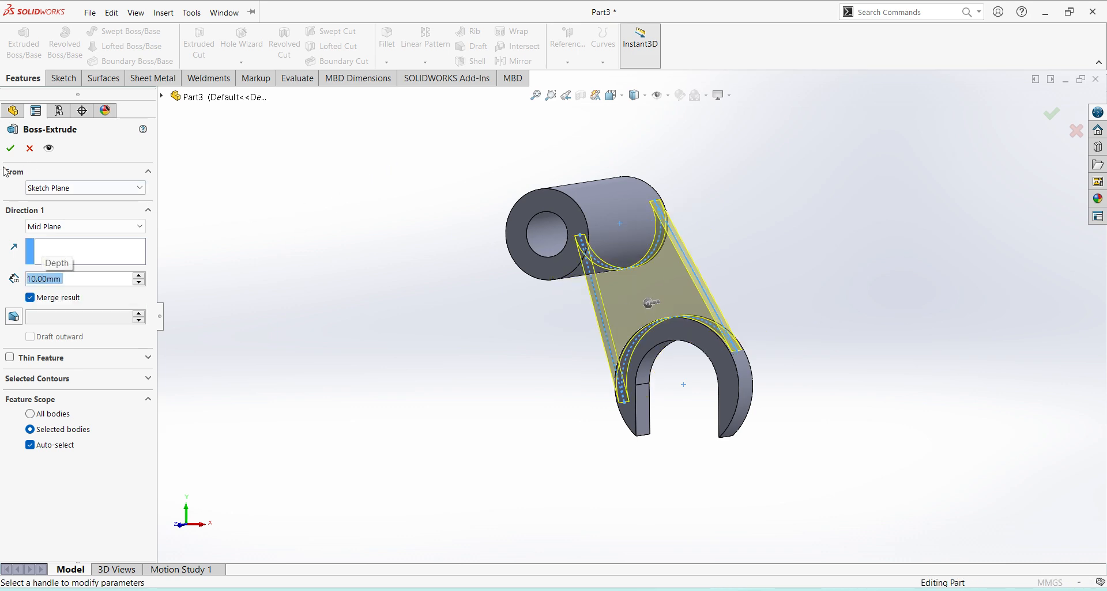
{"action": "left_click", "coordinate": [11, 148]}
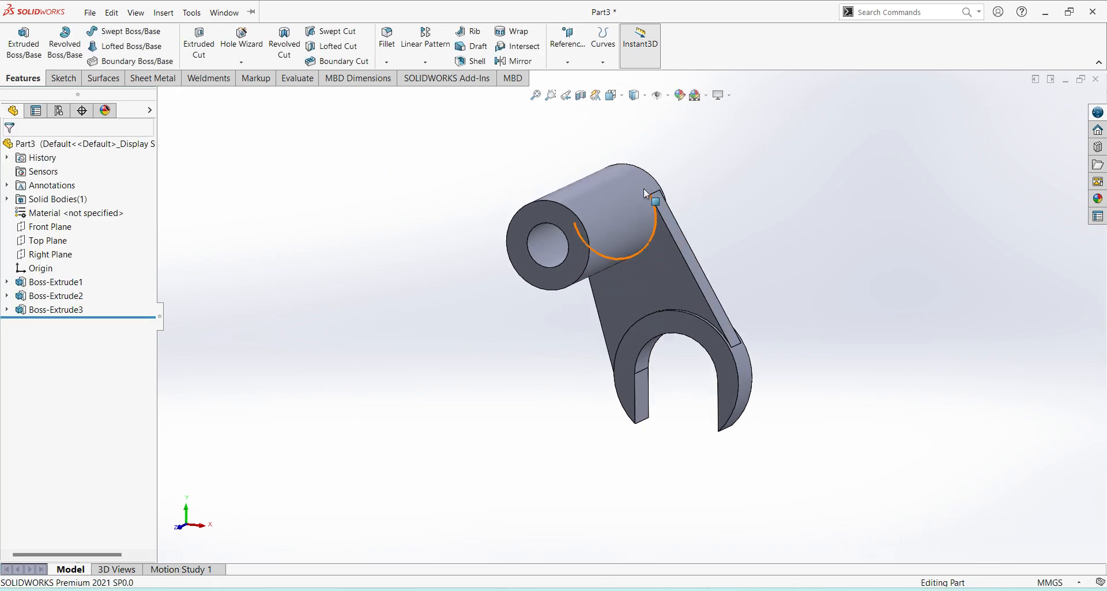
Step: View the part in isometric orientation and consult the SK 18.png drawing for the slotted block's dimensions on the cylinder
{"action": "left_click", "coordinate": [613, 95]}
{"action": "left_click", "coordinate": [681, 137]}
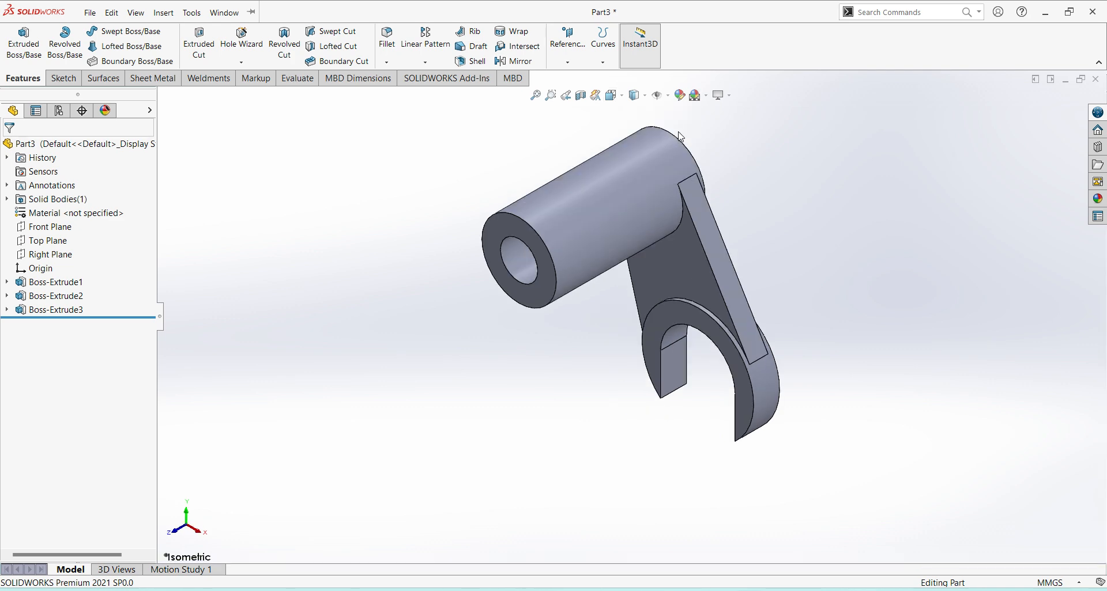
{"action": "scroll", "coordinate": [789, 119], "scroll_direction": "down", "scroll_amount": 2}
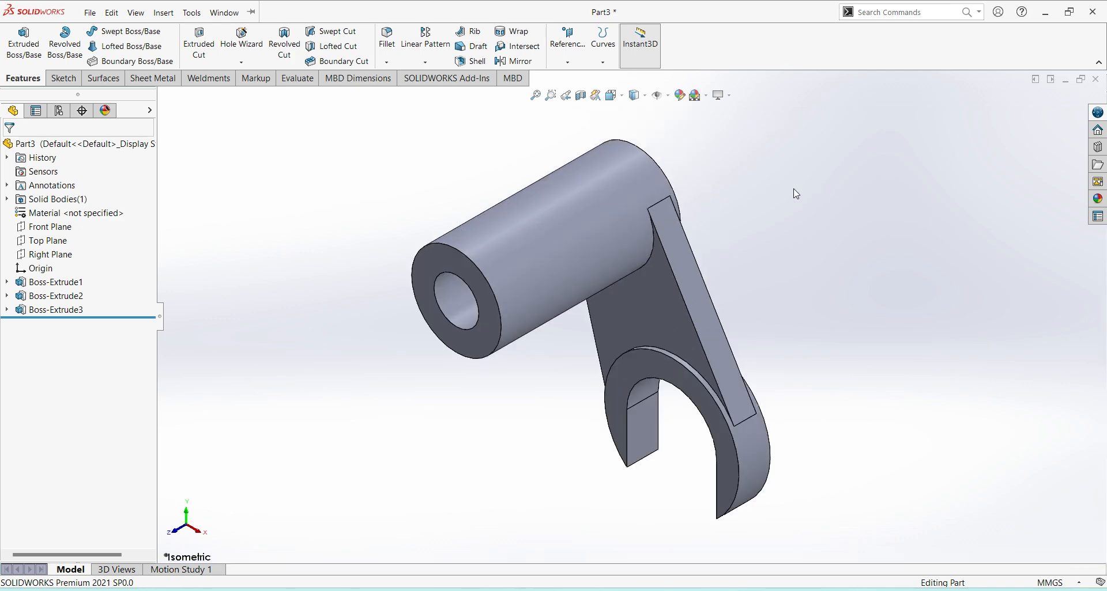
{"action": "key", "text": "alt+Tab"}
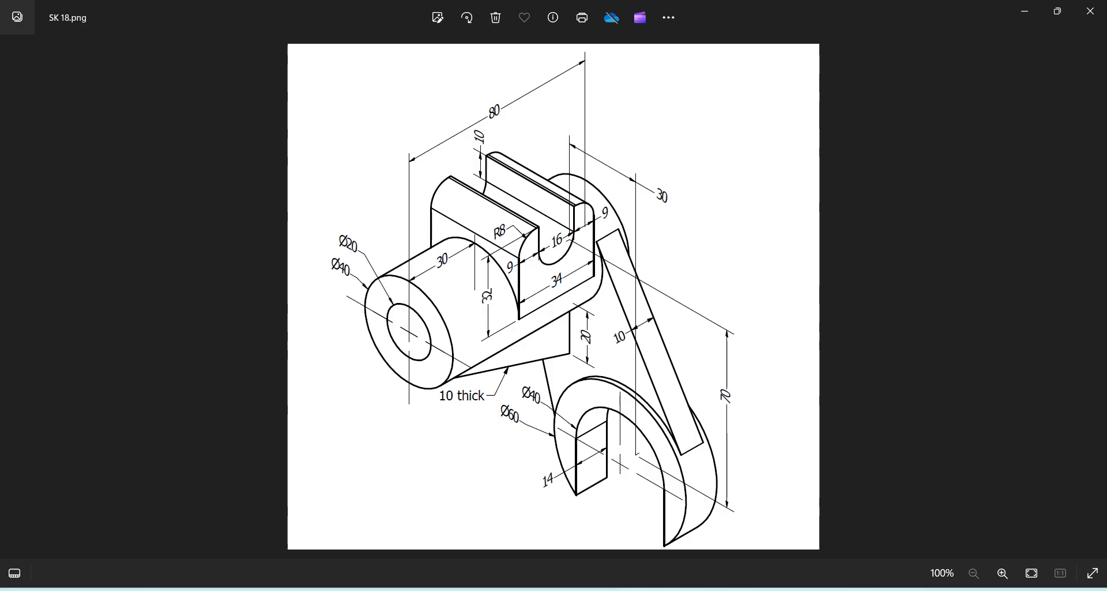
{"action": "left_click", "coordinate": [1057, 11]}
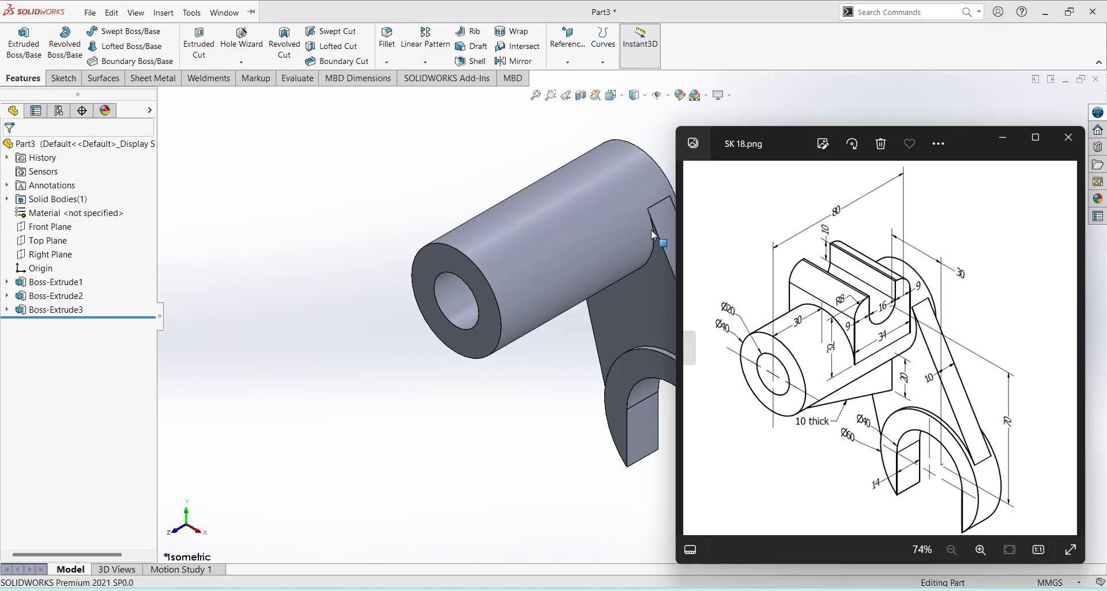
{"action": "key", "text": "alt+Tab"}
{"action": "scroll", "coordinate": [443, 311], "scroll_direction": "down", "scroll_amount": 2}
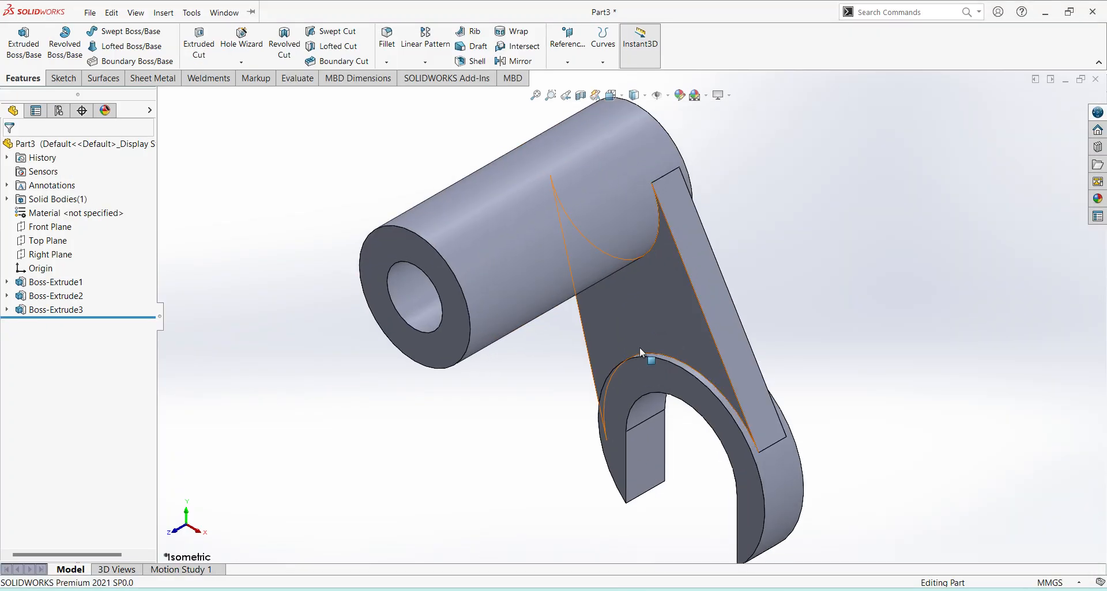
{"action": "middle_click_drag", "start_coordinate": [639, 347], "coordinate": [498, 373], "text": "ctrl"}
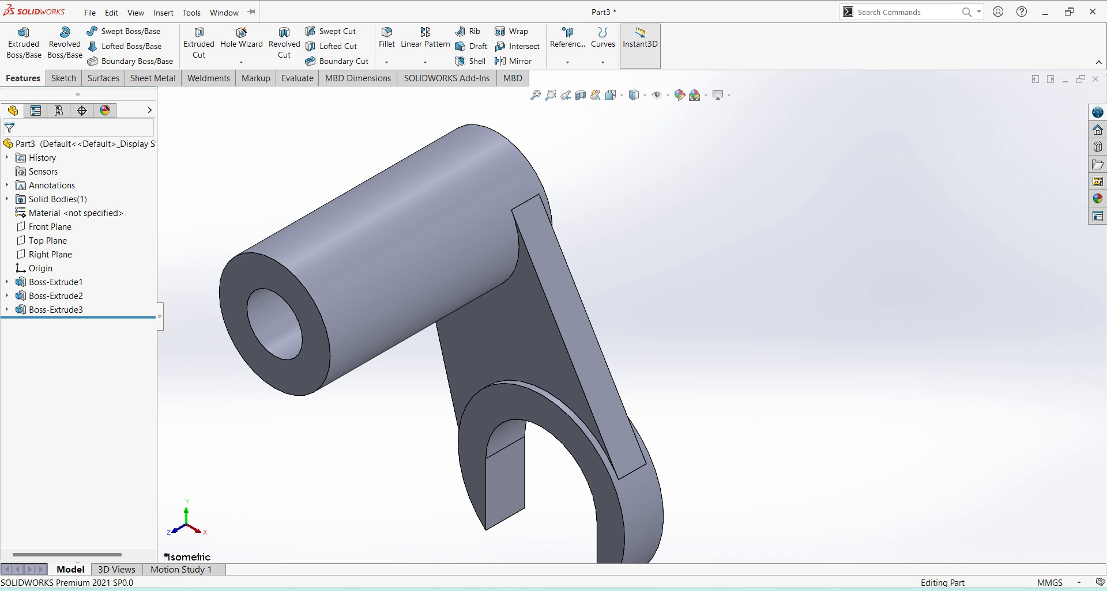
{"action": "key", "text": "alt+Tab"}
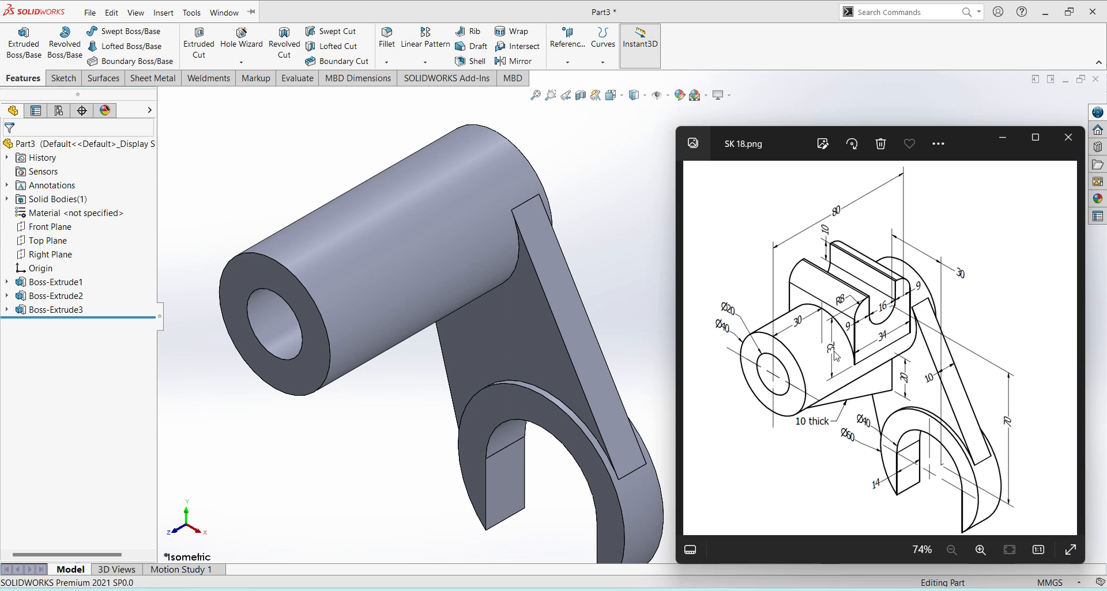
{"action": "left_click", "coordinate": [612, 250]}
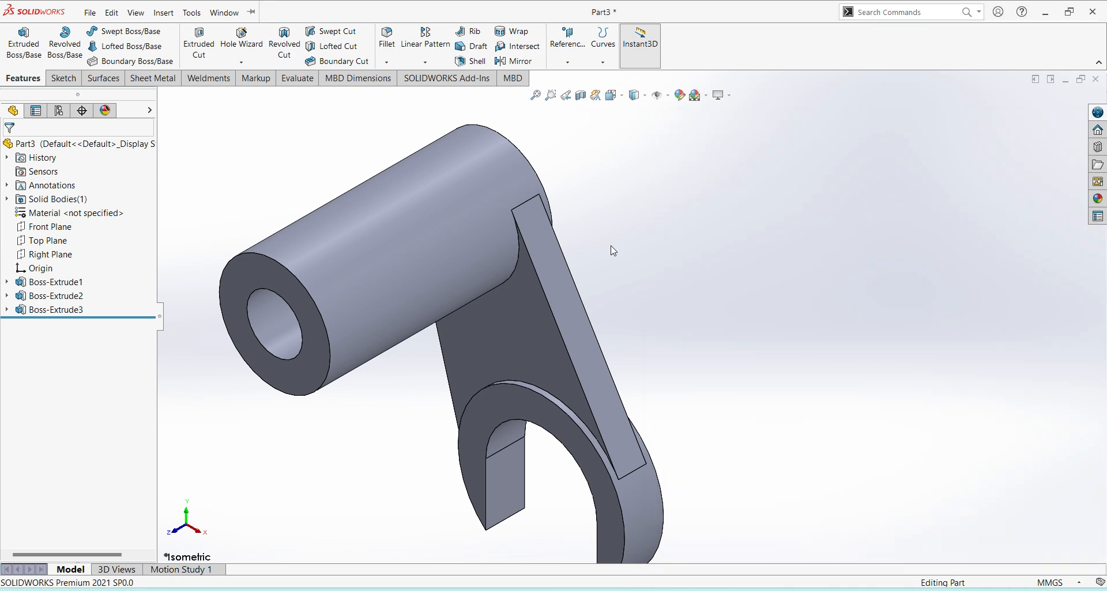
Step: Create a reference plane offset 103 mm above the Top Plane
{"action": "left_click", "coordinate": [50, 228]}
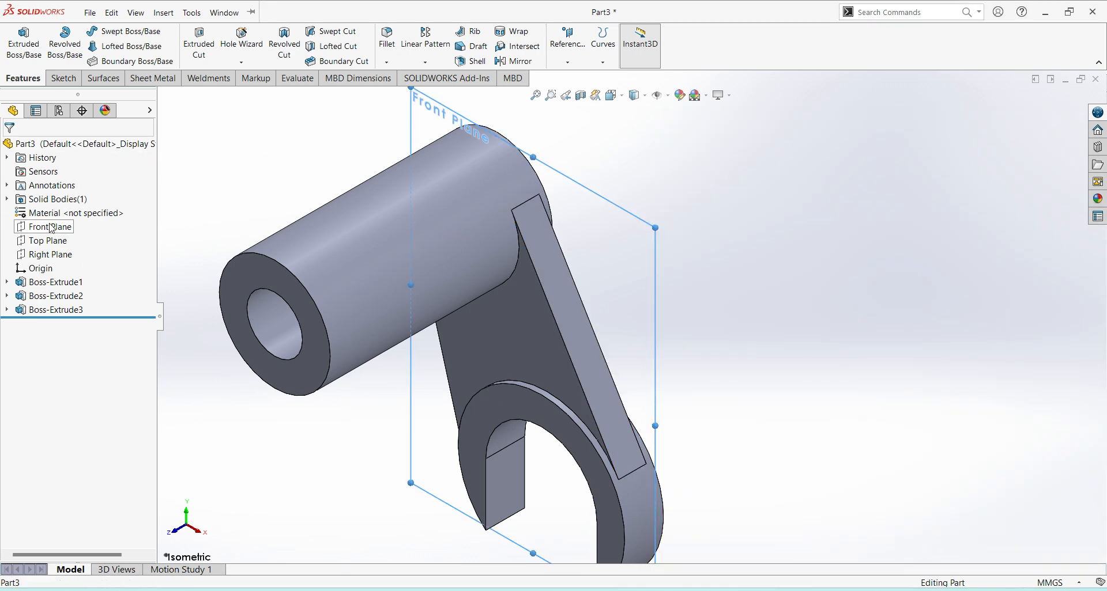
{"action": "left_click", "coordinate": [57, 241]}
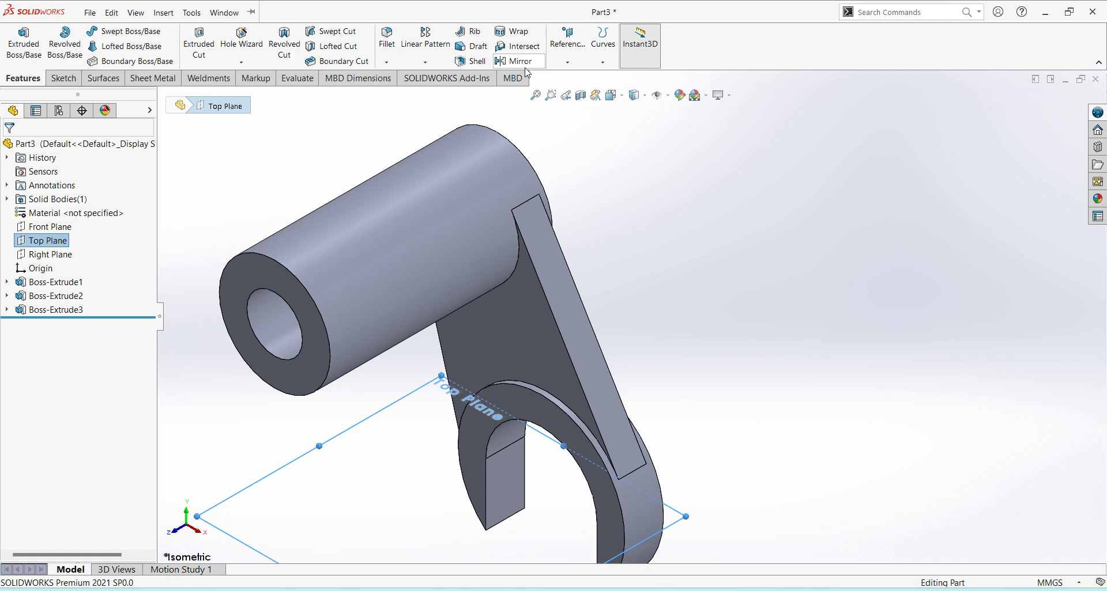
{"action": "left_click", "coordinate": [567, 61]}
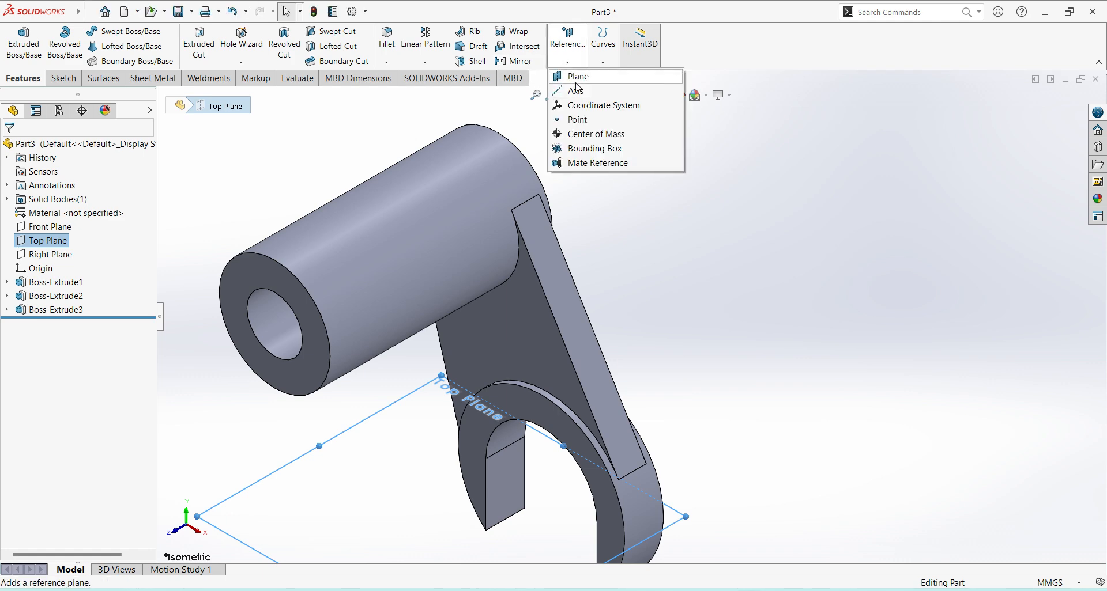
{"action": "left_click", "coordinate": [576, 81]}
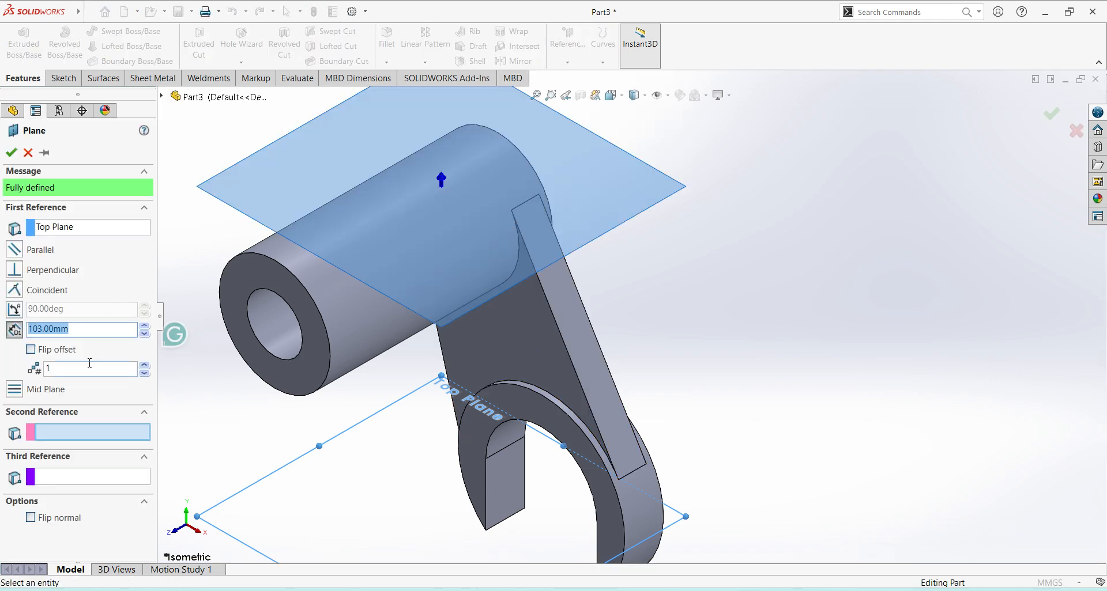
{"action": "left_click", "coordinate": [11, 152]}
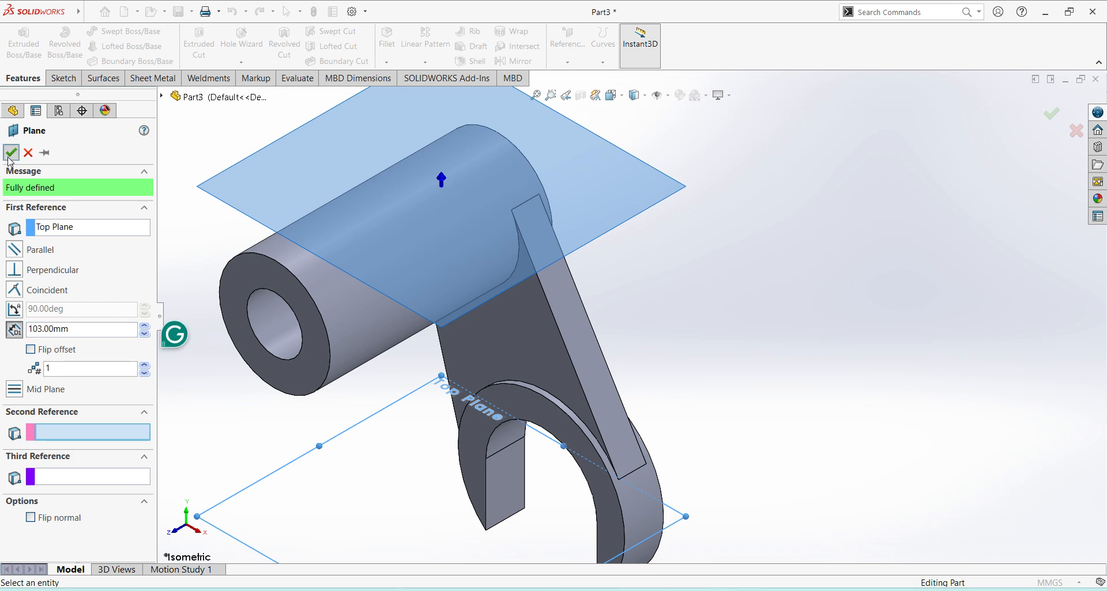
Step: Sketch a corner rectangle about 28 mm deep on the offset plane, spanning the full width of the cylinder between its silhouette edges
{"action": "left_click", "coordinate": [604, 233]}
{"action": "left_click", "coordinate": [653, 196]}
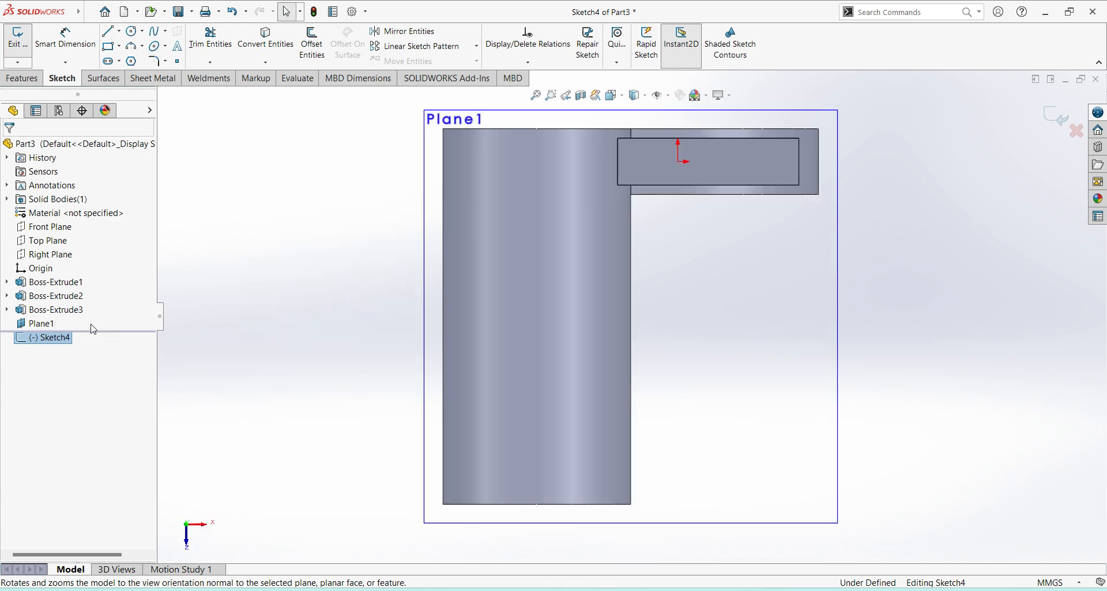
{"action": "left_click", "coordinate": [113, 49]}
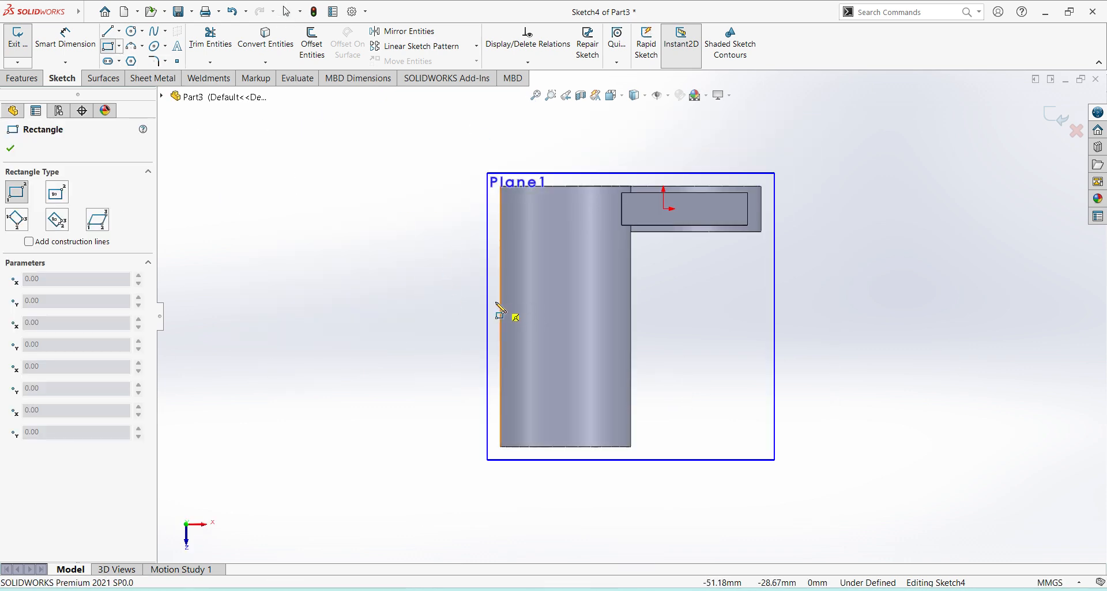
{"action": "left_click", "coordinate": [501, 292]}
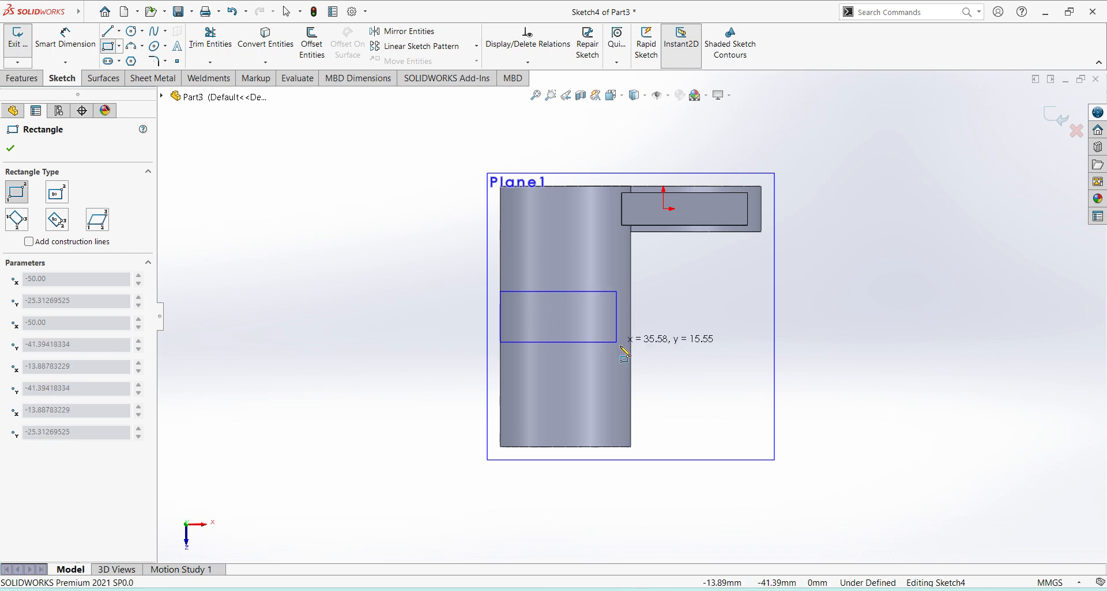
{"action": "left_click", "coordinate": [632, 381]}
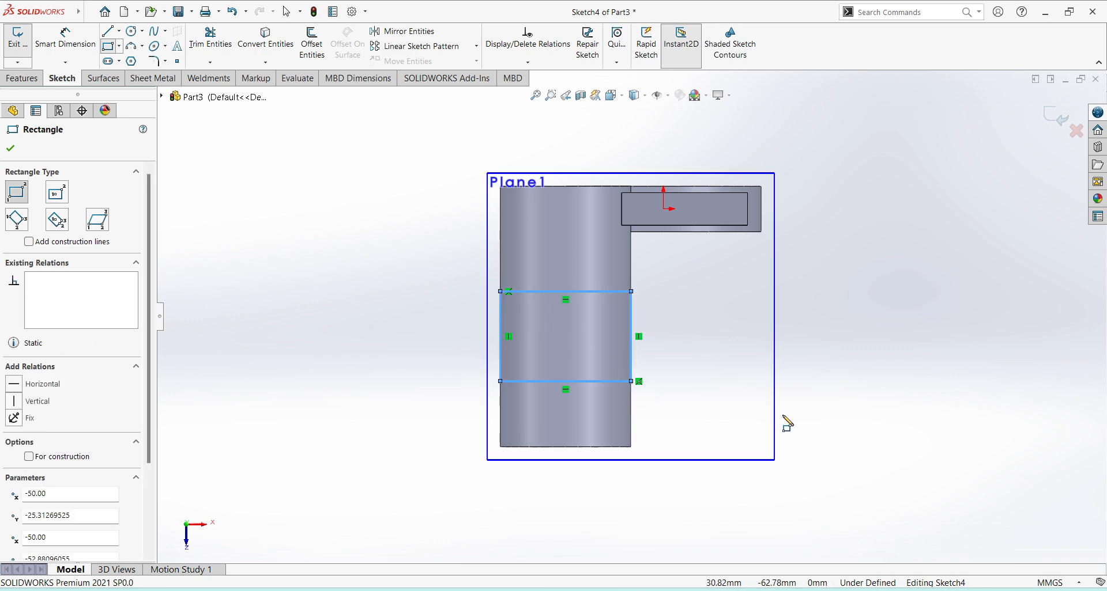
Step: Dimension the rectangle's near edge 30 mm from the cylinder's end face farthest from the web
{"action": "left_click", "coordinate": [65, 38]}
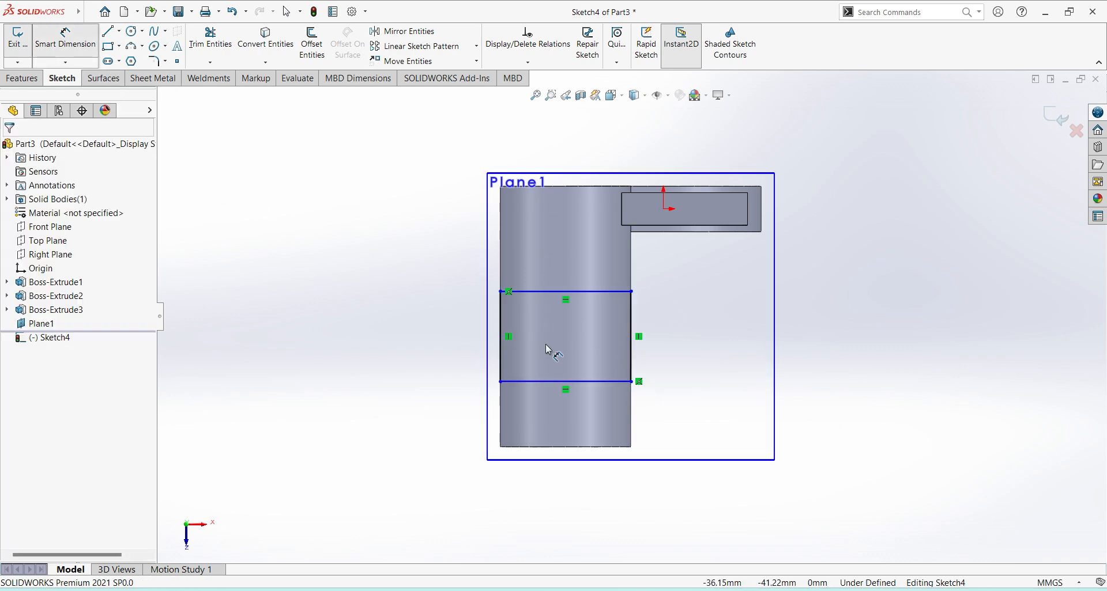
{"action": "left_click", "coordinate": [561, 384]}
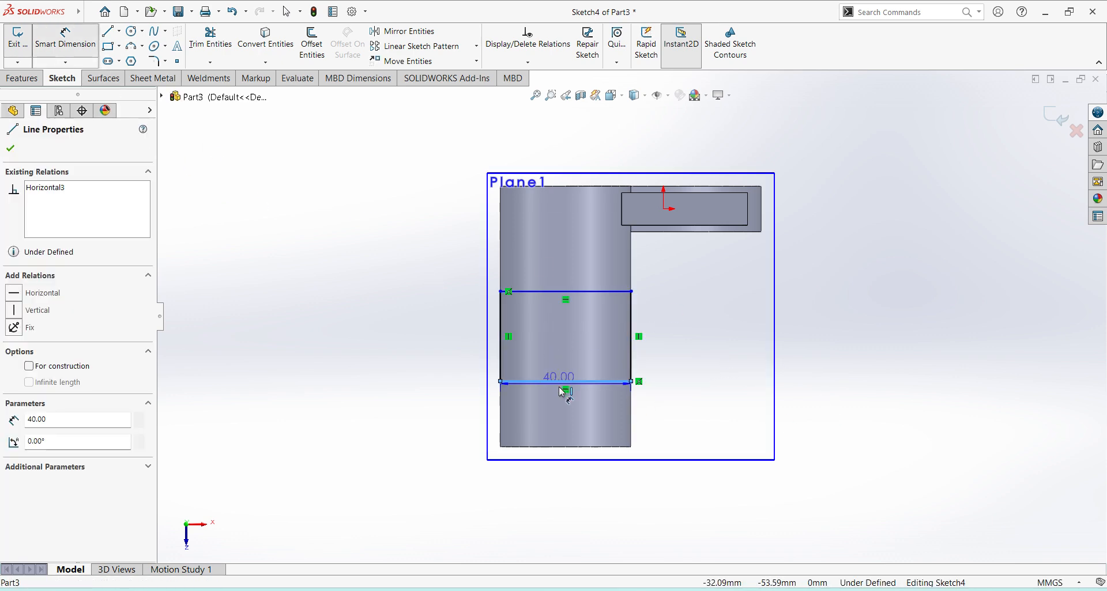
{"action": "left_click", "coordinate": [548, 449]}
{"action": "left_click", "coordinate": [445, 415]}
{"action": "type", "text": "3"}
{"action": "mouse_move", "coordinate": [482, 471]}
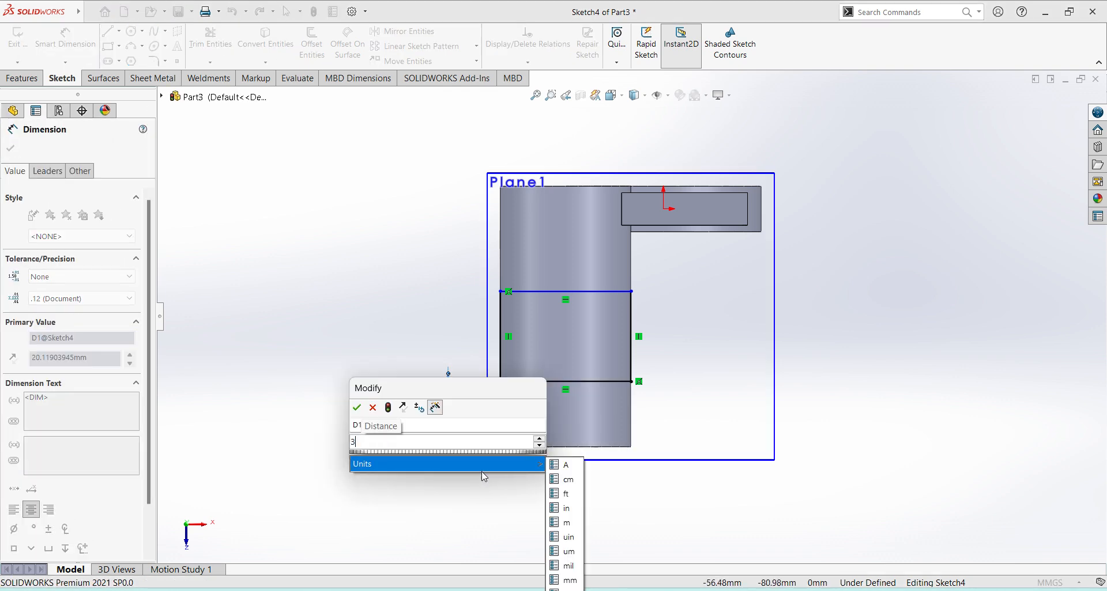
{"action": "type", "text": "0"}
{"action": "key", "text": "Return"}
Step: Set the distance between the rectangle's two horizontal edges to 34 mm and exit the sketch
{"action": "left_click", "coordinate": [564, 350]}
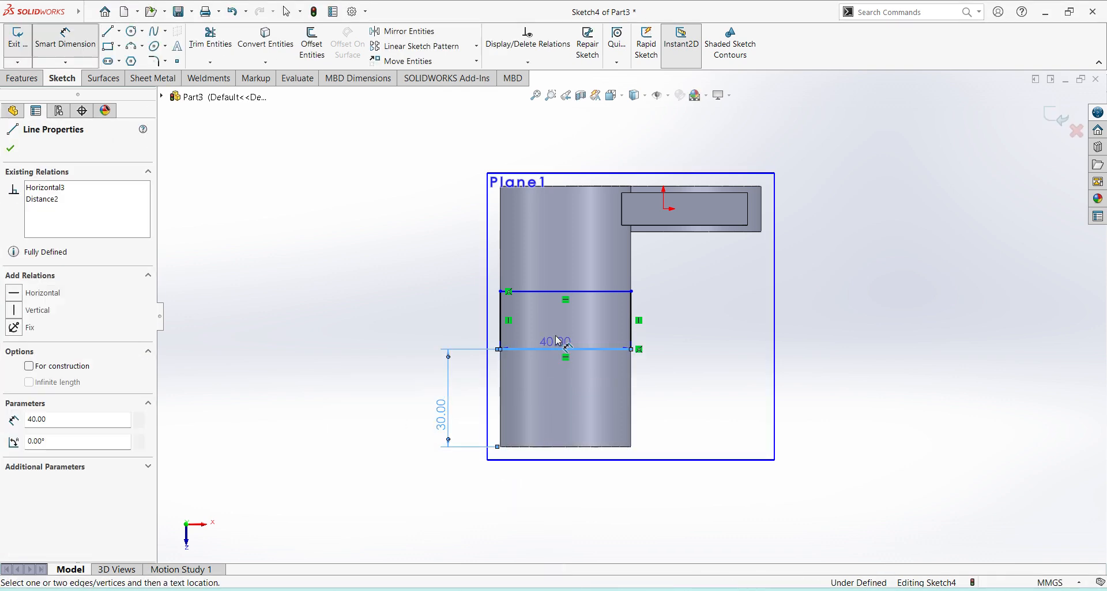
{"action": "left_click", "coordinate": [563, 292]}
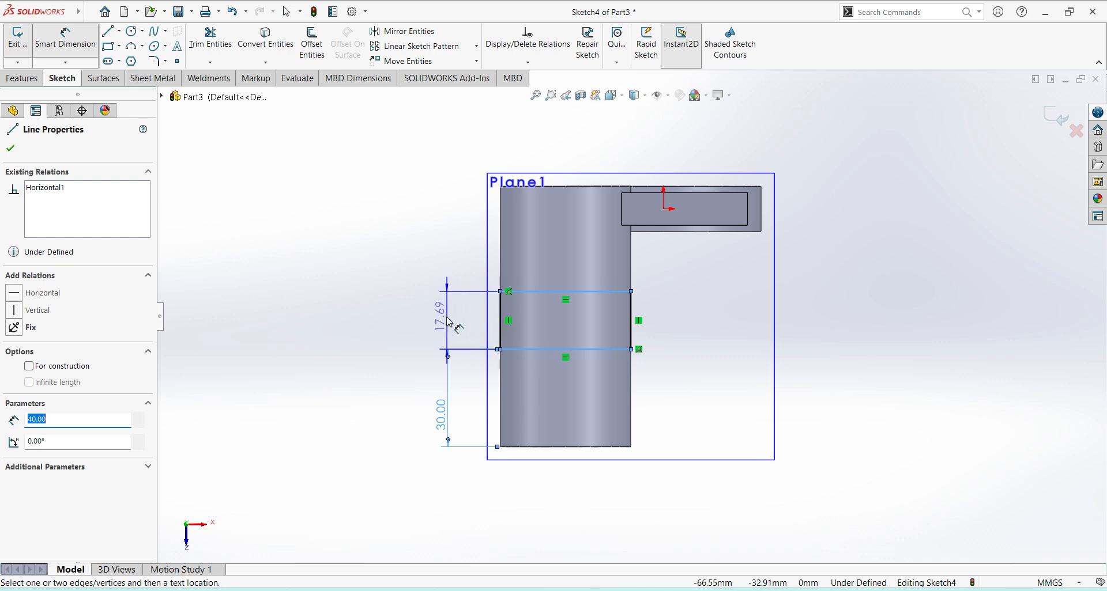
{"action": "left_click", "coordinate": [450, 322]}
{"action": "type", "text": "3"}
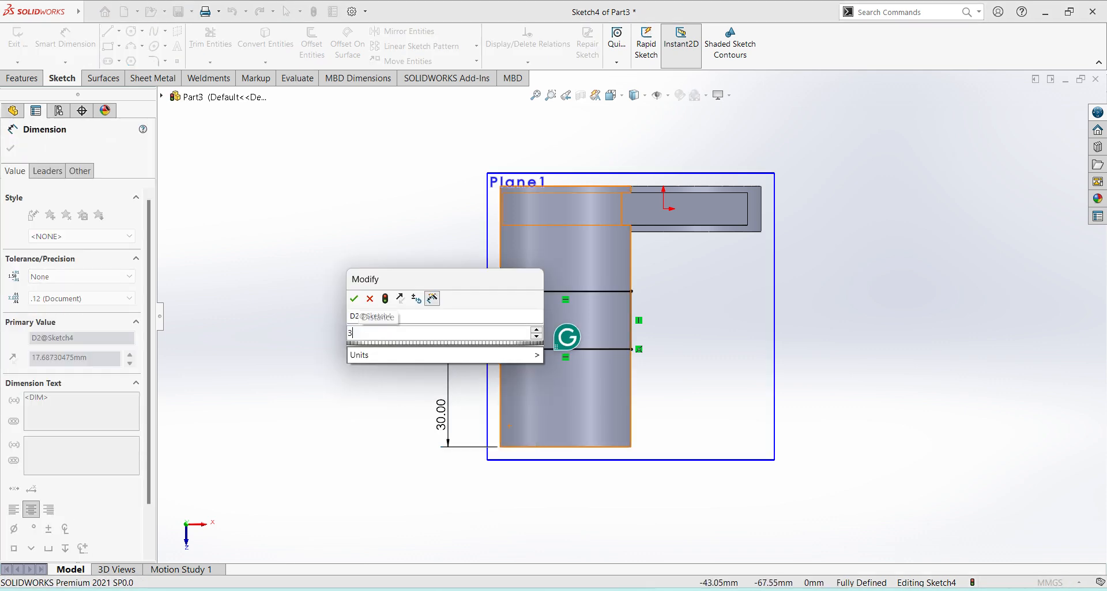
{"action": "type", "text": "4"}
{"action": "key", "text": "Return"}
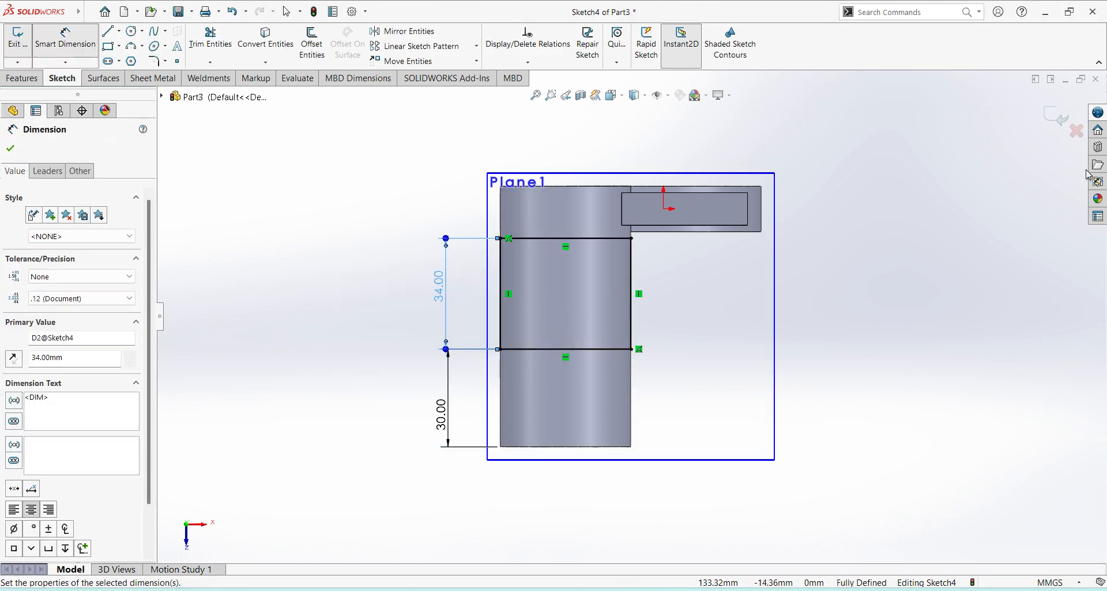
{"action": "left_click", "coordinate": [1056, 126]}
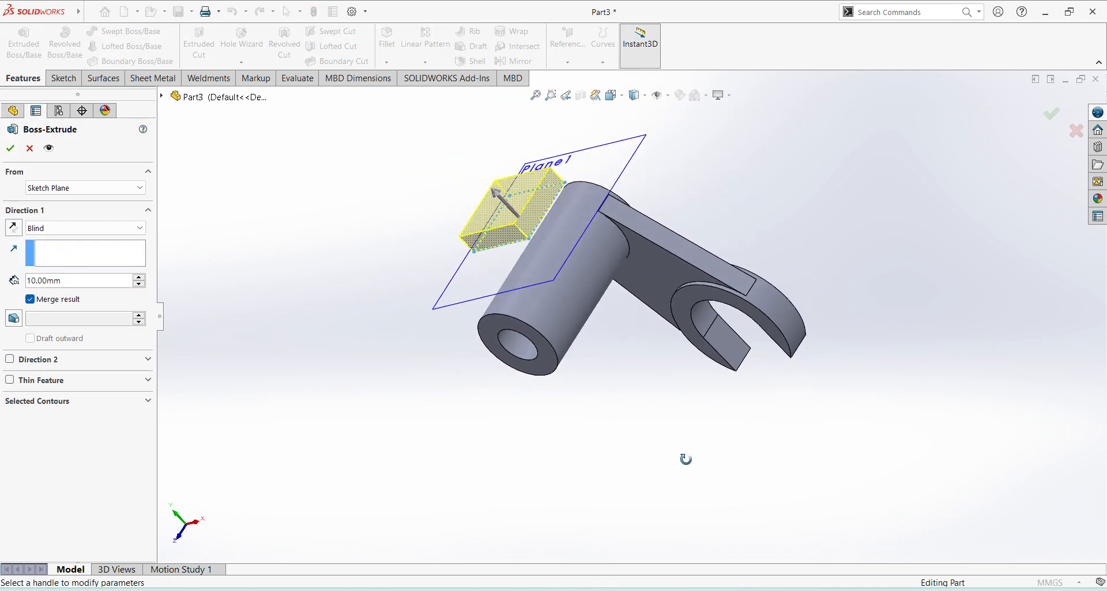
Step: Extrude the rectangle in the reversed direction with the Up To Next end condition, merging the block with the cylinder
{"action": "middle_click_drag", "start_coordinate": [685, 459], "coordinate": [339, 302]}
{"action": "left_click", "coordinate": [17, 228]}
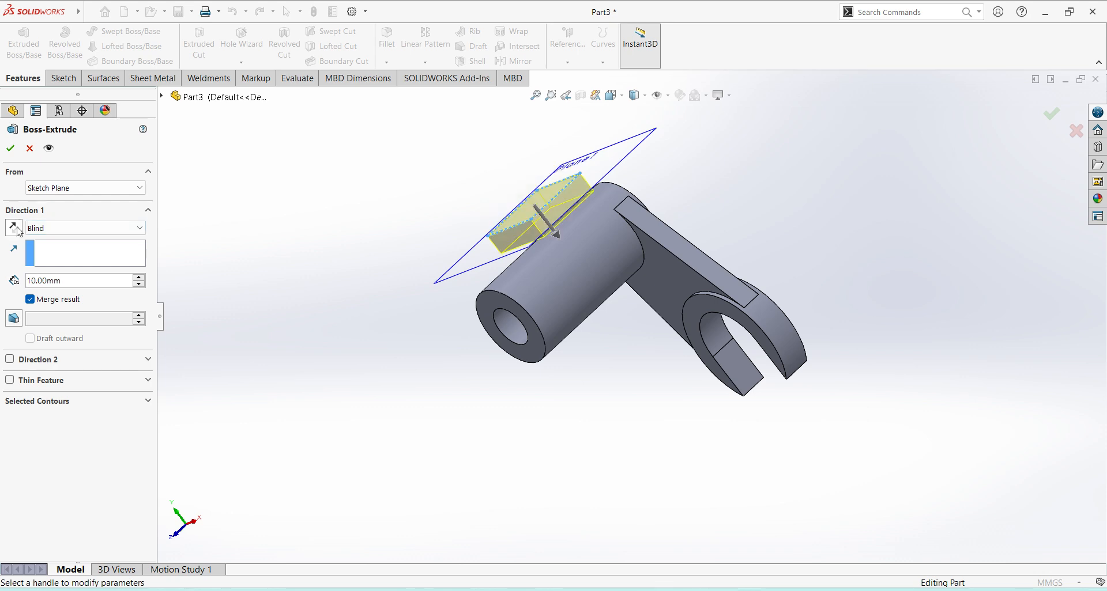
{"action": "left_click", "coordinate": [131, 228]}
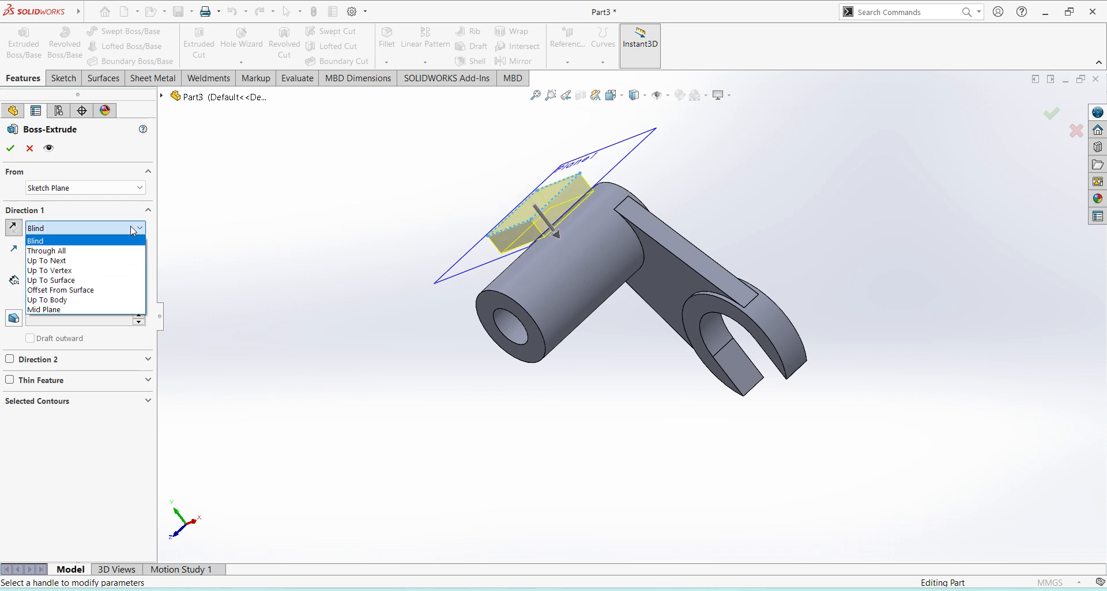
{"action": "left_click", "coordinate": [105, 261]}
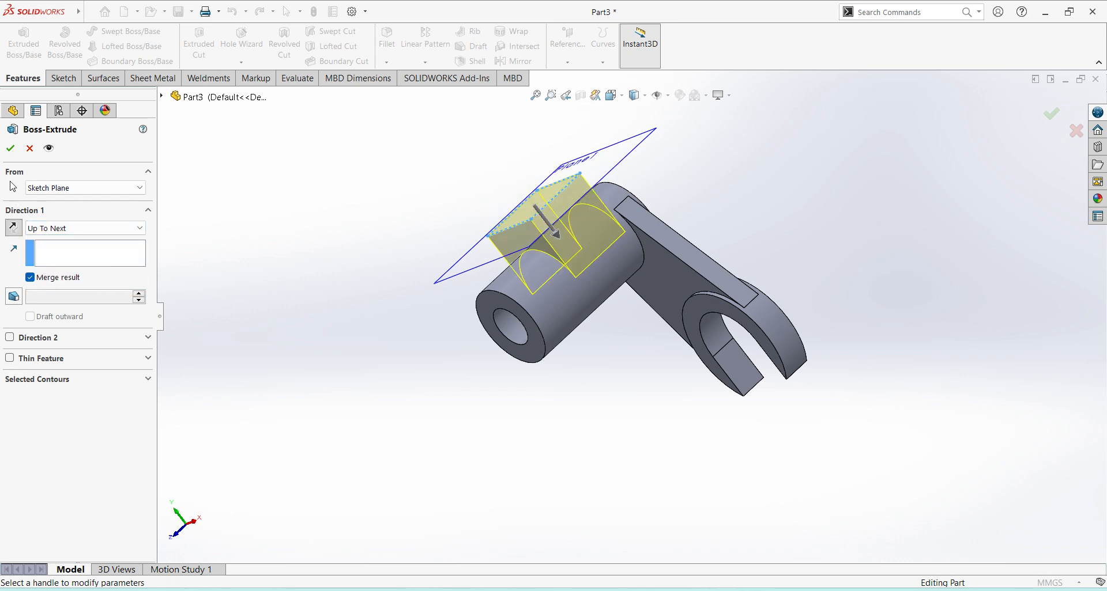
{"action": "left_click", "coordinate": [12, 149]}
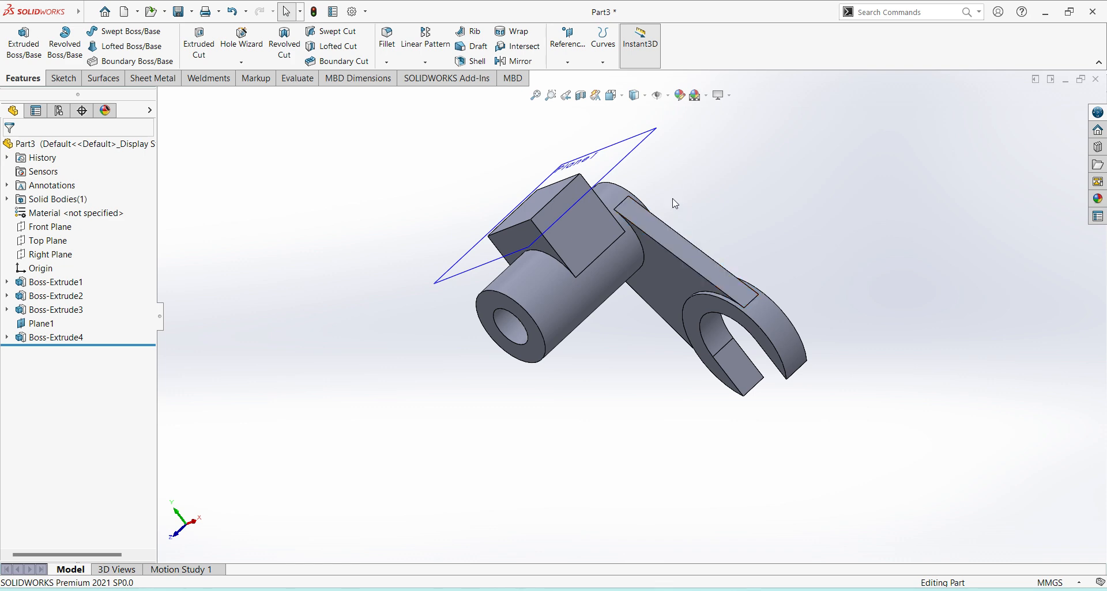
Step: Start a sketch on the block's side face above the web and draw a circle of about 6.3 mm radius in its upper half
{"action": "left_click", "coordinate": [588, 225]}
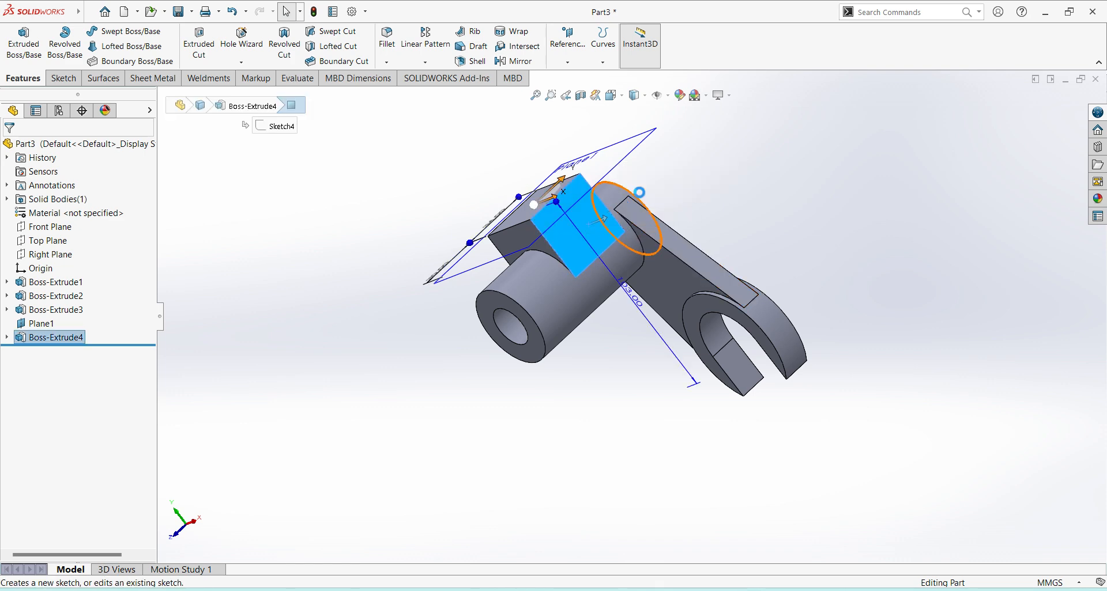
{"action": "left_click", "coordinate": [647, 195]}
{"action": "left_click", "coordinate": [48, 356]}
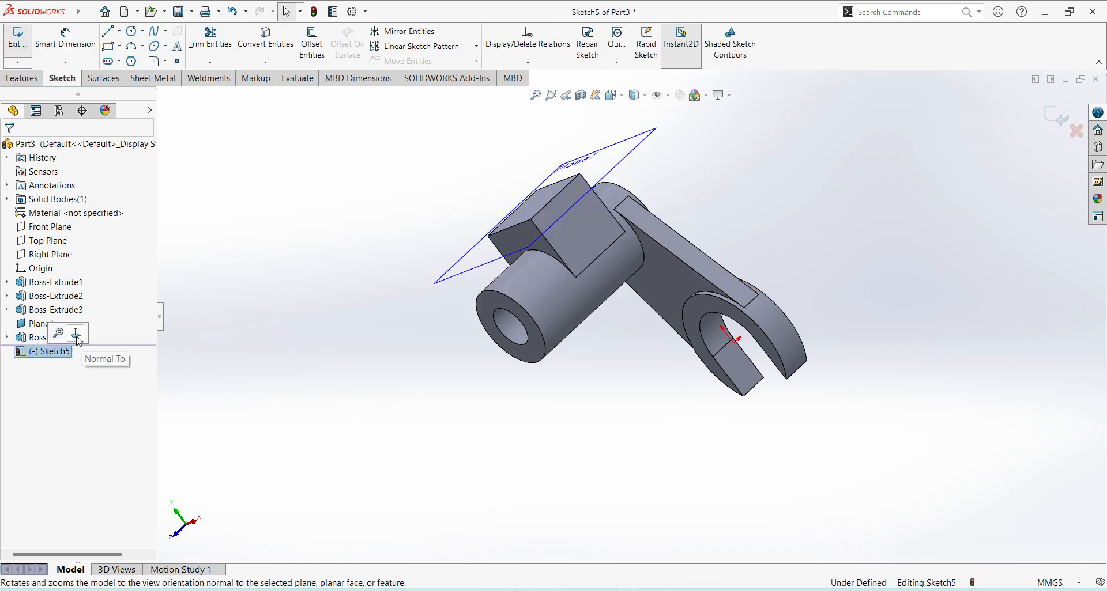
{"action": "left_click", "coordinate": [80, 342]}
{"action": "scroll", "coordinate": [652, 346], "scroll_direction": "up", "scroll_amount": 3}
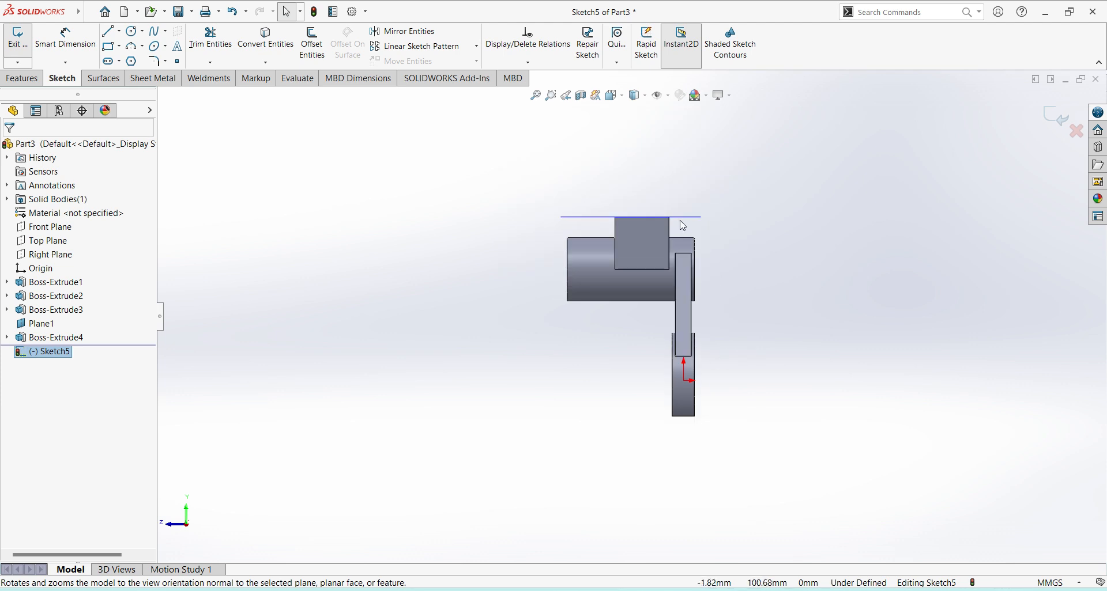
{"action": "scroll", "coordinate": [625, 185], "scroll_direction": "down", "scroll_amount": 2}
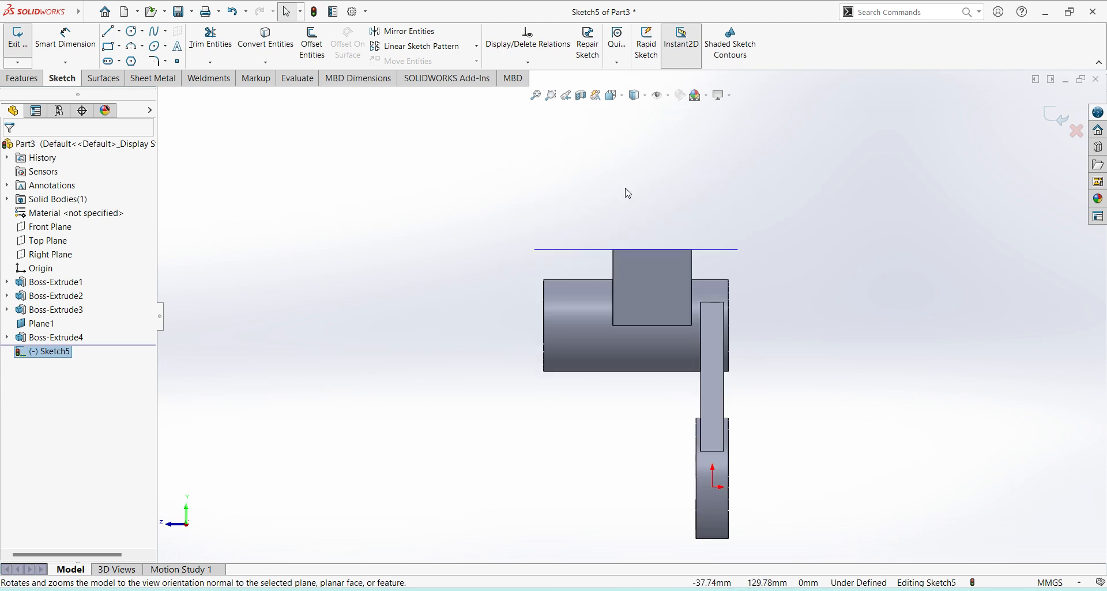
{"action": "left_click", "coordinate": [132, 33]}
{"action": "scroll", "coordinate": [651, 297], "scroll_direction": "down", "scroll_amount": 2}
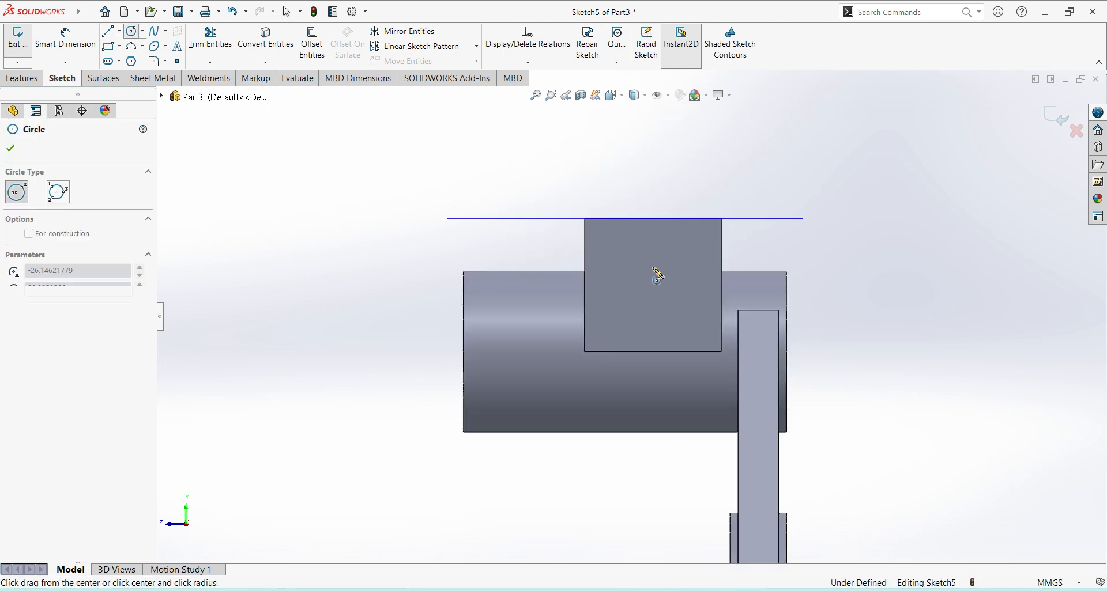
{"action": "left_click_drag", "start_coordinate": [654, 269], "coordinate": [663, 293]}
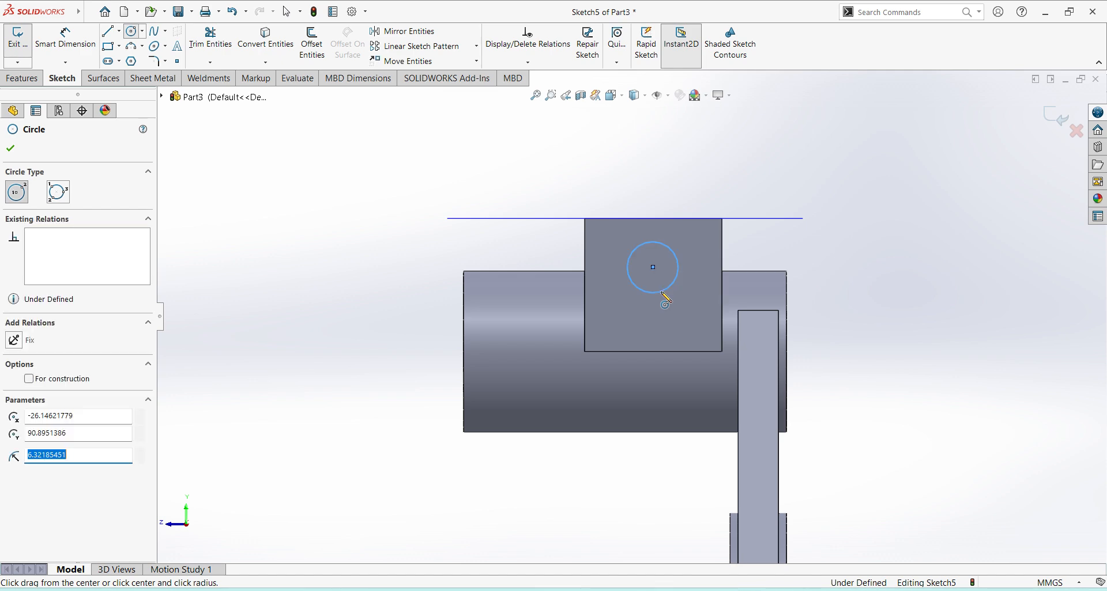
Step: Set the circle's diameter to 16 mm
{"action": "left_click", "coordinate": [65, 38]}
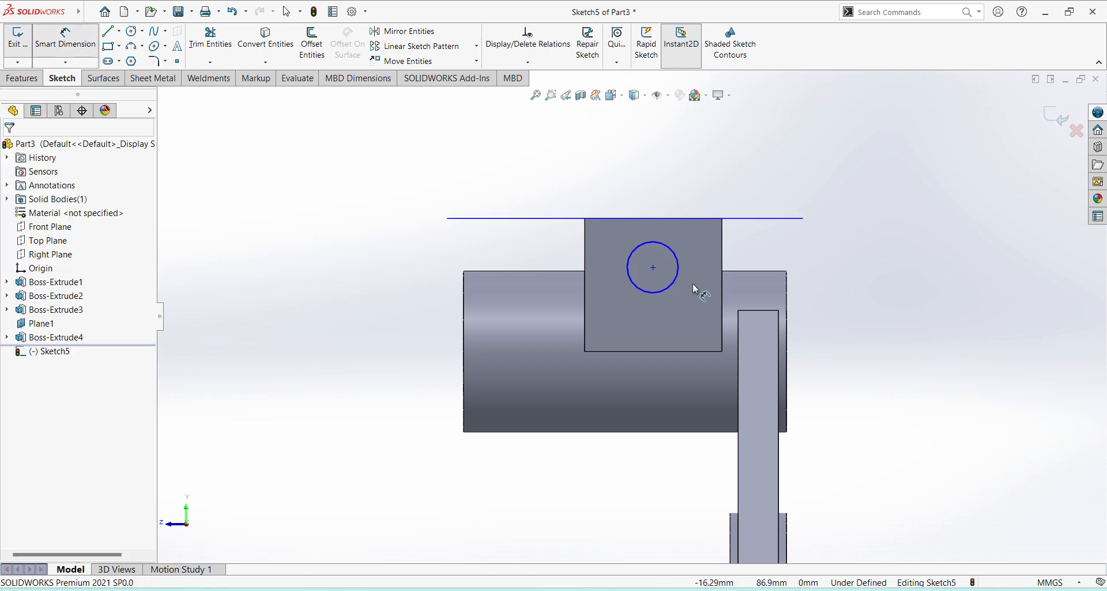
{"action": "key", "text": "Escape"}
{"action": "left_click", "coordinate": [679, 274]}
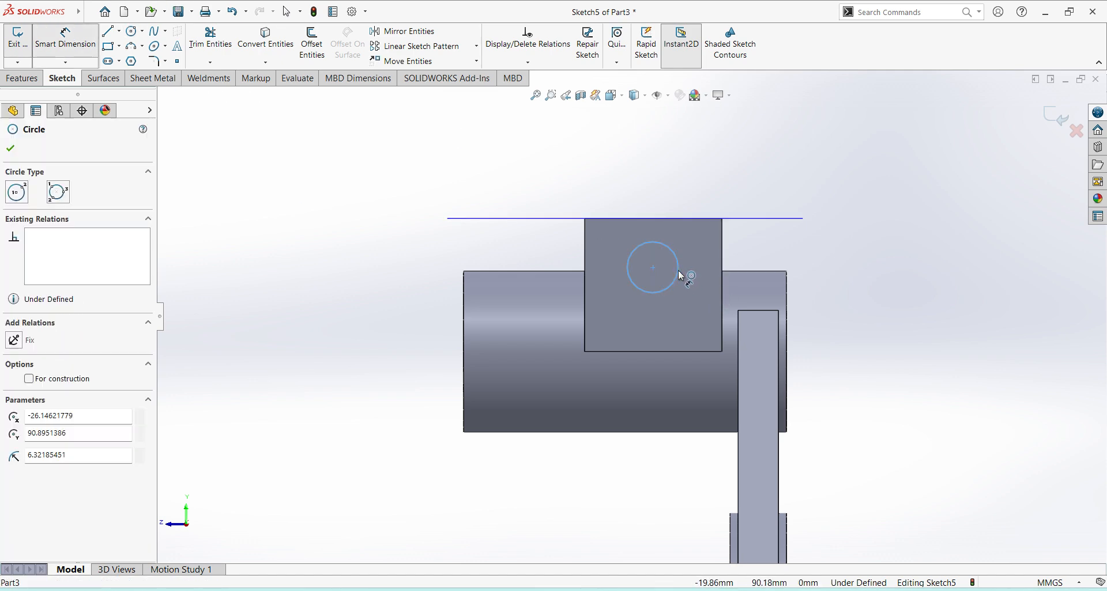
{"action": "left_click", "coordinate": [681, 276]}
{"action": "left_click", "coordinate": [803, 282]}
{"action": "type", "text": "1"}
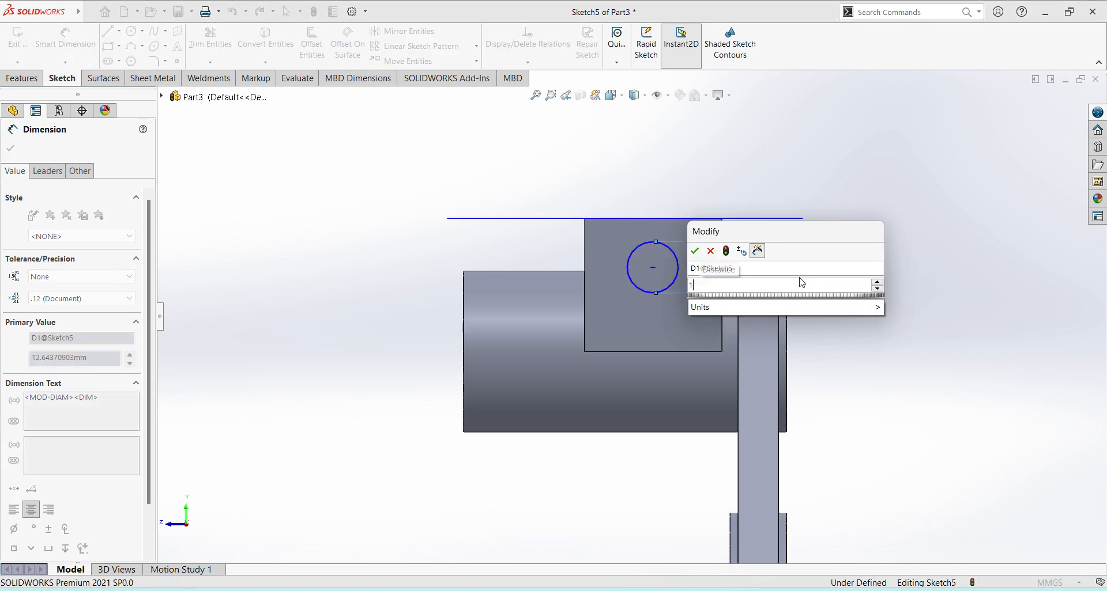
{"action": "type", "text": "6"}
{"action": "key", "text": "Return"}
Step: Dimension the circle's centre 10 mm below the offset plane at the block's top
{"action": "scroll", "coordinate": [671, 236], "scroll_direction": "down", "scroll_amount": 1}
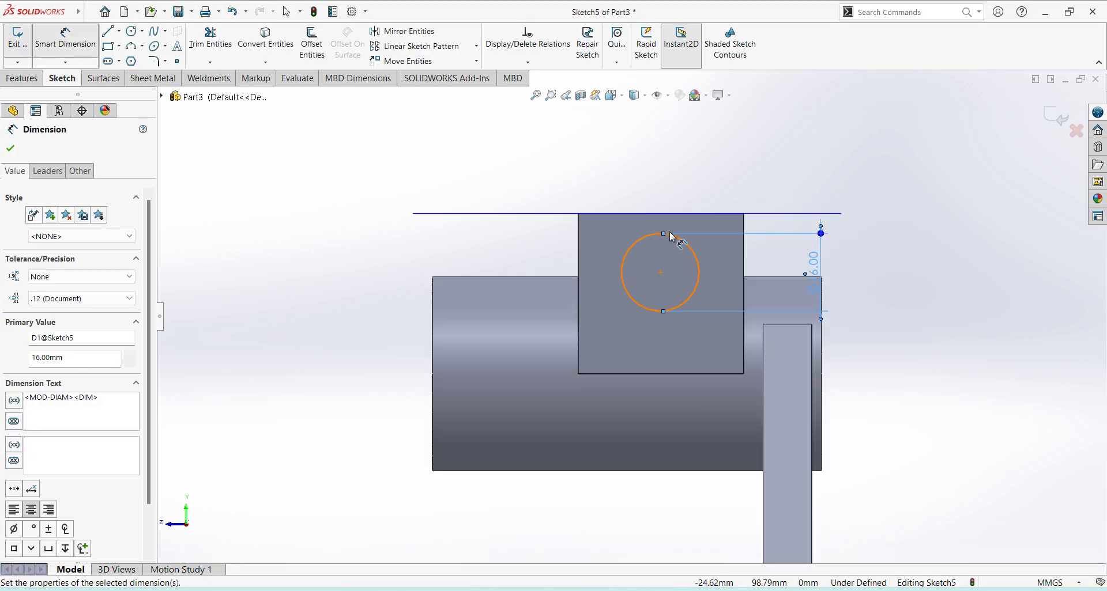
{"action": "left_click", "coordinate": [682, 214]}
{"action": "left_click", "coordinate": [660, 272]}
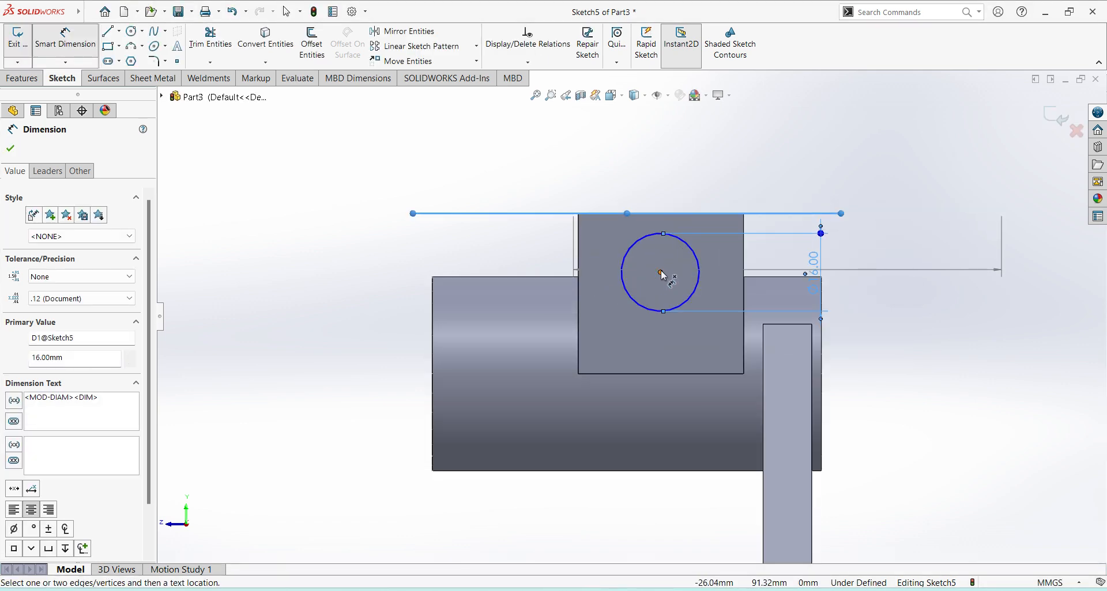
{"action": "left_click", "coordinate": [859, 266]}
{"action": "type", "text": "10"}
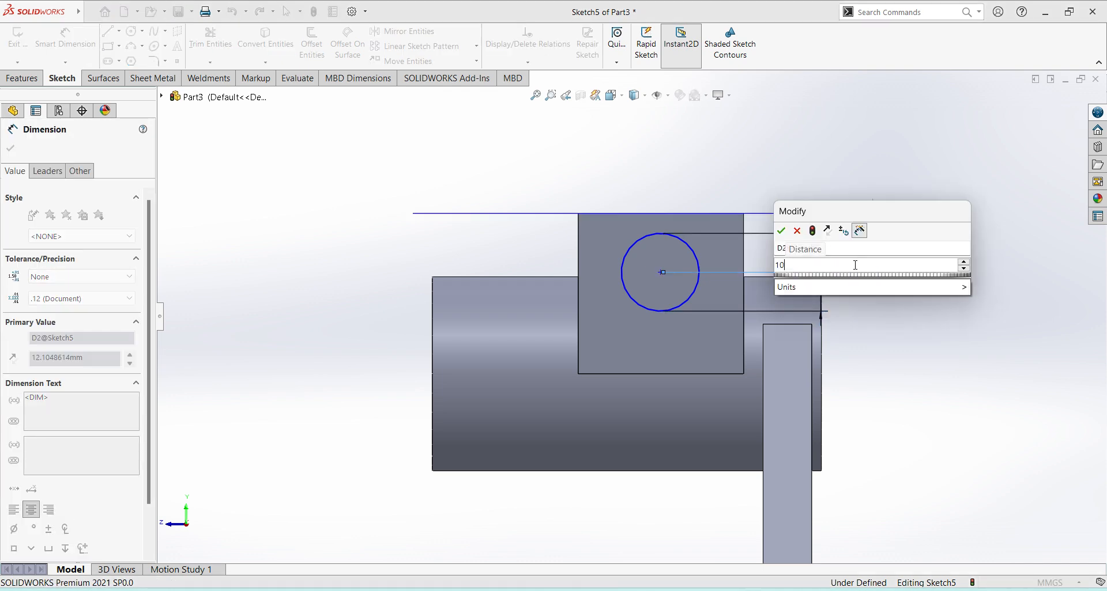
{"action": "key", "text": "Return"}
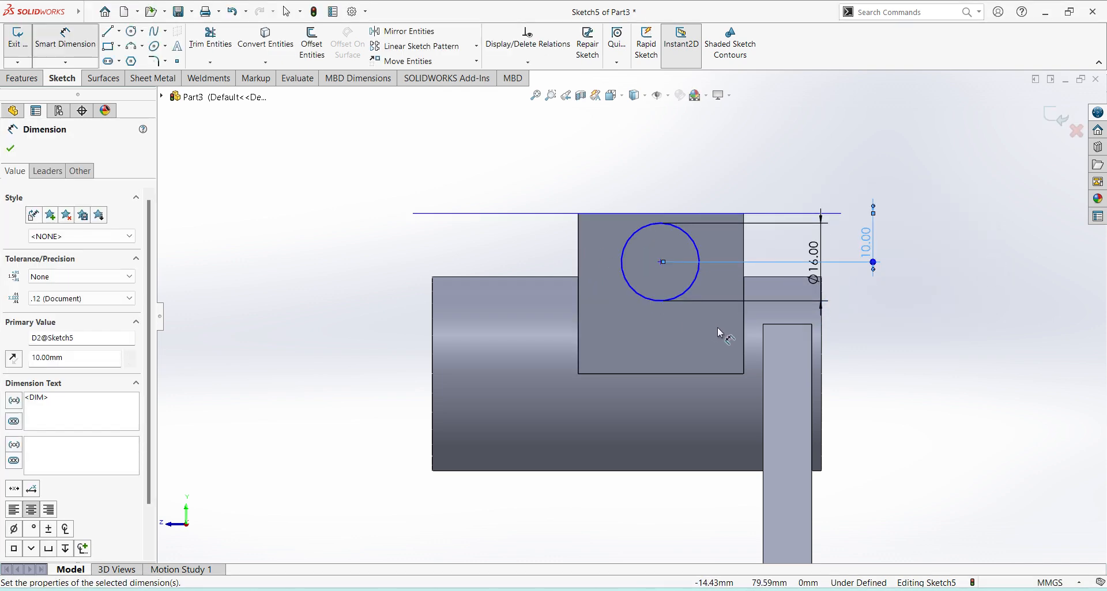
{"action": "key", "text": "Escape"}
Step: Dimension the circle's centre 17 mm from the block's vertical edge farthest from the web
{"action": "left_click", "coordinate": [660, 261]}
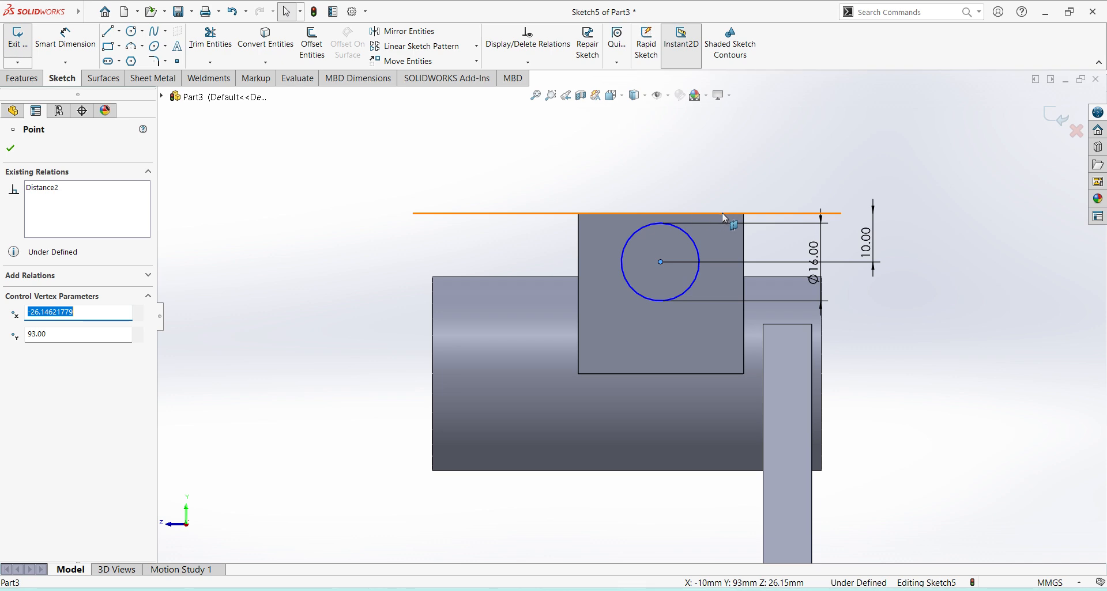
{"action": "left_click", "coordinate": [65, 38]}
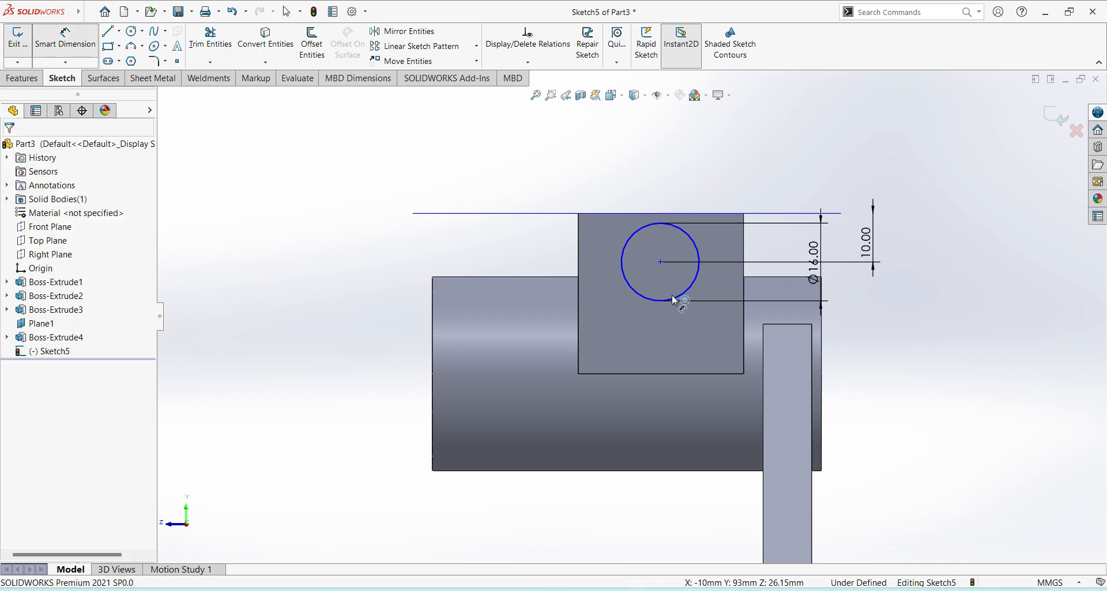
{"action": "left_click", "coordinate": [579, 259]}
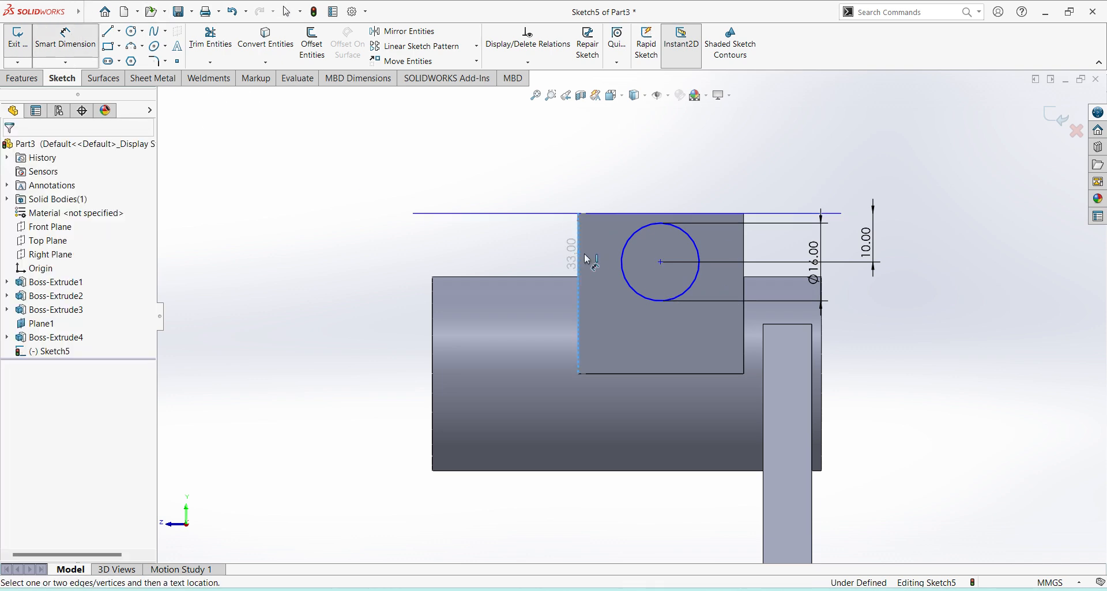
{"action": "left_click", "coordinate": [660, 263]}
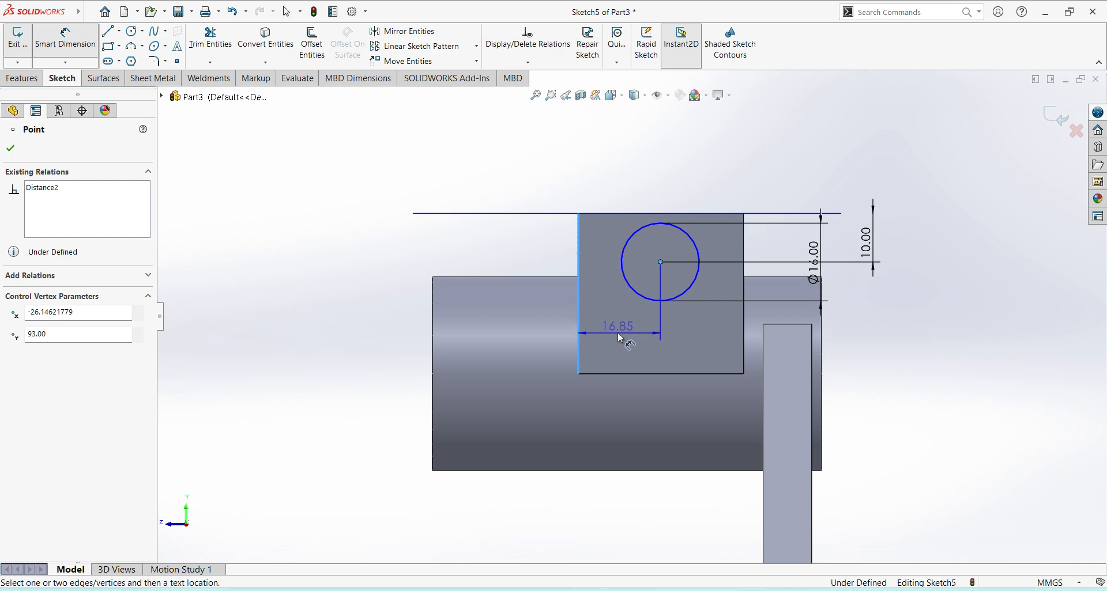
{"action": "left_click", "coordinate": [618, 333]}
{"action": "type", "text": "1"}
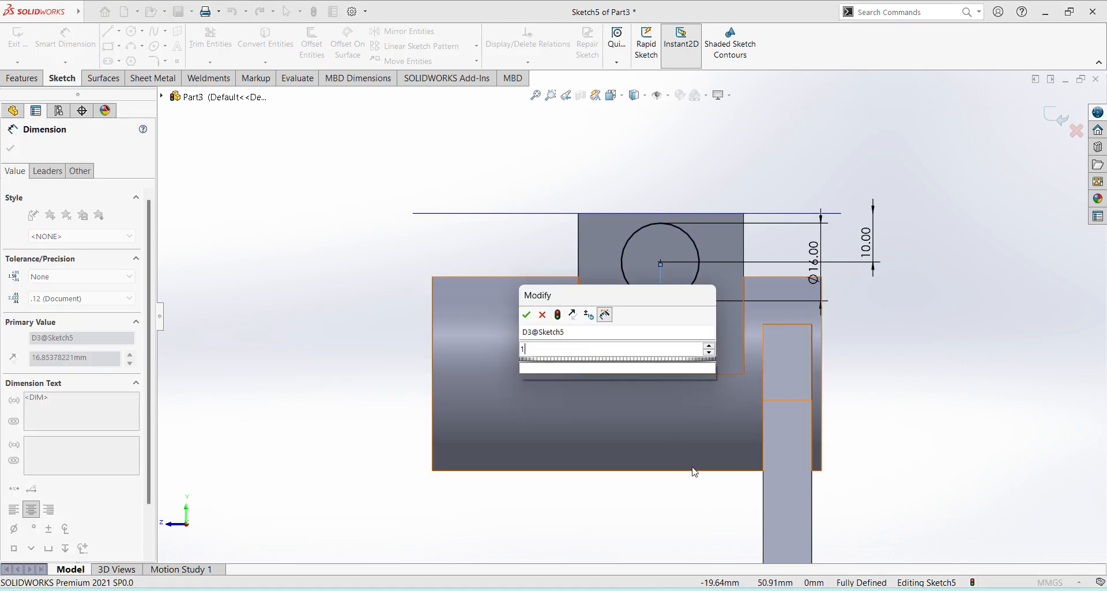
{"action": "type", "text": "7"}
{"action": "key", "text": "Return"}
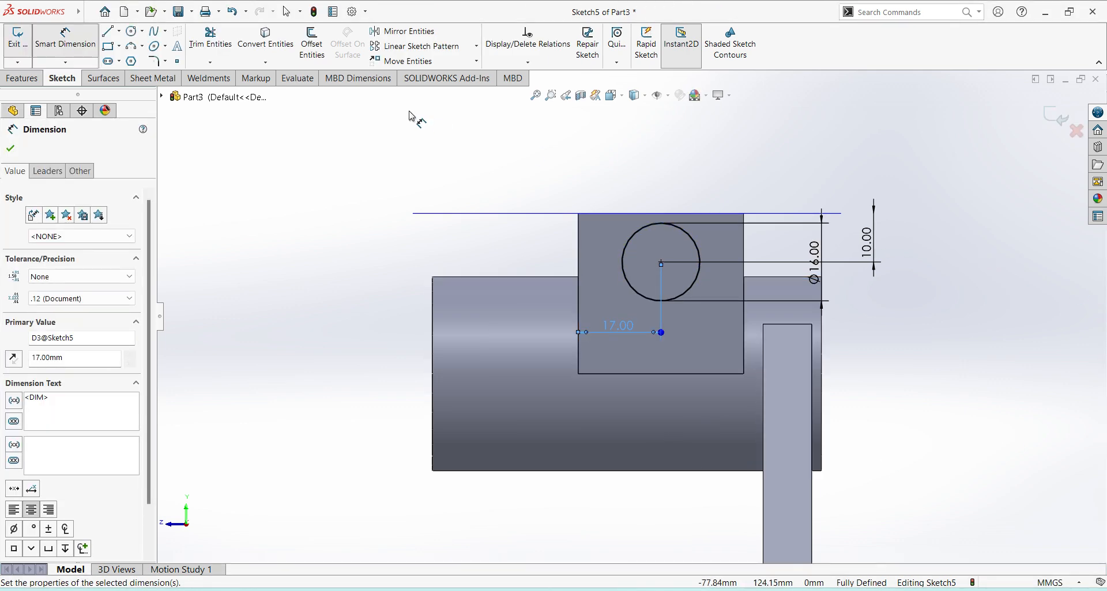
Step: Draw a vertical line about 10 mm long from the circle's side farthest from the web up to the block's top edge
{"action": "left_click", "coordinate": [107, 31]}
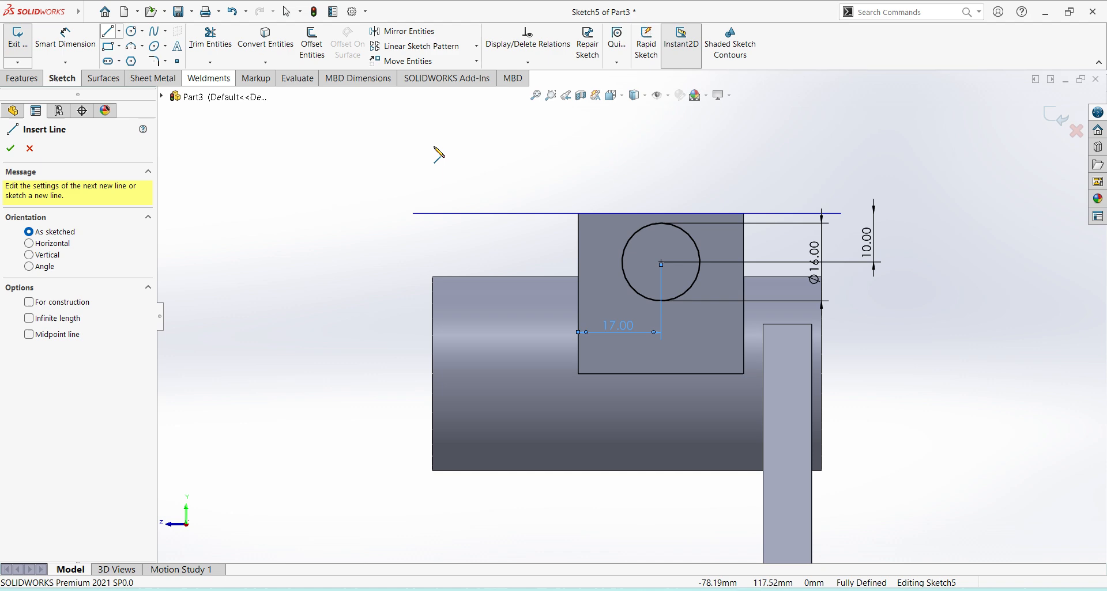
{"action": "left_click", "coordinate": [622, 262]}
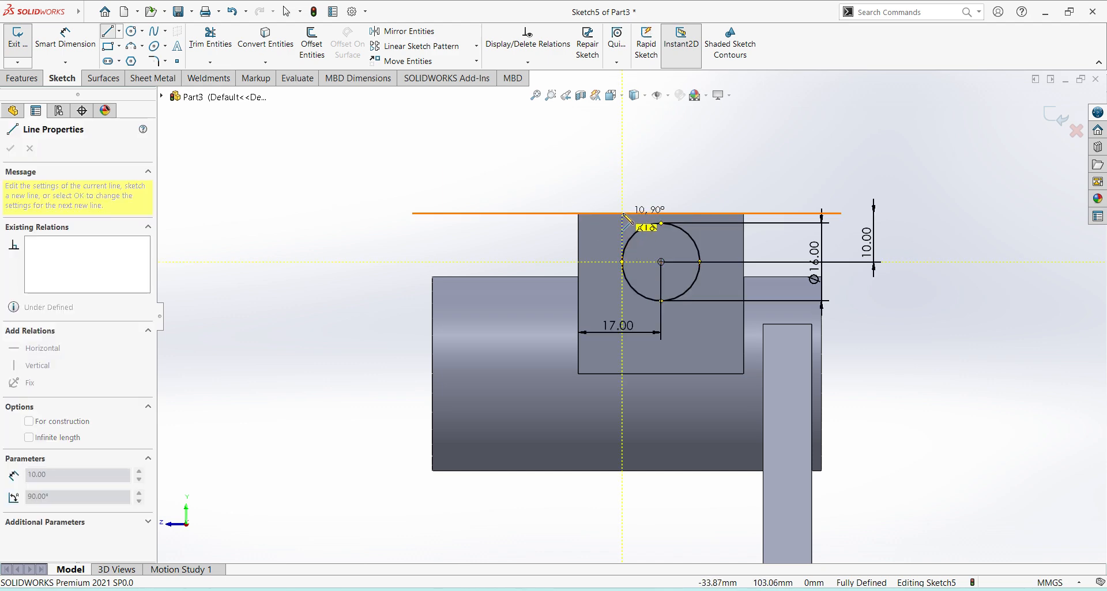
{"action": "left_click", "coordinate": [625, 215]}
{"action": "key", "text": "Escape"}
{"action": "key", "text": "space"}
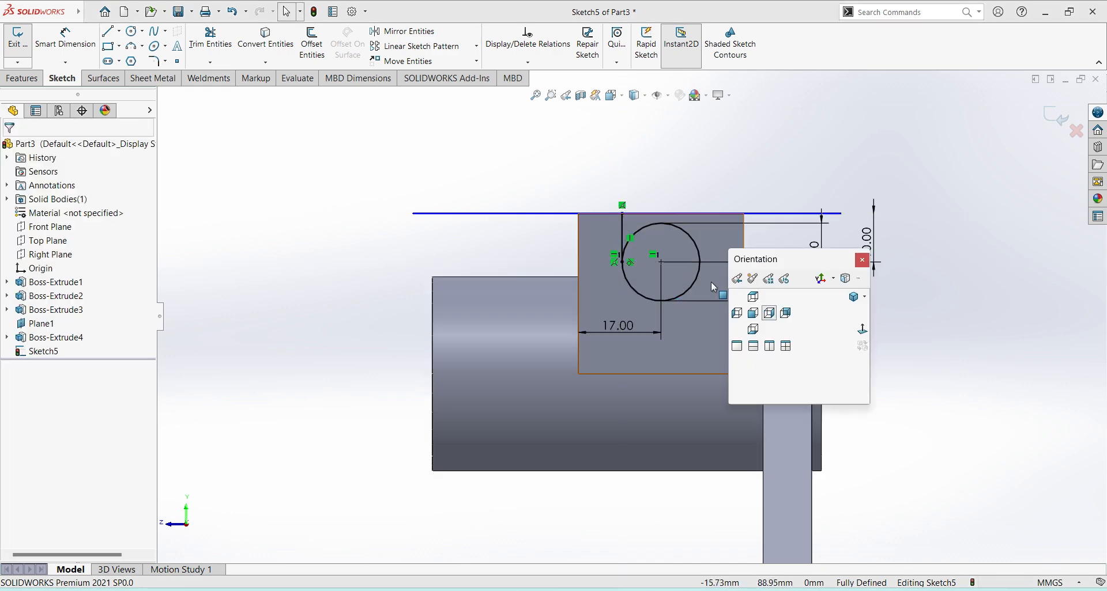
Step: Draw a vertical line from the circle's web-side quadrant to the block's top edge and join both upper ends with a horizontal line
{"action": "left_click", "coordinate": [112, 33]}
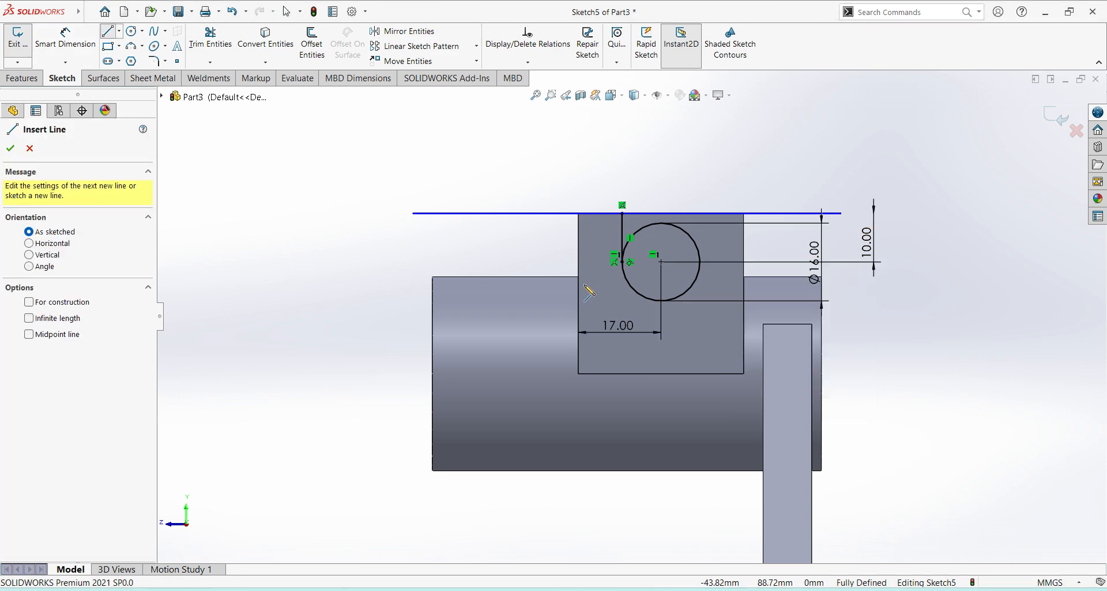
{"action": "left_click", "coordinate": [700, 263]}
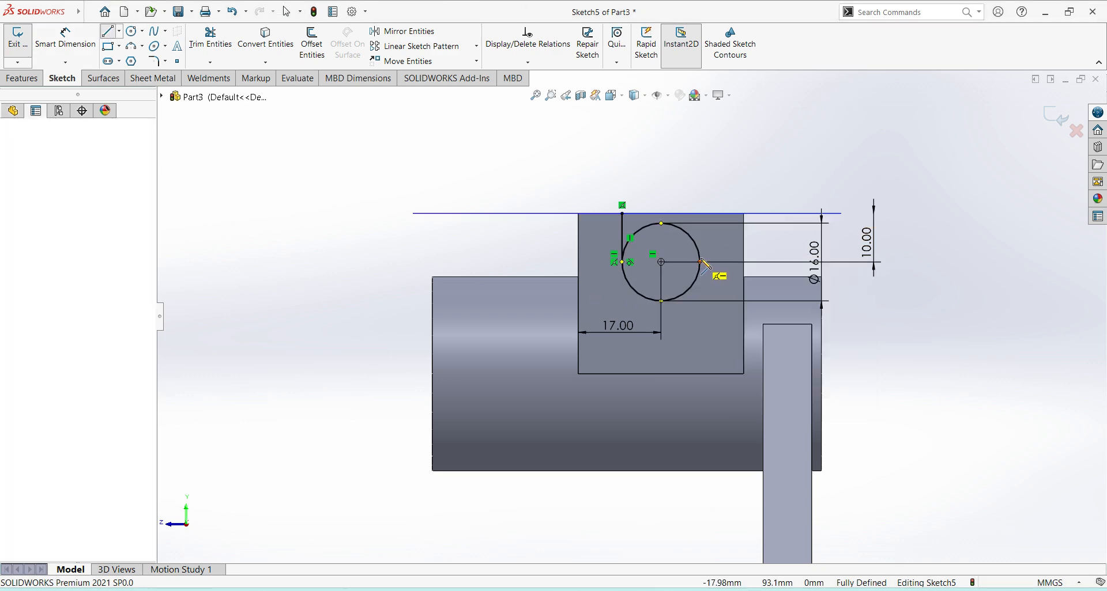
{"action": "left_click", "coordinate": [700, 214]}
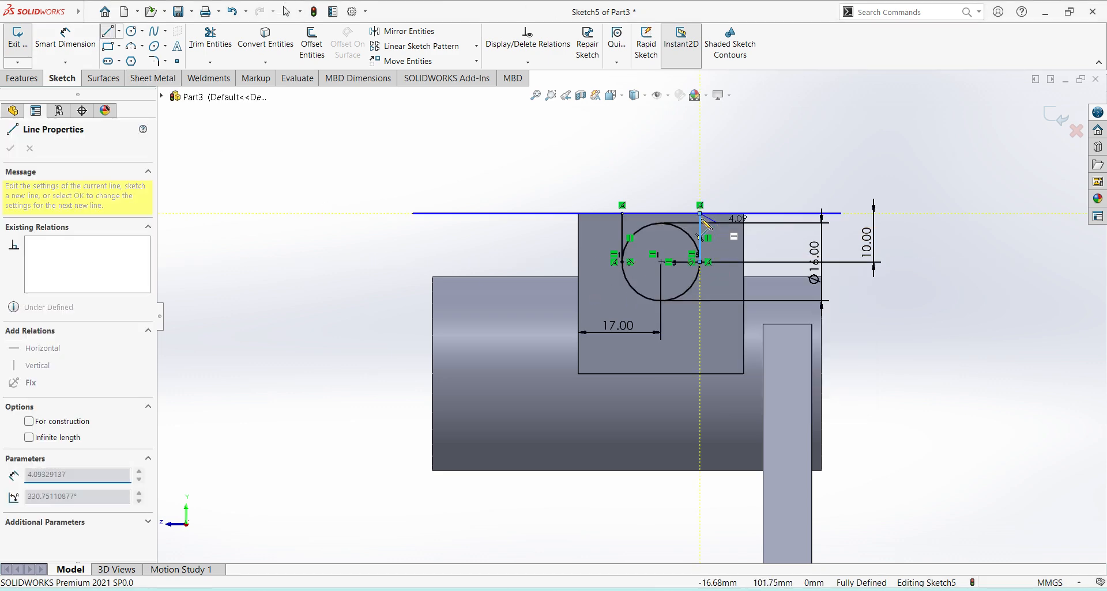
{"action": "left_click", "coordinate": [622, 214]}
{"action": "key", "text": "Return"}
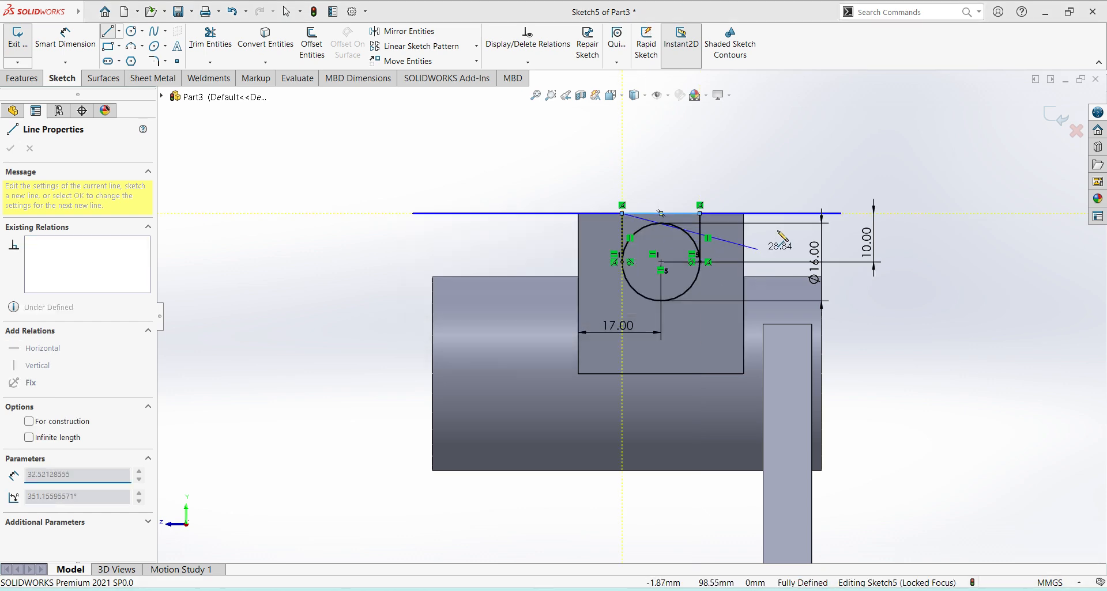
{"action": "left_click", "coordinate": [700, 214]}
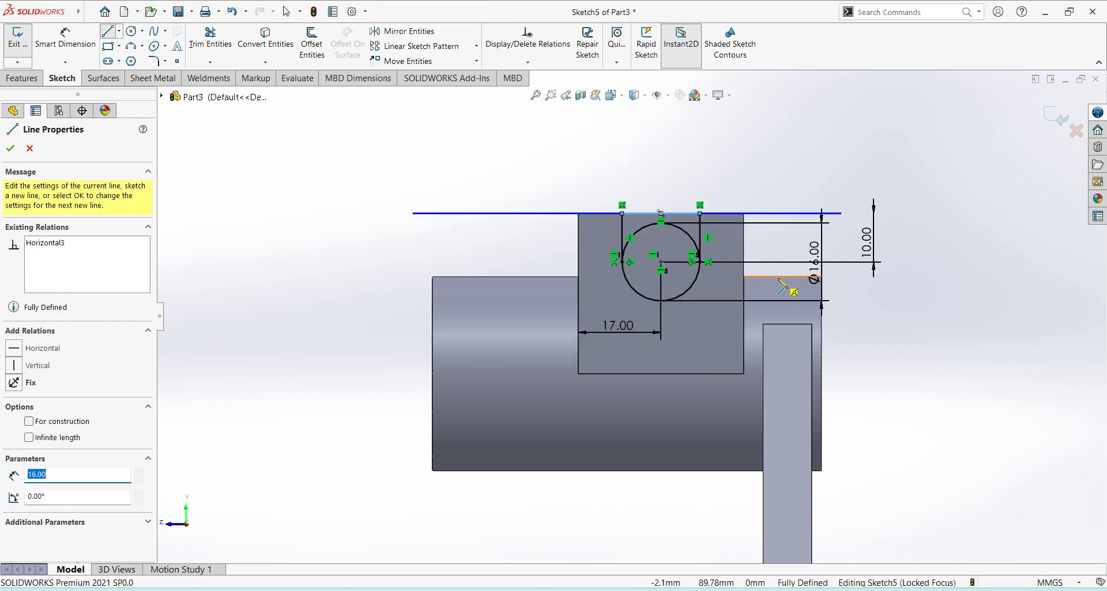
{"action": "key", "text": "Escape"}
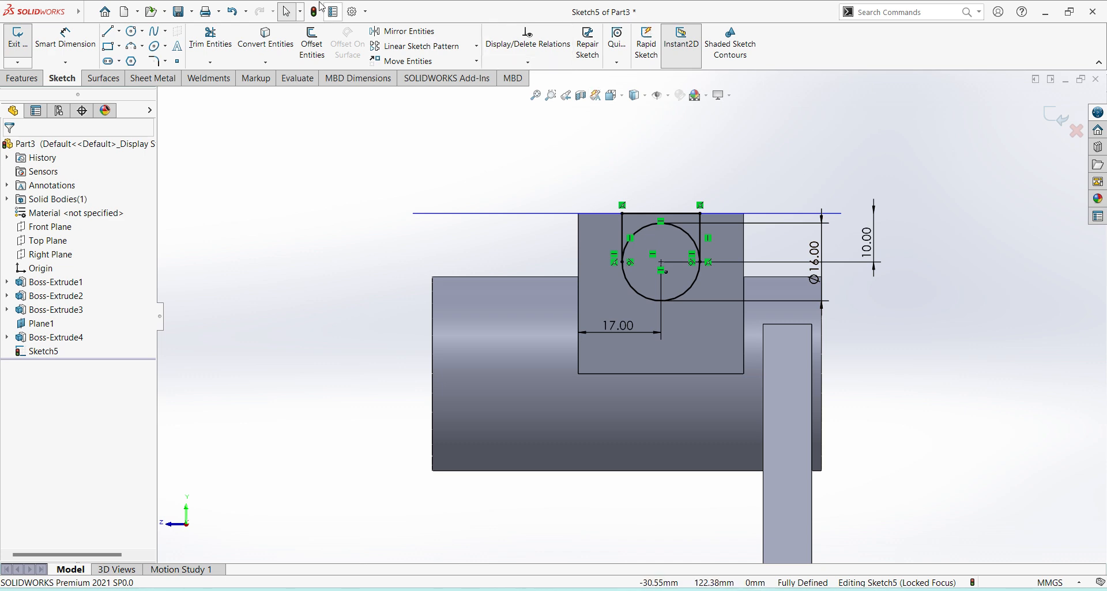
Step: Trim away the circle's upper half to leave a U-shaped profile, and exit the sketch
{"action": "left_click", "coordinate": [210, 39]}
{"action": "scroll", "coordinate": [669, 199], "scroll_direction": "down", "scroll_amount": 3}
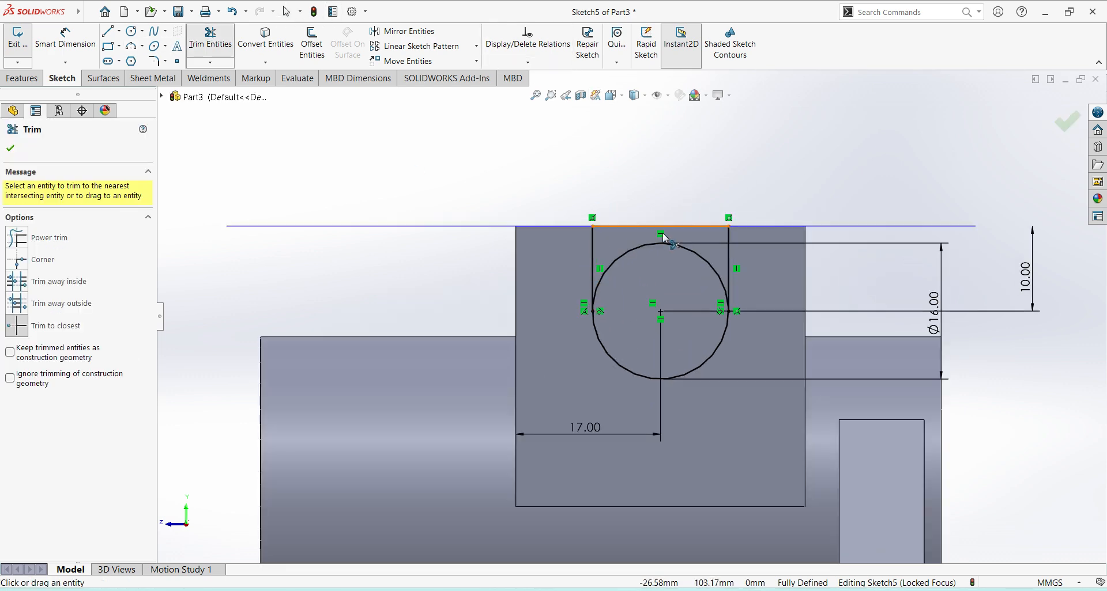
{"action": "left_click", "coordinate": [713, 263]}
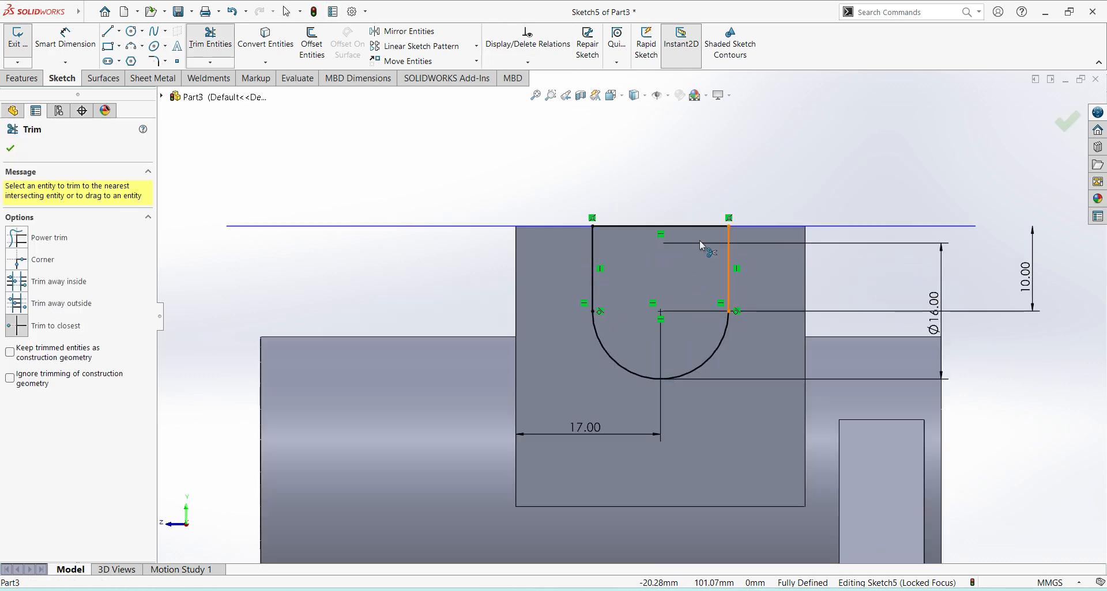
{"action": "scroll", "coordinate": [700, 241], "scroll_direction": "up", "scroll_amount": 3}
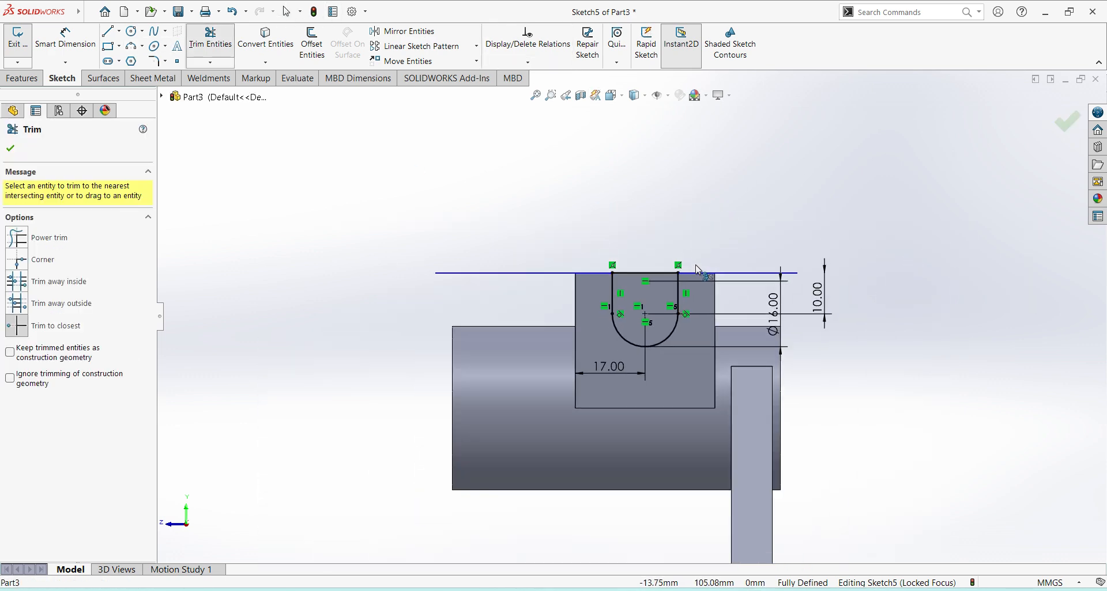
{"action": "left_click", "coordinate": [1071, 128]}
{"action": "left_click", "coordinate": [1070, 124]}
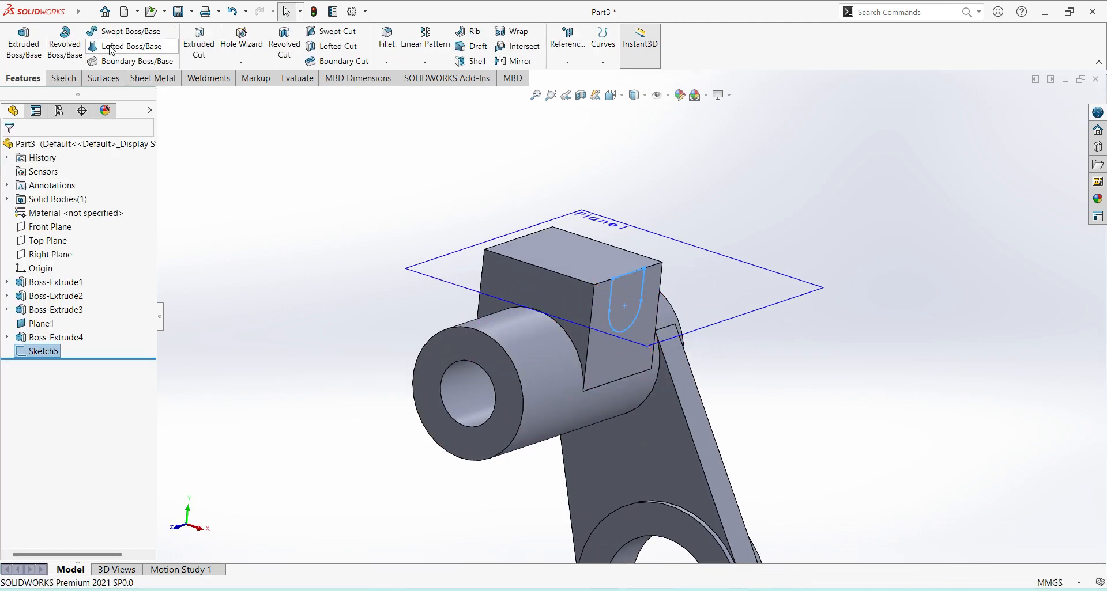
Step: Cut the U-shaped region through the whole block with an Extruded Cut set to Through All
{"action": "left_click", "coordinate": [199, 43]}
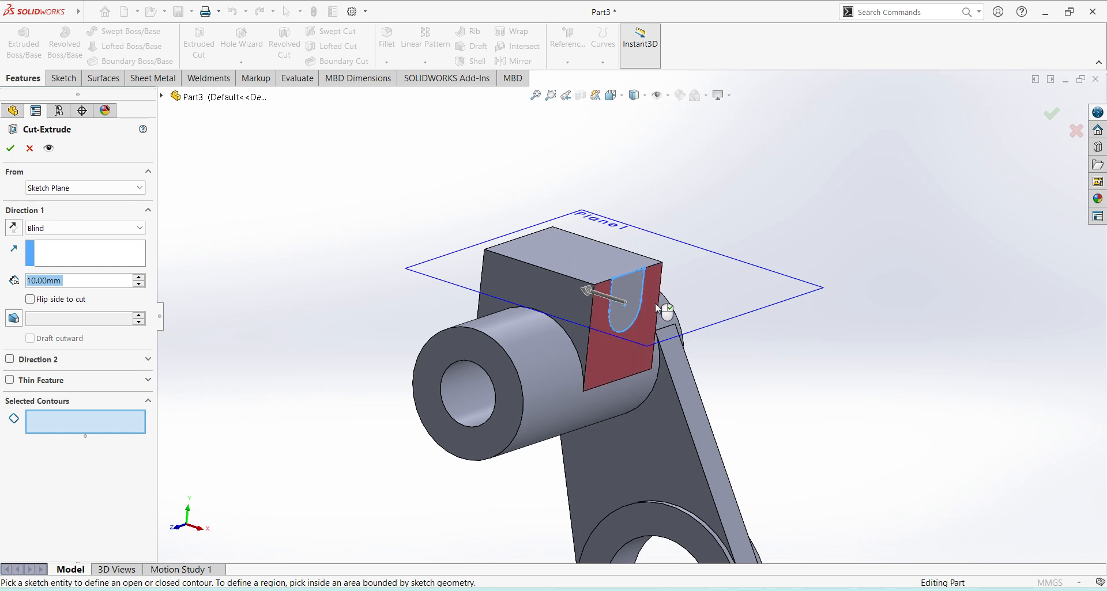
{"action": "left_click", "coordinate": [631, 291]}
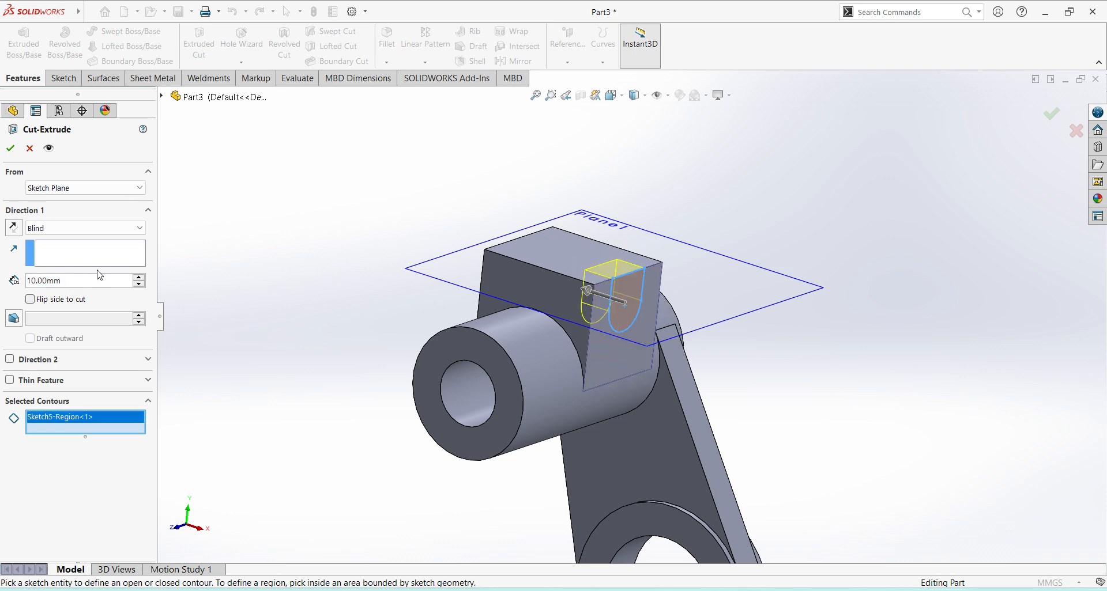
{"action": "left_click", "coordinate": [119, 230]}
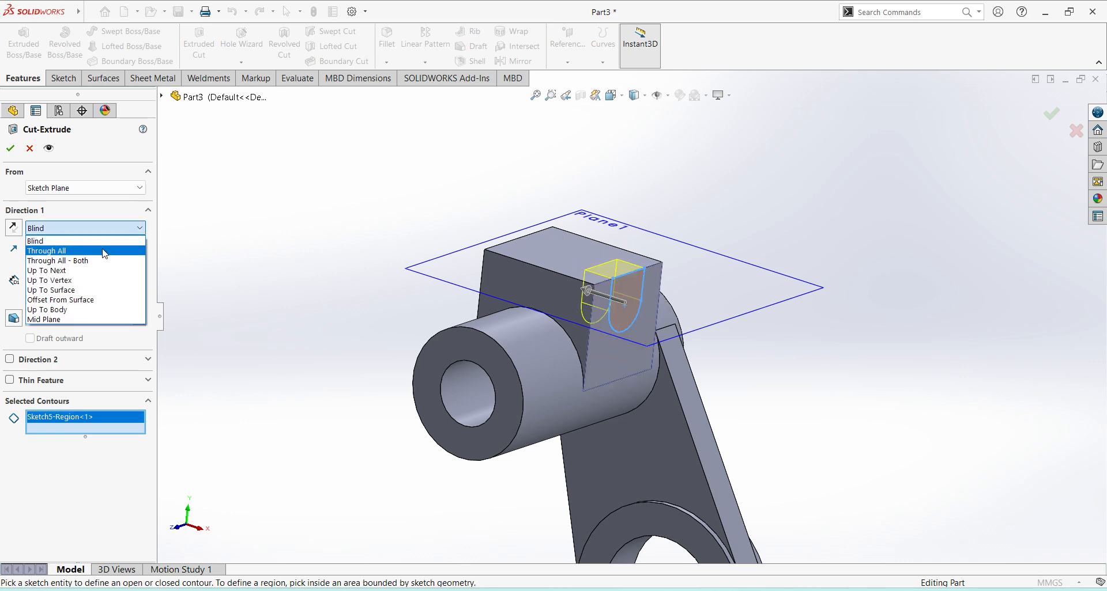
{"action": "left_click", "coordinate": [105, 252]}
{"action": "left_click", "coordinate": [10, 150]}
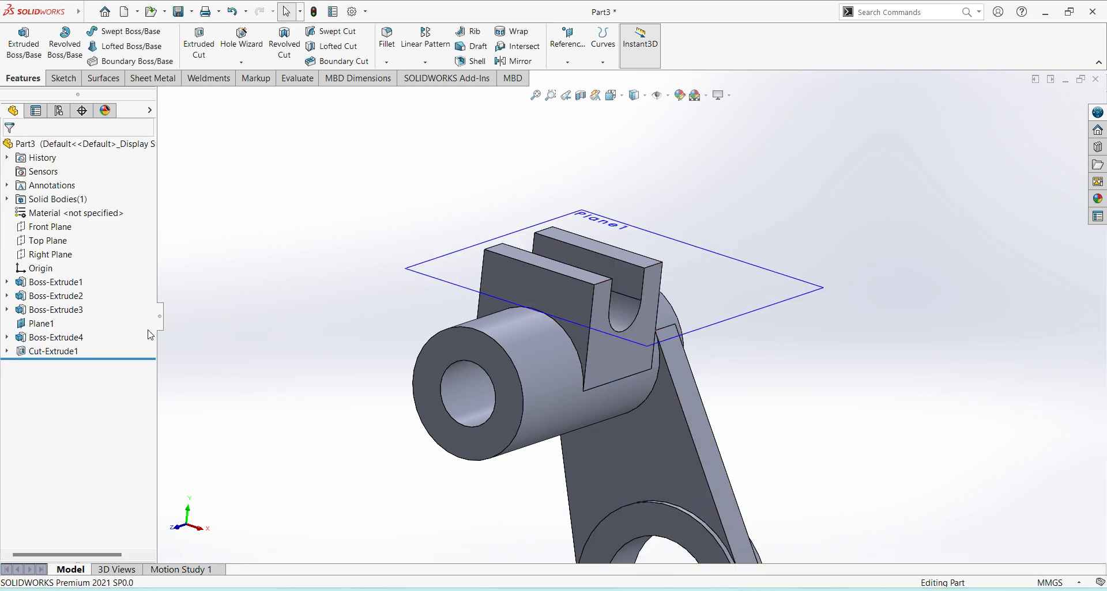
Step: Fillet the block's two outer long top edges with an 8 mm radius
{"action": "middle_click_drag", "start_coordinate": [628, 349], "coordinate": [582, 380]}
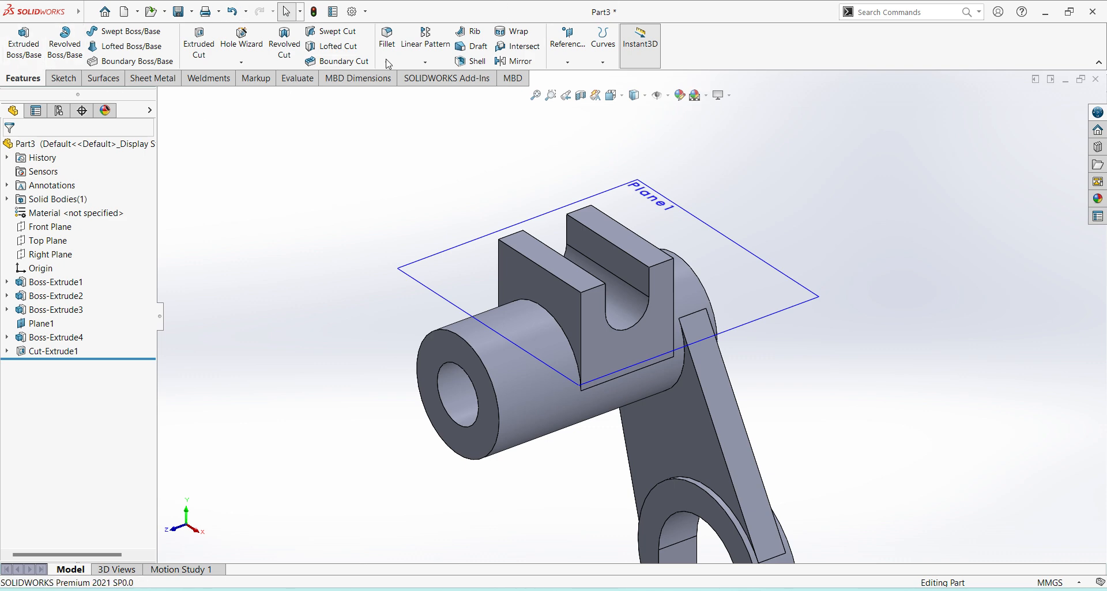
{"action": "left_click", "coordinate": [395, 45]}
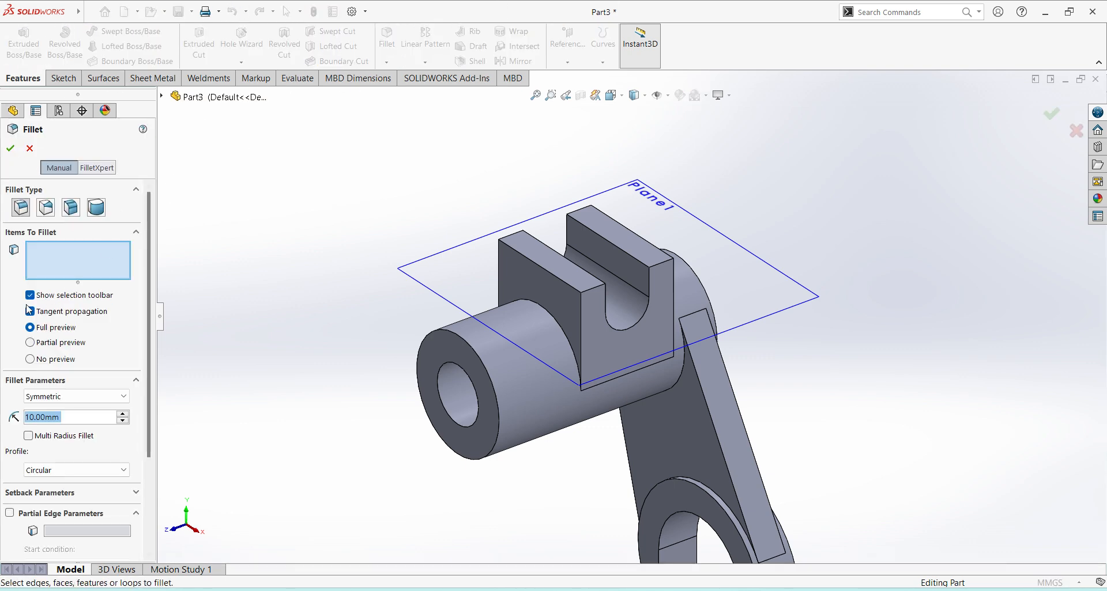
{"action": "type", "text": "8"}
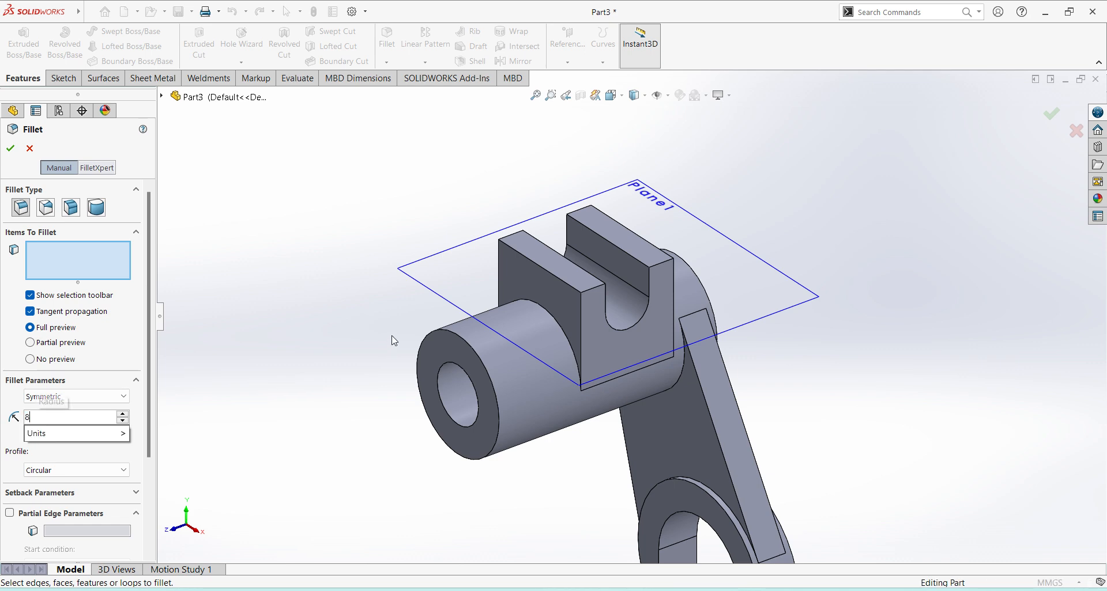
{"action": "key", "text": "Return"}
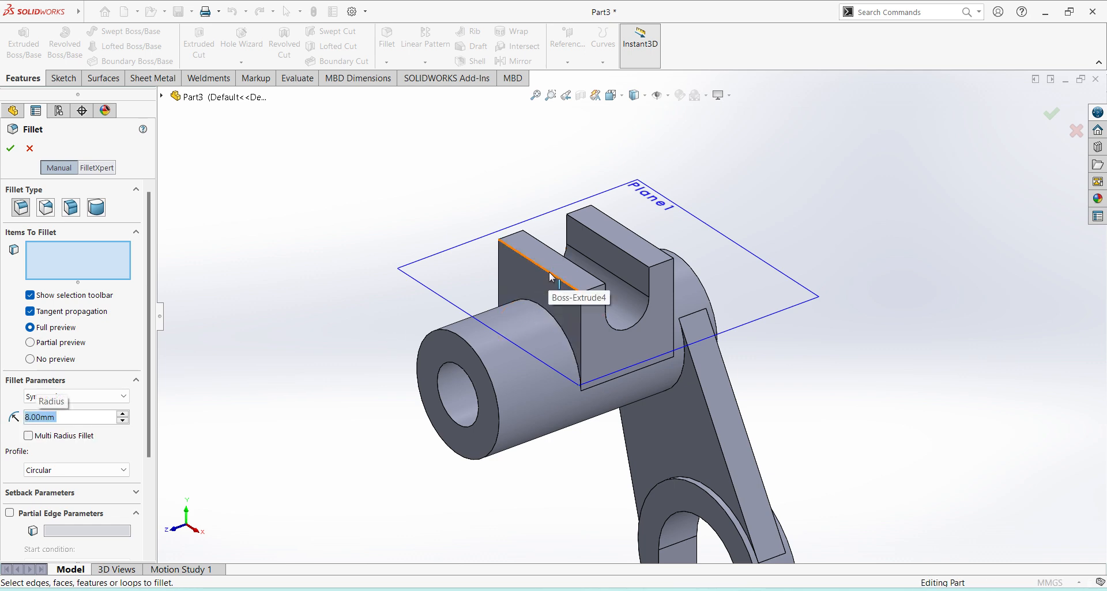
{"action": "left_click", "coordinate": [551, 279]}
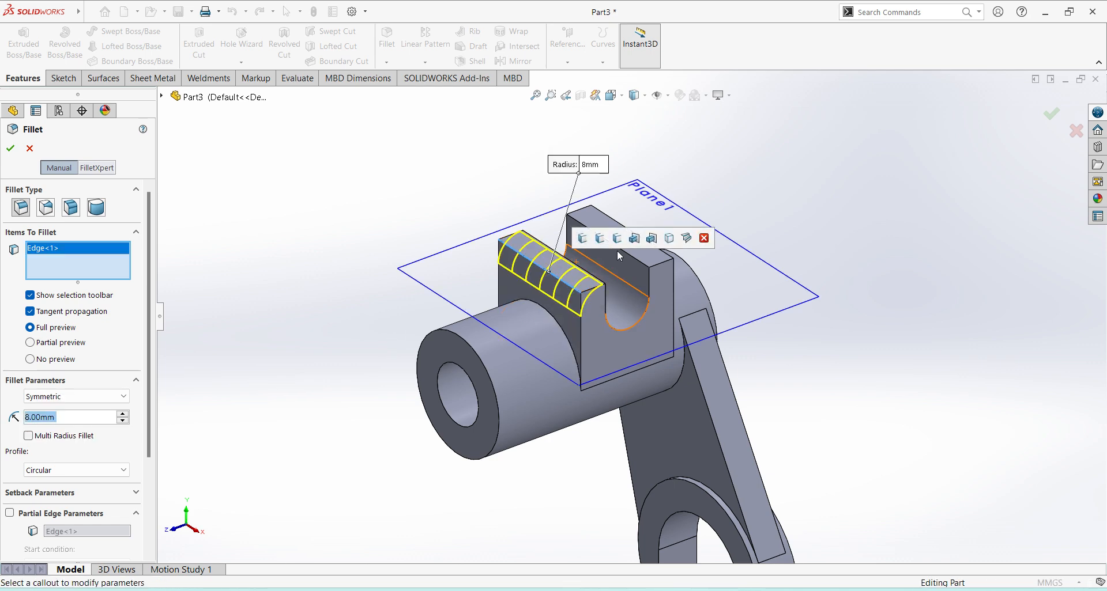
{"action": "left_click", "coordinate": [666, 255]}
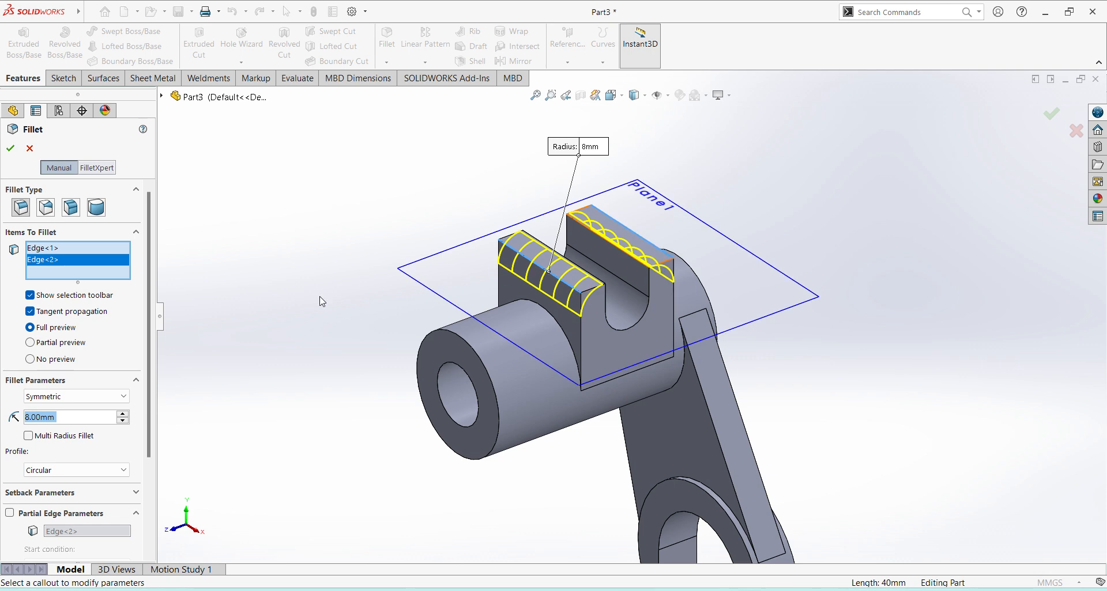
{"action": "middle_click_drag", "start_coordinate": [682, 349], "coordinate": [250, 316]}
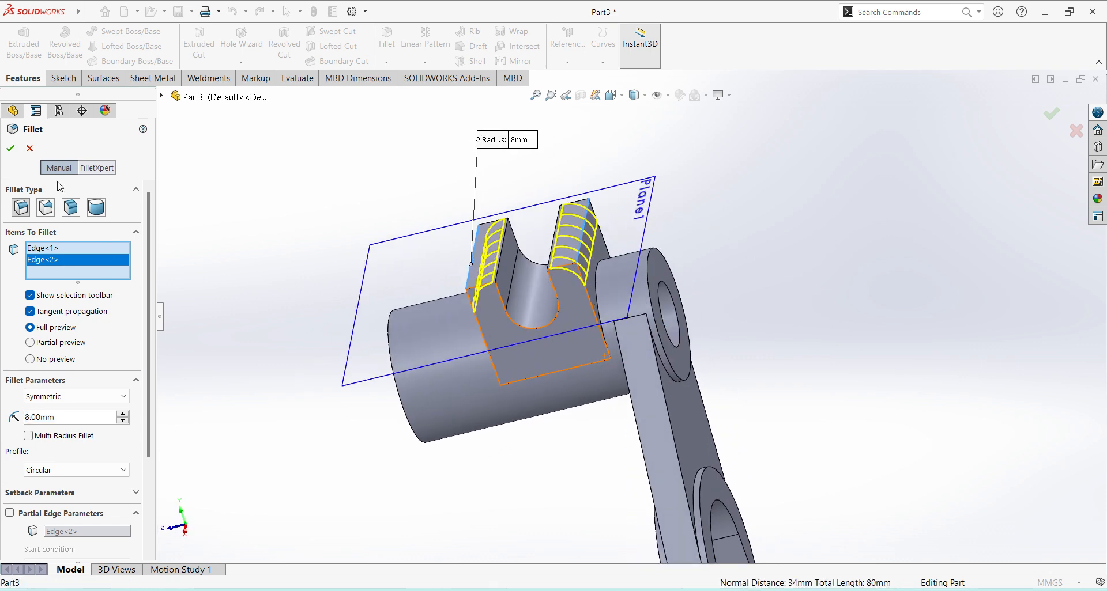
{"action": "left_click", "coordinate": [10, 151]}
Step: Compare the isometric view of the bracket with the SK 18.png reference drawing, checking for remaining features and dimensions
{"action": "middle_click_drag", "start_coordinate": [711, 317], "coordinate": [637, 139]}
{"action": "left_click", "coordinate": [612, 95]}
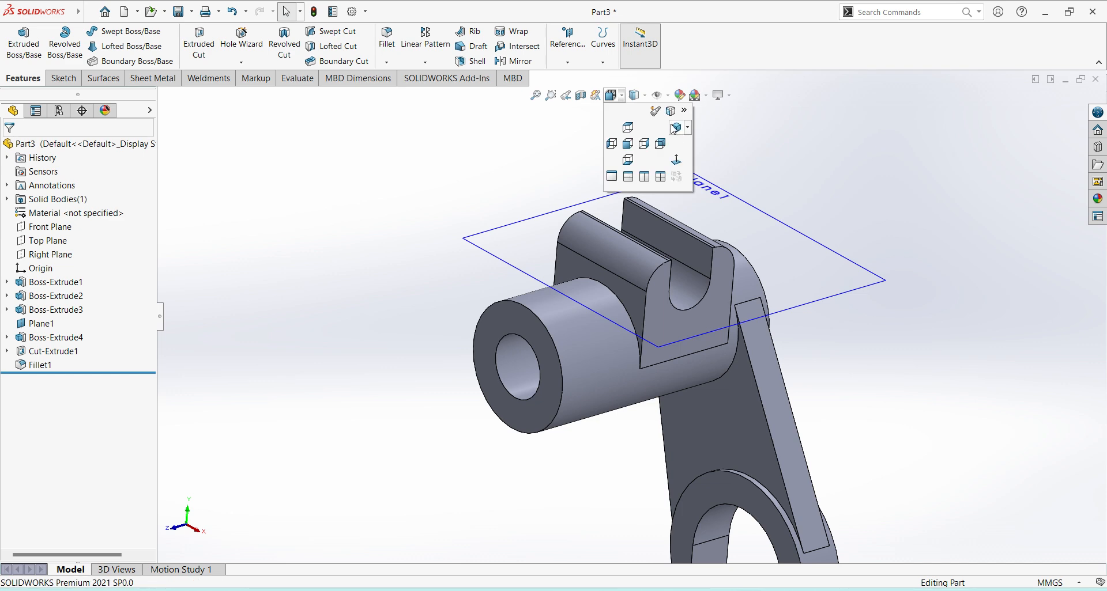
{"action": "left_click", "coordinate": [678, 128]}
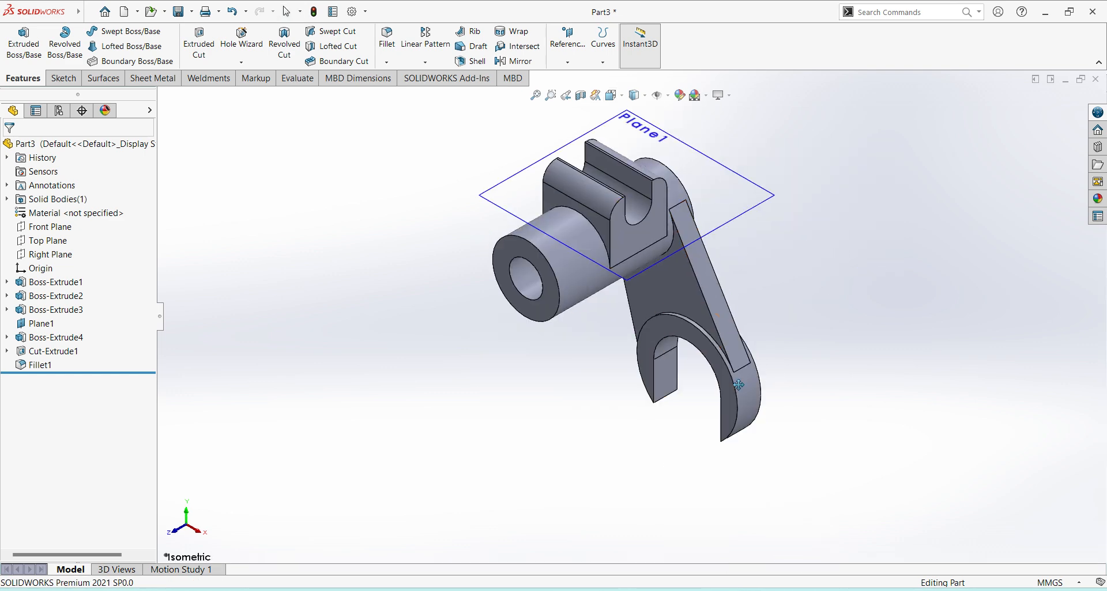
{"action": "middle_click_drag", "start_coordinate": [543, 432], "coordinate": [532, 436], "text": "ctrl"}
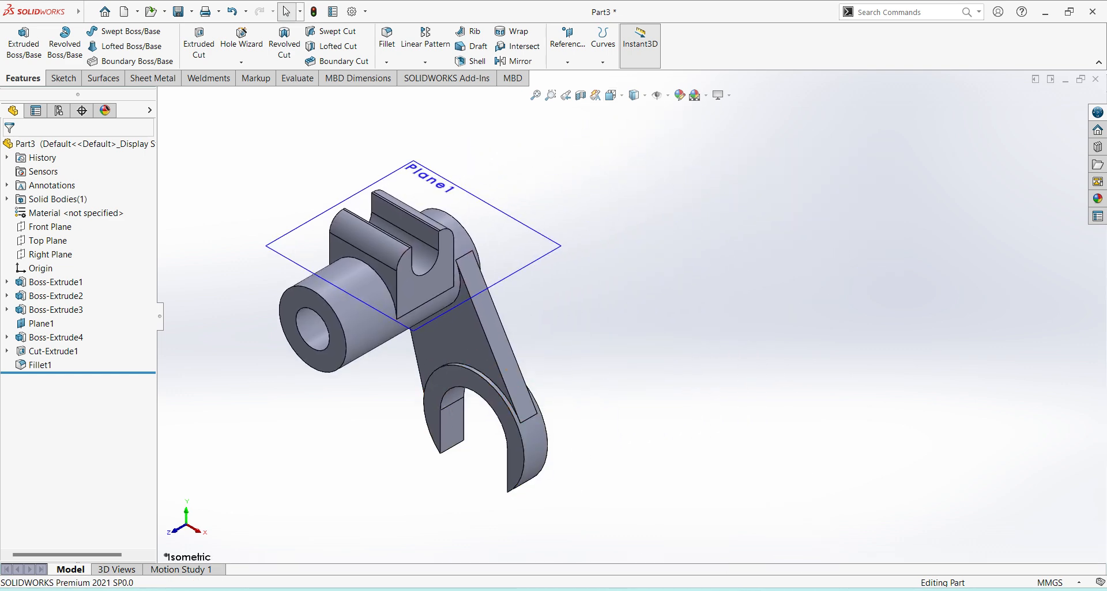
{"action": "key", "text": "alt+Tab"}
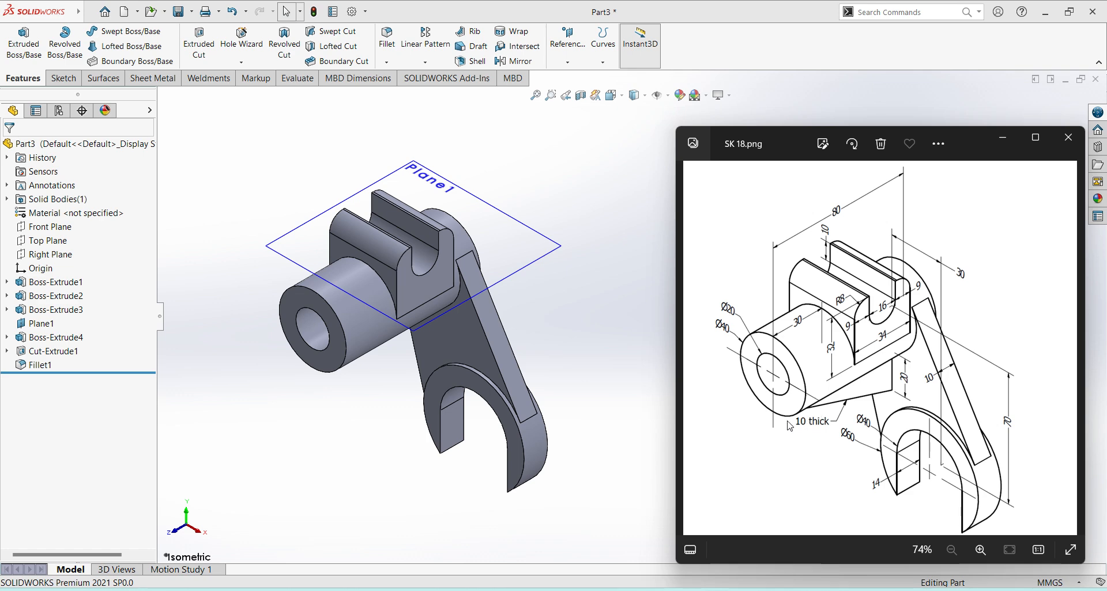
{"action": "left_click", "coordinate": [617, 343]}
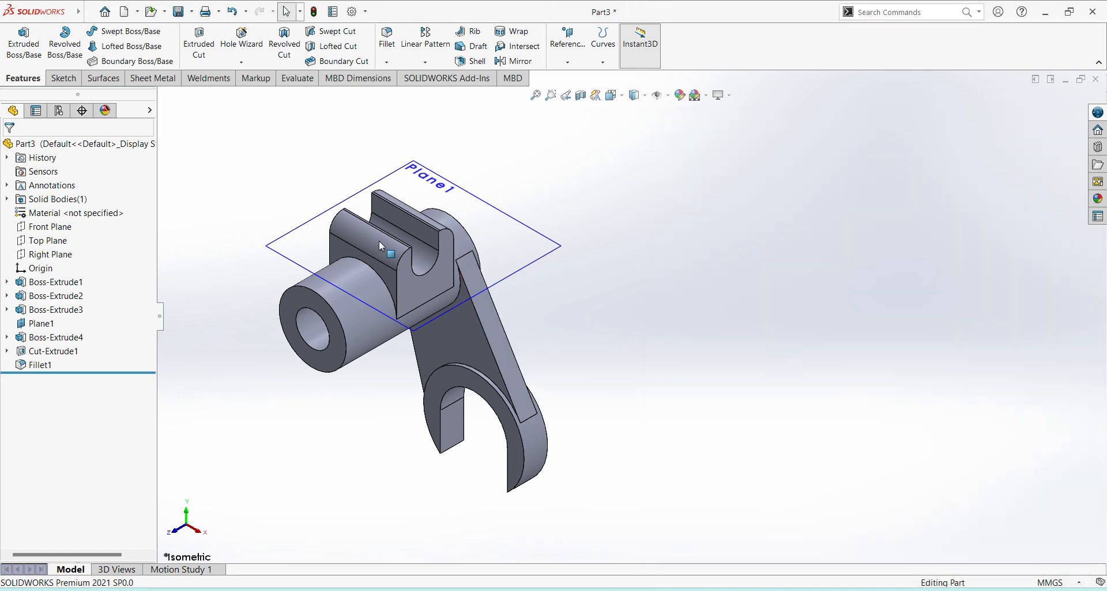
{"action": "scroll", "coordinate": [381, 243], "scroll_direction": "down", "scroll_amount": 2}
{"action": "scroll", "coordinate": [475, 363], "scroll_direction": "up", "scroll_amount": 2}
{"action": "scroll", "coordinate": [648, 353], "scroll_direction": "down", "scroll_amount": 2}
{"action": "scroll", "coordinate": [721, 393], "scroll_direction": "up", "scroll_amount": 2}
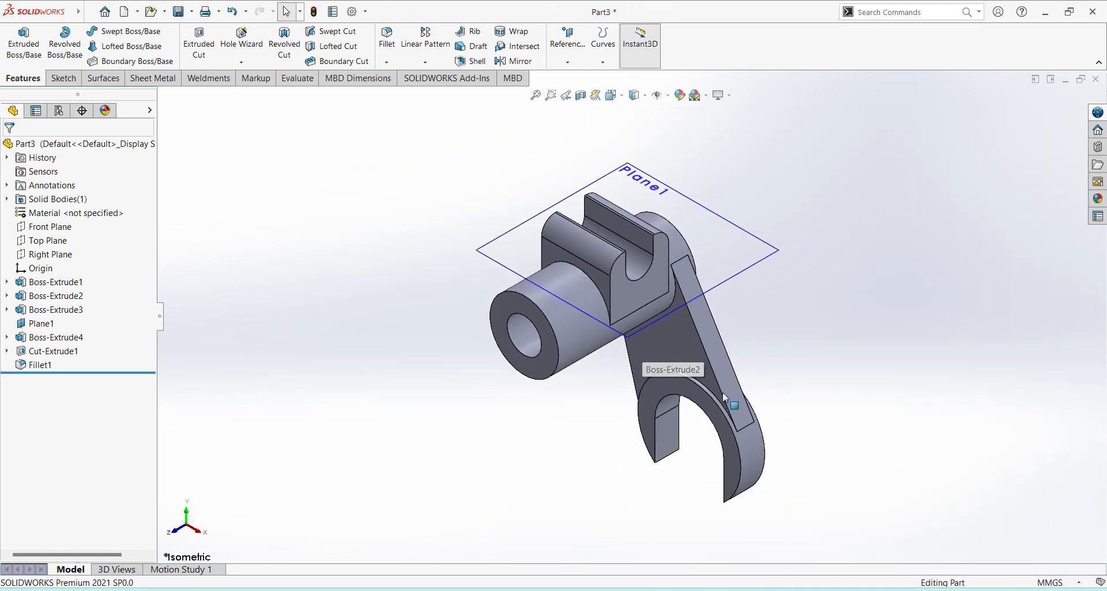
{"action": "scroll", "coordinate": [683, 384], "scroll_direction": "down", "scroll_amount": 2}
{"action": "scroll", "coordinate": [611, 276], "scroll_direction": "up", "scroll_amount": 2}
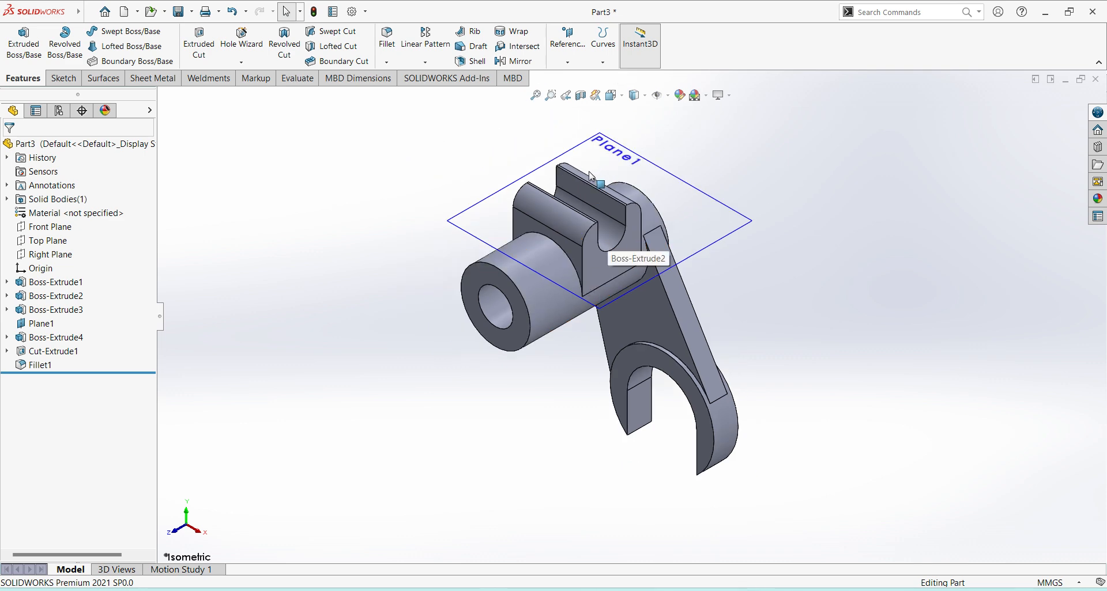
Step: Create a mid plane between the slotted block's two opposite end faces
{"action": "scroll", "coordinate": [633, 318], "scroll_direction": "down", "scroll_amount": 3}
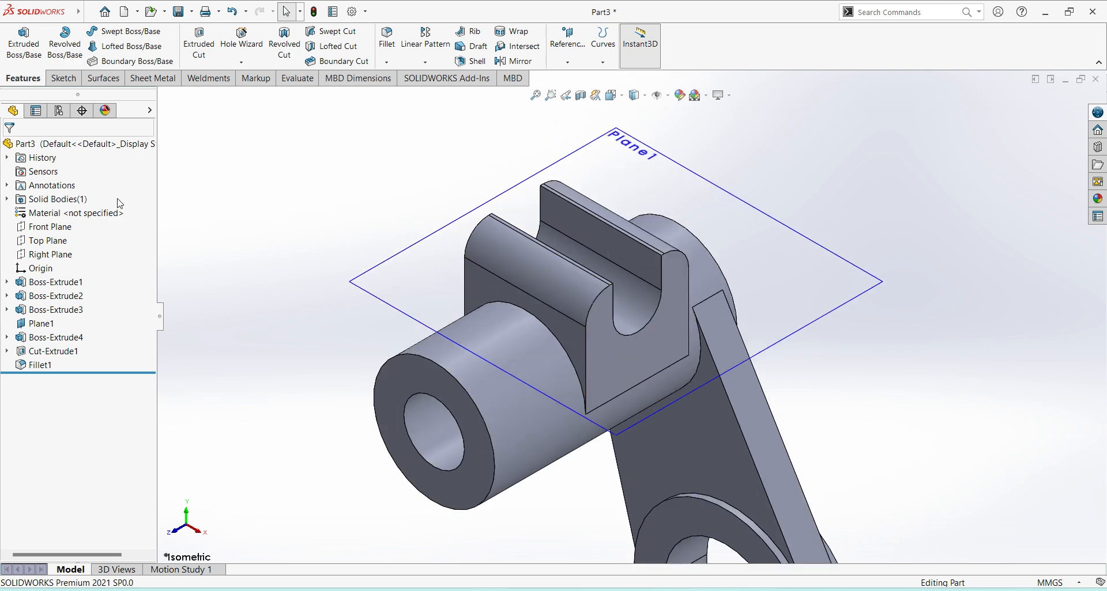
{"action": "left_click", "coordinate": [566, 62]}
{"action": "left_click", "coordinate": [576, 75]}
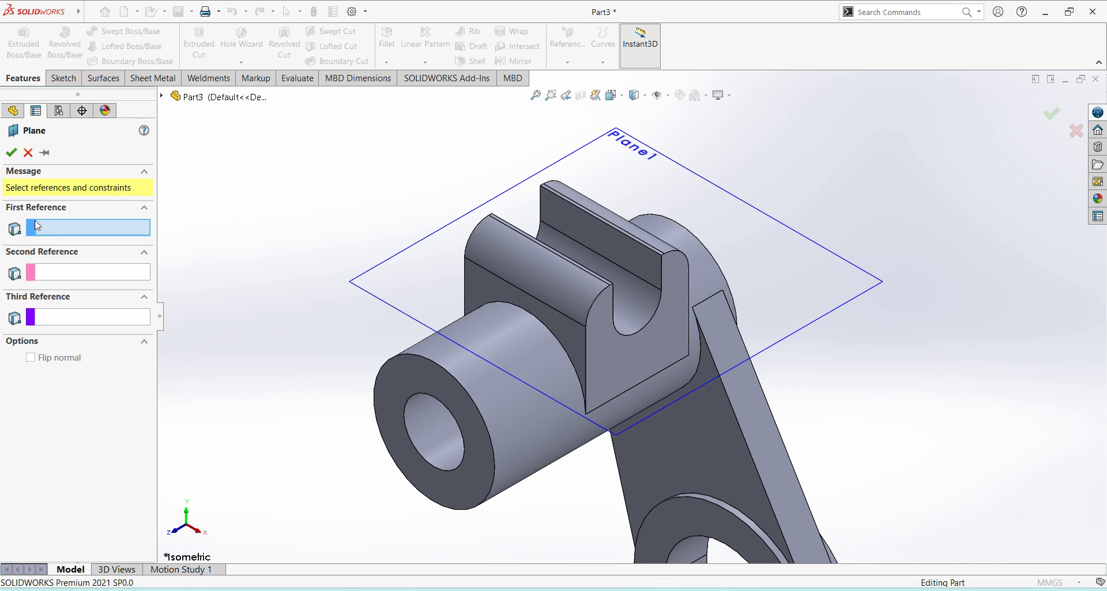
{"action": "left_click", "coordinate": [637, 355]}
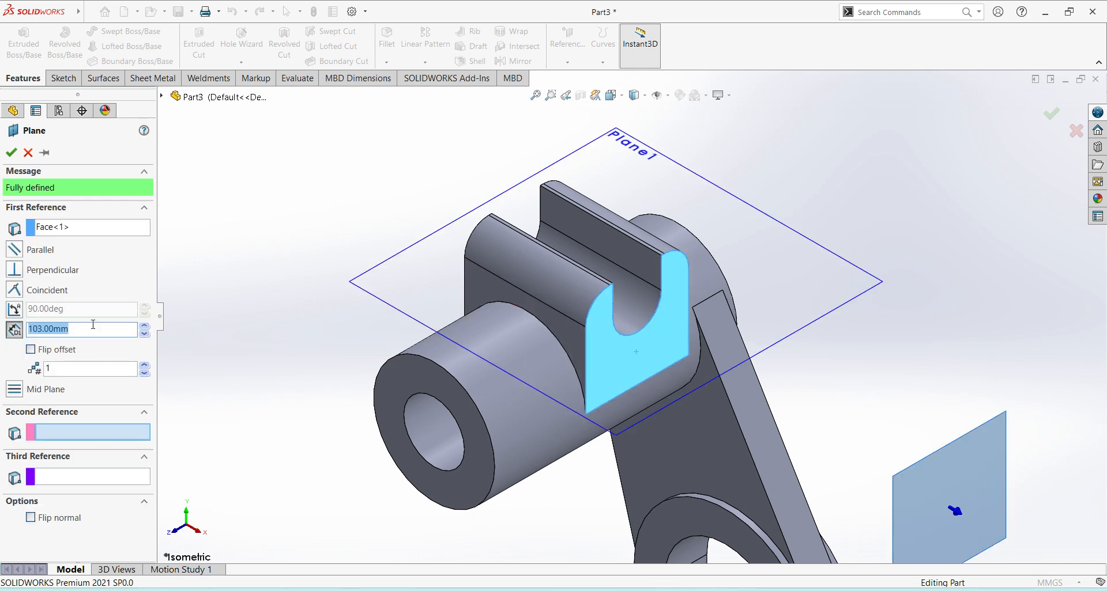
{"action": "left_click", "coordinate": [14, 389]}
{"action": "middle_click_drag", "start_coordinate": [392, 358], "coordinate": [362, 297]}
{"action": "left_click", "coordinate": [360, 280]}
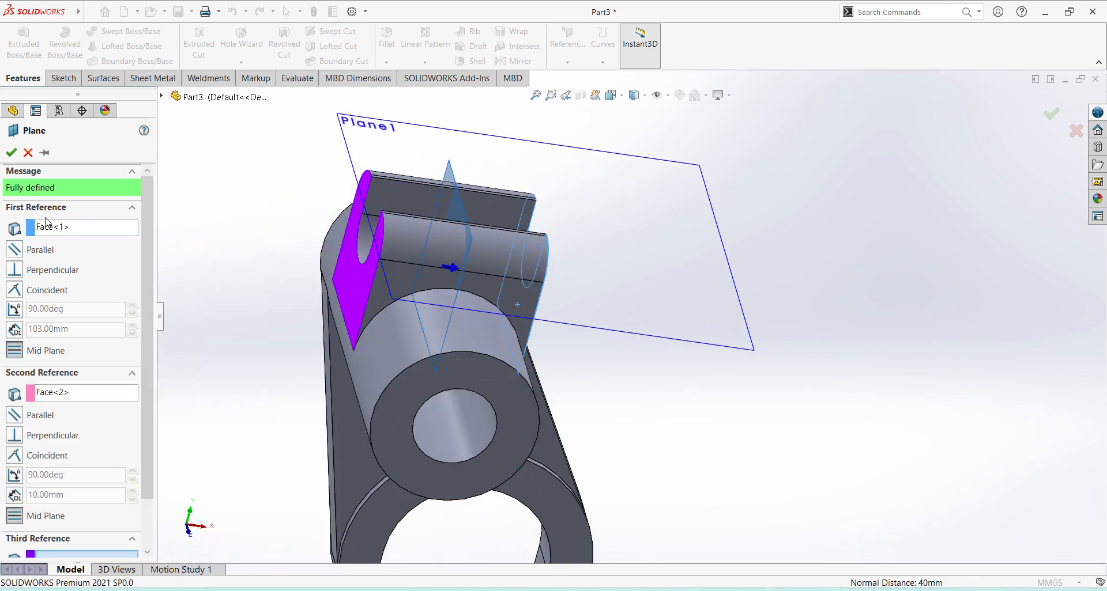
{"action": "left_click", "coordinate": [12, 153]}
Step: On the block's new mid plane, sketch a sloping line about 57 mm long from the cylinder's underside to the arm's inner edge
{"action": "middle_click_drag", "start_coordinate": [837, 366], "coordinate": [788, 346]}
{"action": "left_click", "coordinate": [788, 346]}
{"action": "scroll", "coordinate": [788, 346], "scroll_direction": "up", "scroll_amount": 3}
{"action": "scroll", "coordinate": [354, 258], "scroll_direction": "down", "scroll_amount": 3}
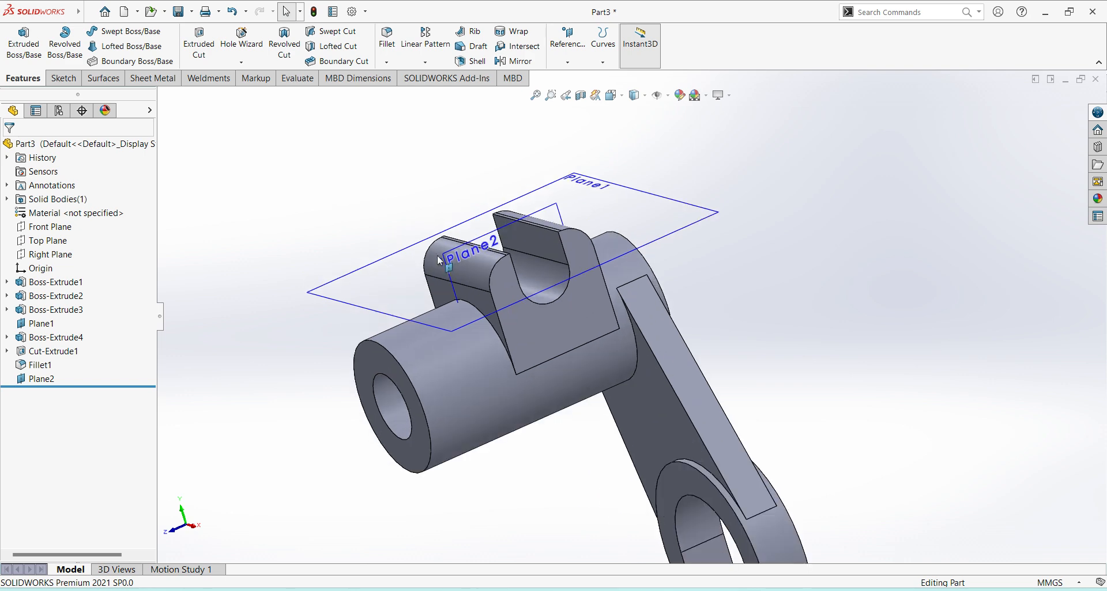
{"action": "left_click", "coordinate": [451, 256]}
{"action": "left_click", "coordinate": [497, 219]}
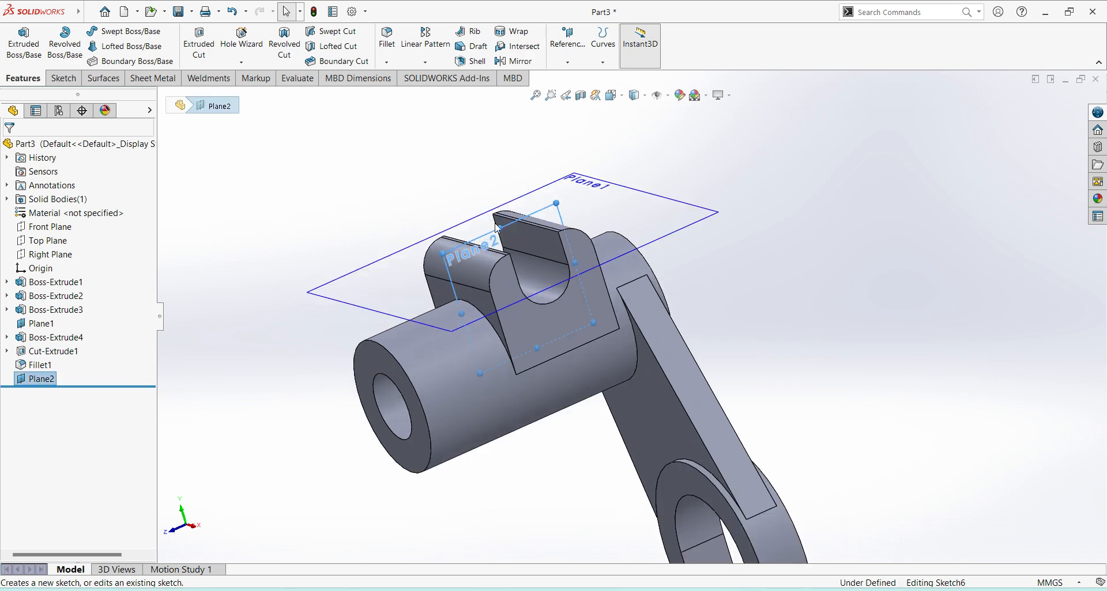
{"action": "left_click", "coordinate": [60, 396]}
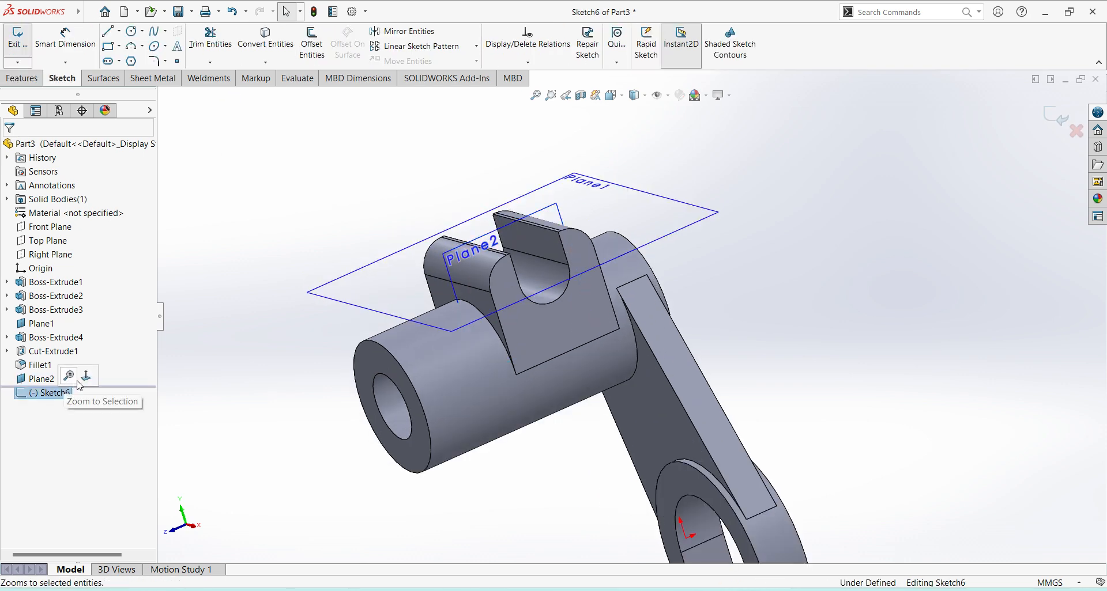
{"action": "left_click", "coordinate": [84, 384]}
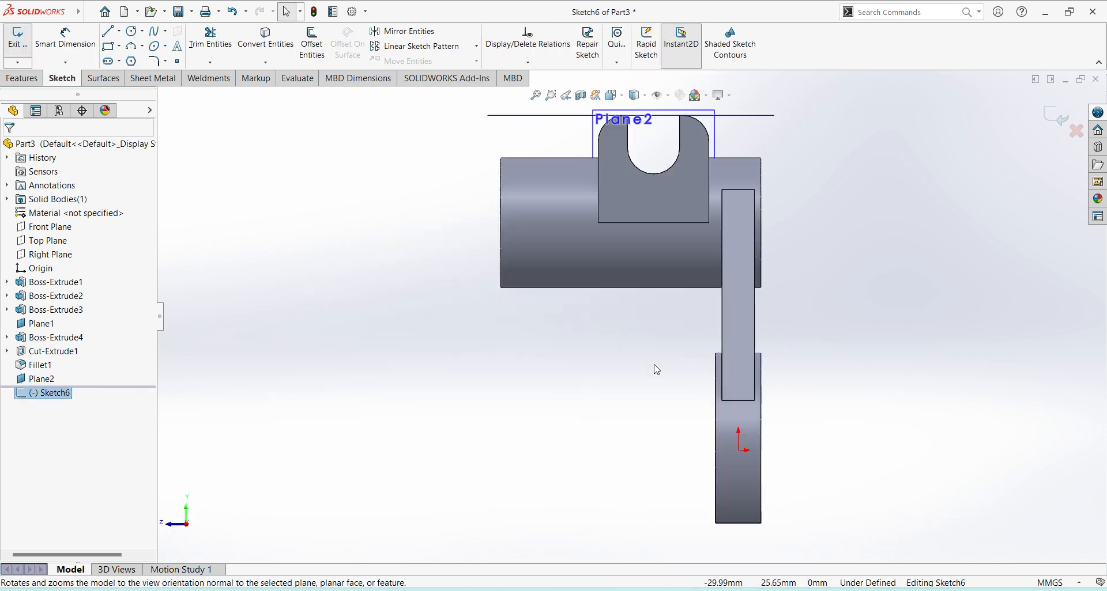
{"action": "left_click", "coordinate": [107, 32]}
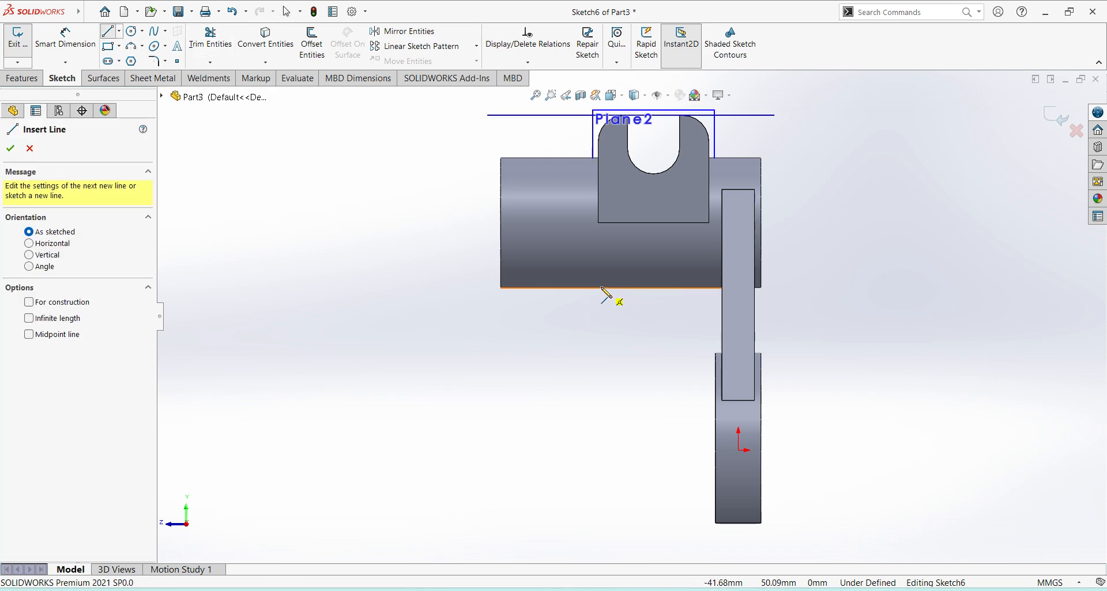
{"action": "left_click", "coordinate": [547, 289]}
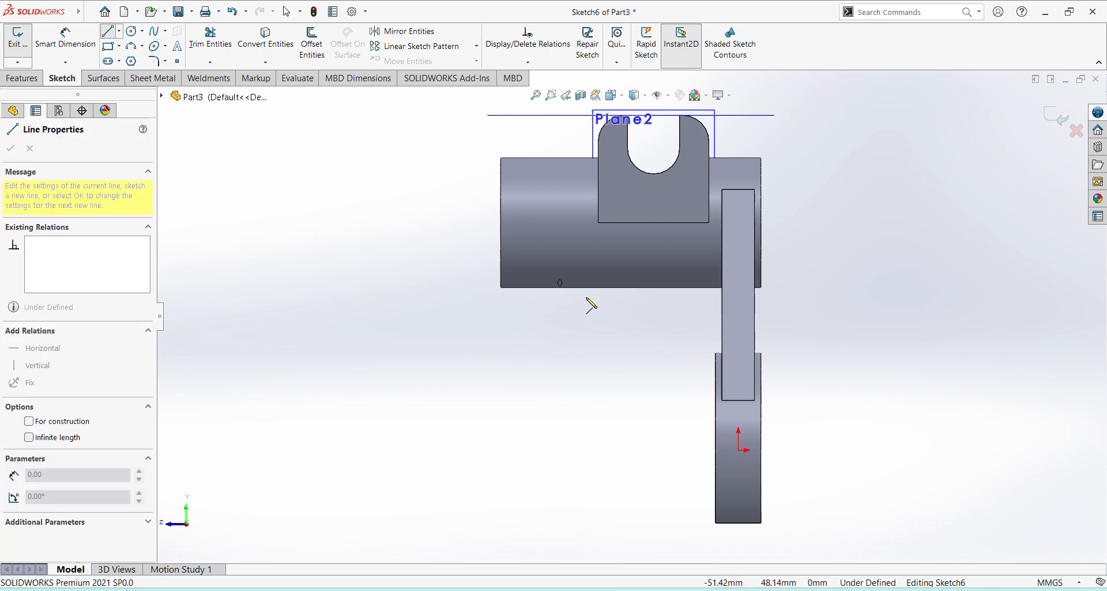
{"action": "left_click", "coordinate": [724, 344]}
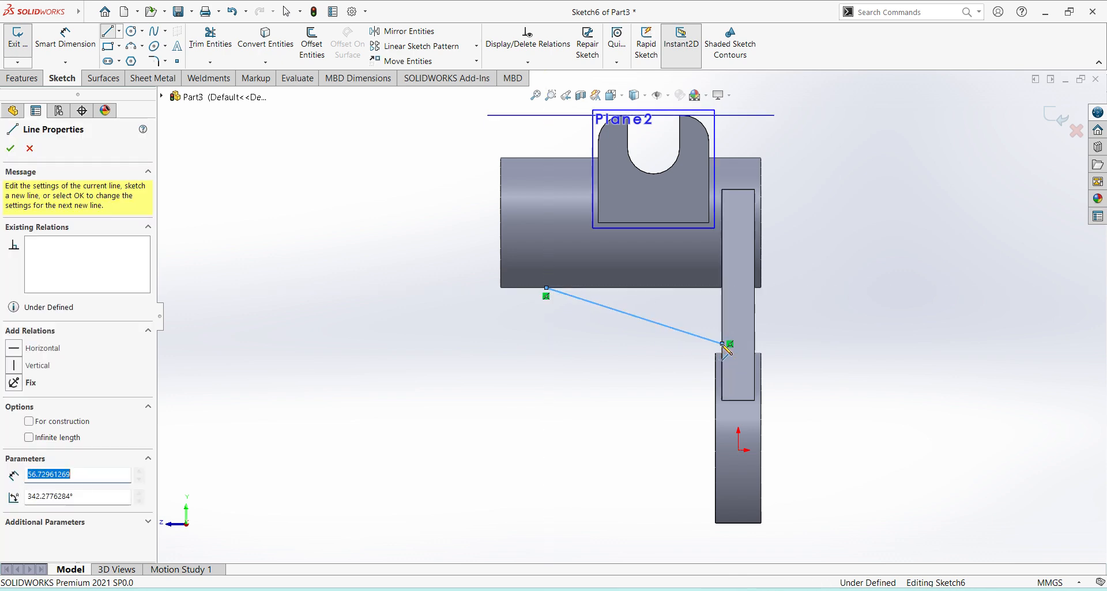
Step: Dimension the vertical distance from the cylinder's underside at the arm to the line's lower endpoint as 20 mm
{"action": "left_click", "coordinate": [66, 35]}
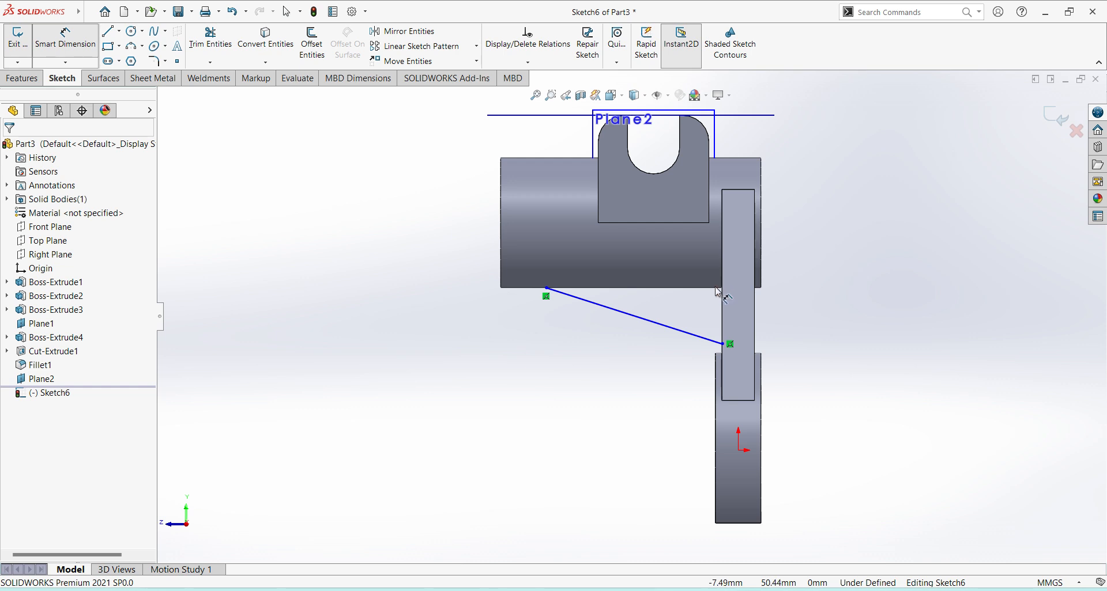
{"action": "left_click", "coordinate": [723, 344]}
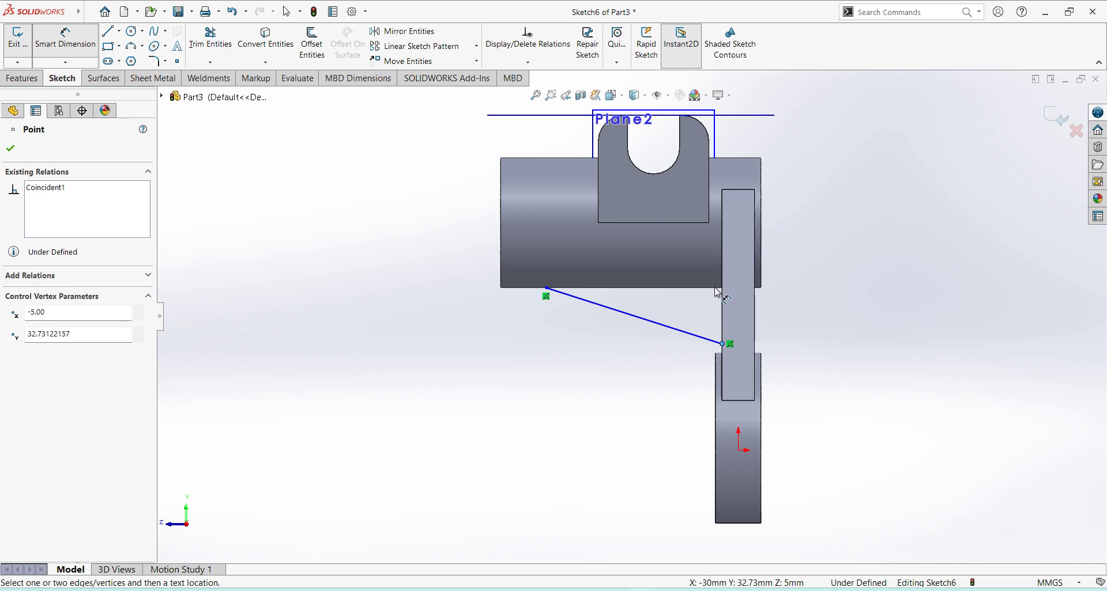
{"action": "mouse_move", "coordinate": [607, 361]}
{"action": "middle_mouse_down"}
{"action": "mouse_move", "coordinate": [673, 346]}
{"action": "mouse_move", "coordinate": [711, 294]}
{"action": "middle_mouse_up"}
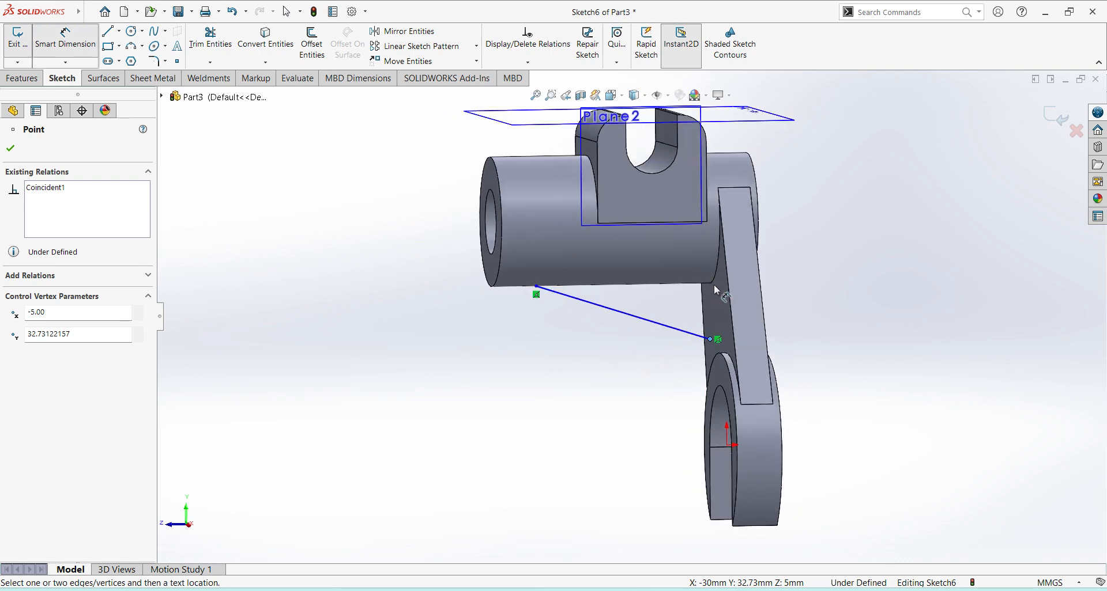
{"action": "left_click", "coordinate": [710, 284]}
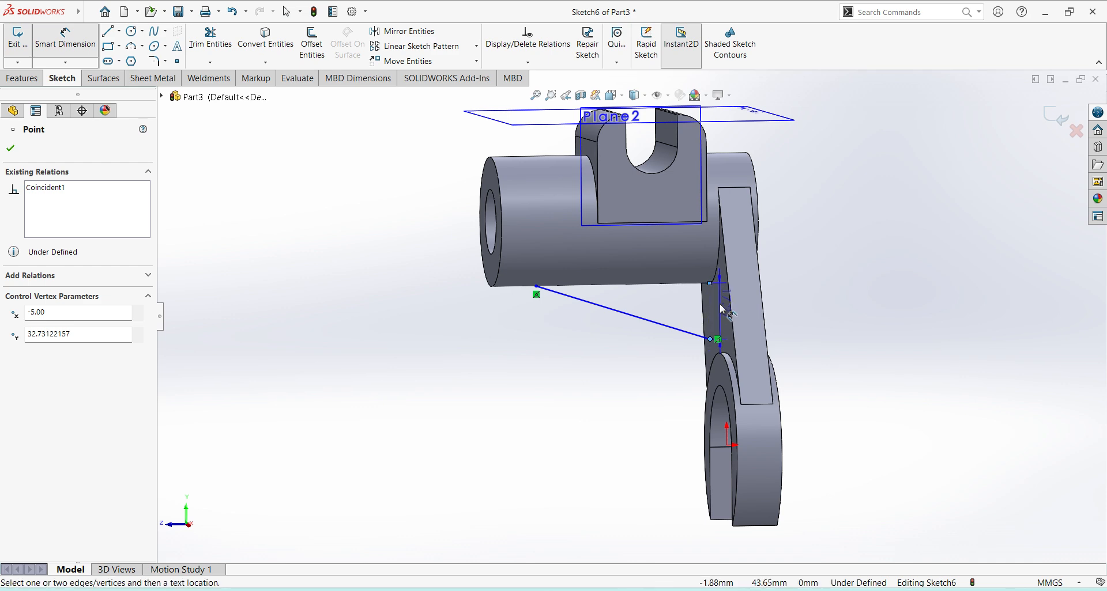
{"action": "left_click", "coordinate": [787, 316]}
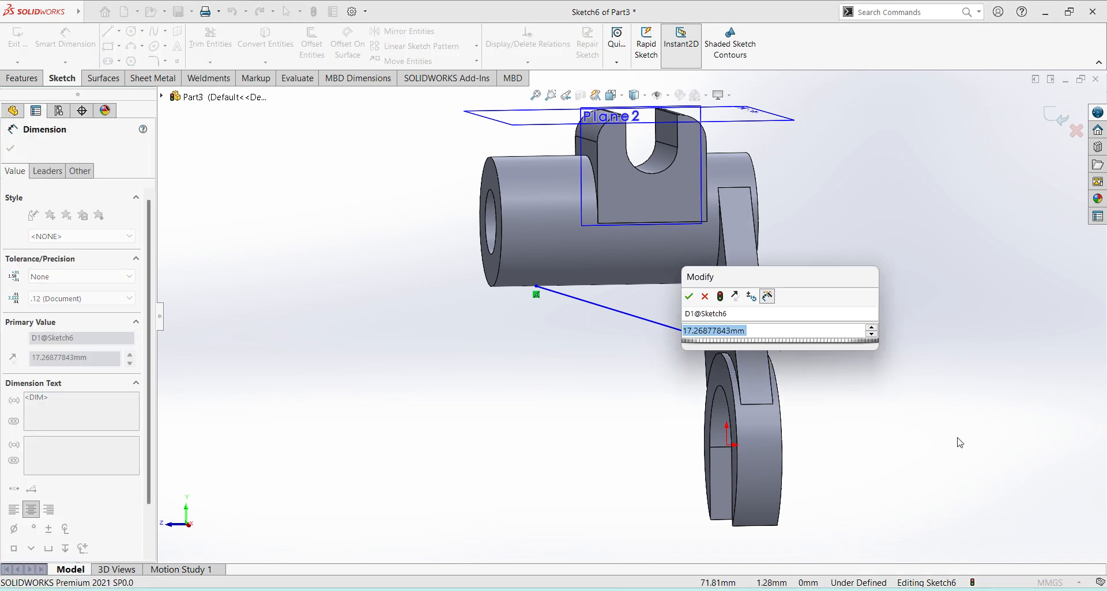
{"action": "type", "text": "20"}
{"action": "key", "text": "Return"}
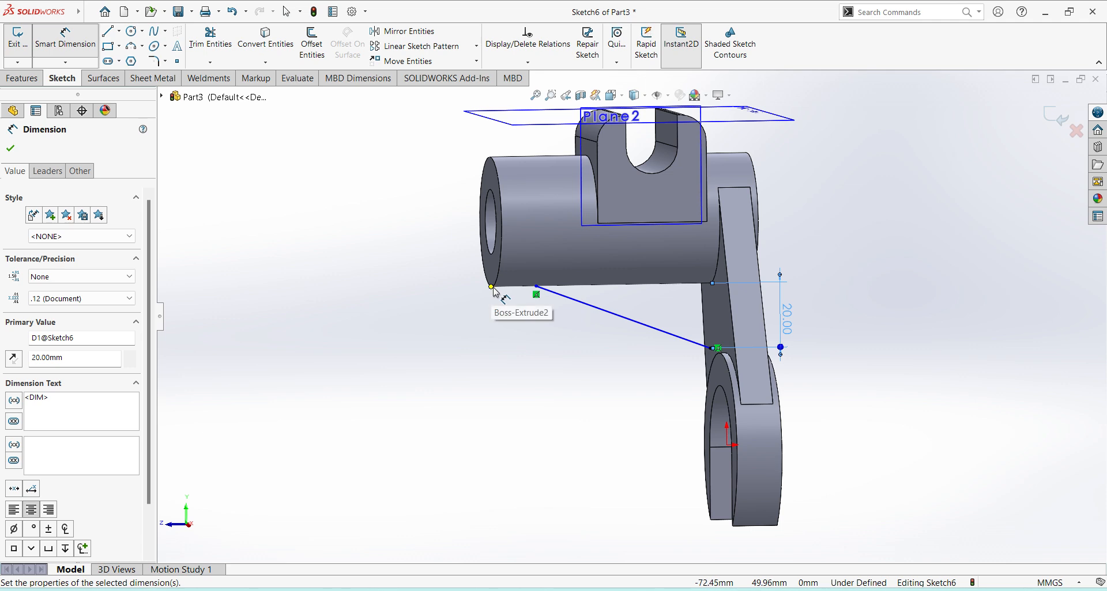
Step: Dimension the line's upper endpoint 10 mm from the cylinder's free end, and exit the sketch
{"action": "left_click", "coordinate": [491, 287]}
{"action": "left_click", "coordinate": [536, 286]}
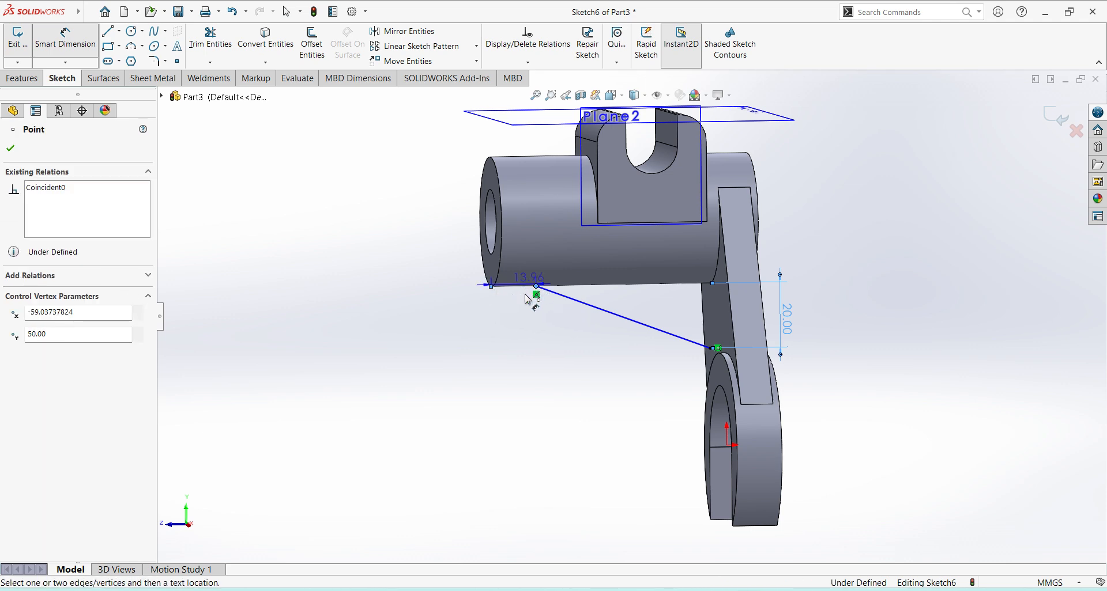
{"action": "left_click", "coordinate": [526, 323]}
{"action": "type", "text": "10"}
{"action": "key", "text": "Return"}
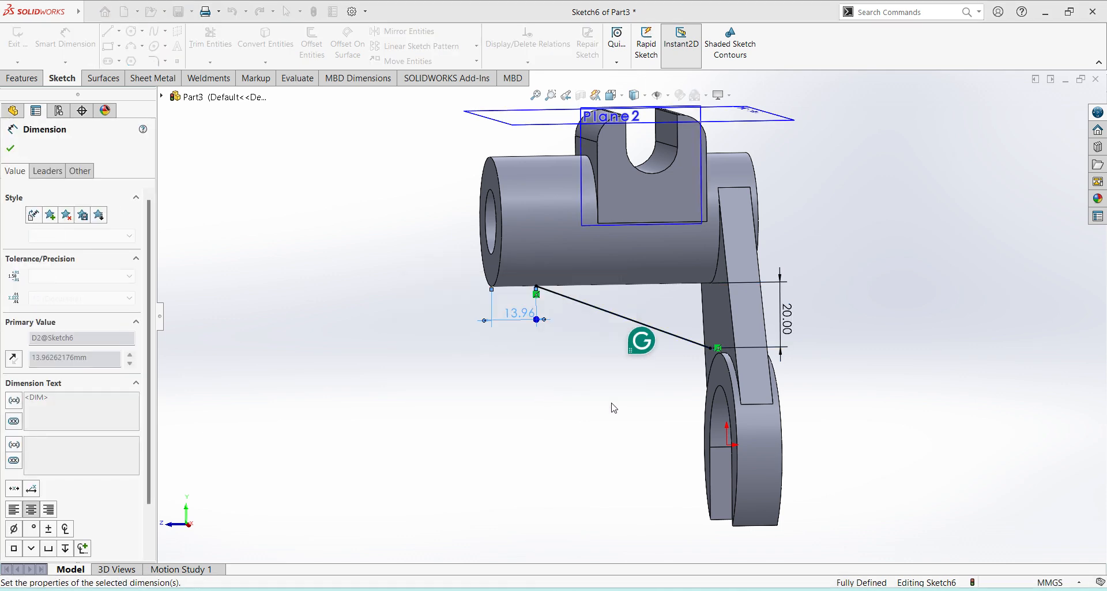
{"action": "left_click", "coordinate": [1065, 124]}
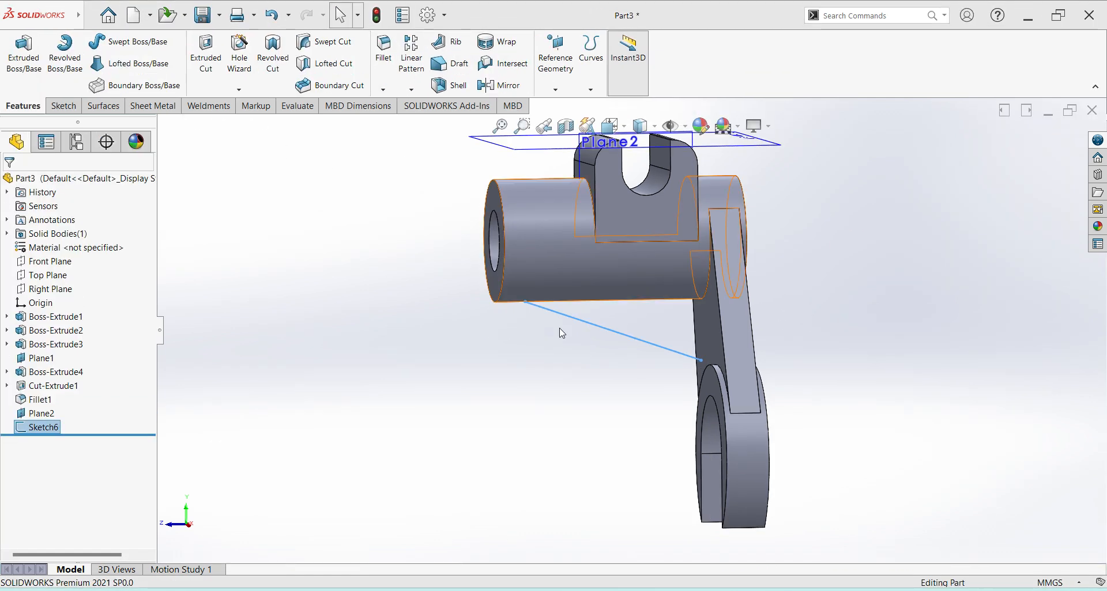
Step: Create a 10 mm thick rib on both sides of the sketched line, flipping the material side toward the cylinder and arm
{"action": "left_click", "coordinate": [439, 41]}
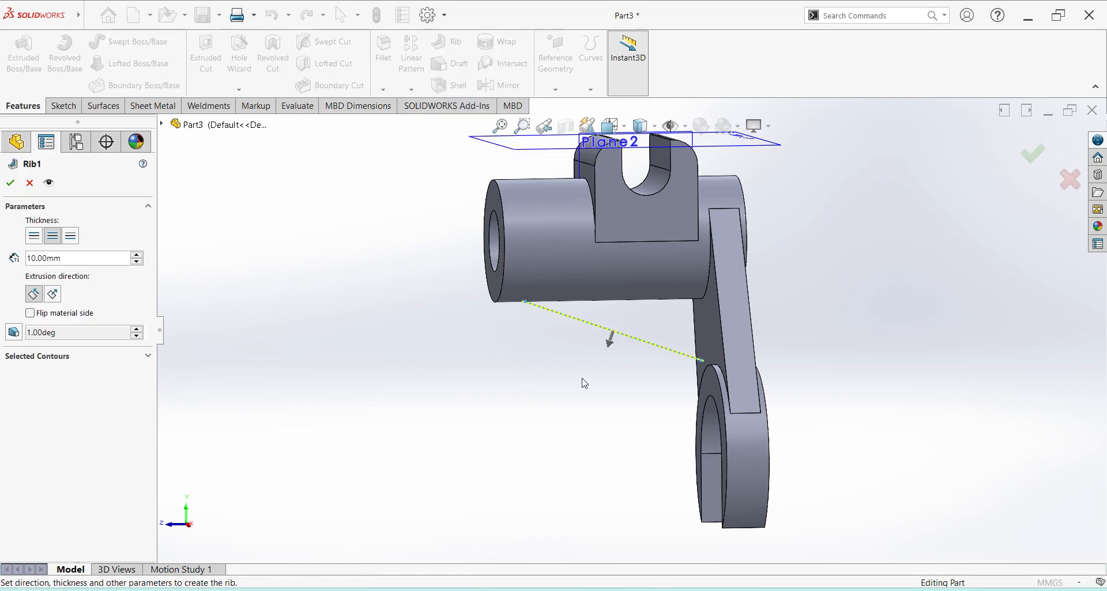
{"action": "middle_click_drag", "start_coordinate": [576, 412], "coordinate": [598, 402]}
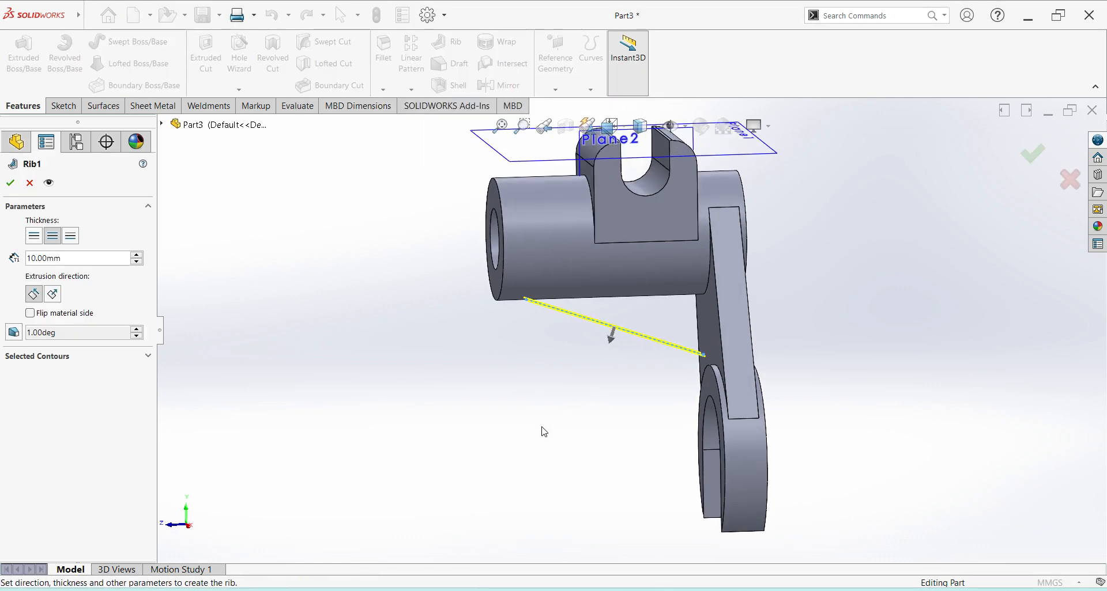
{"action": "left_click", "coordinate": [612, 345]}
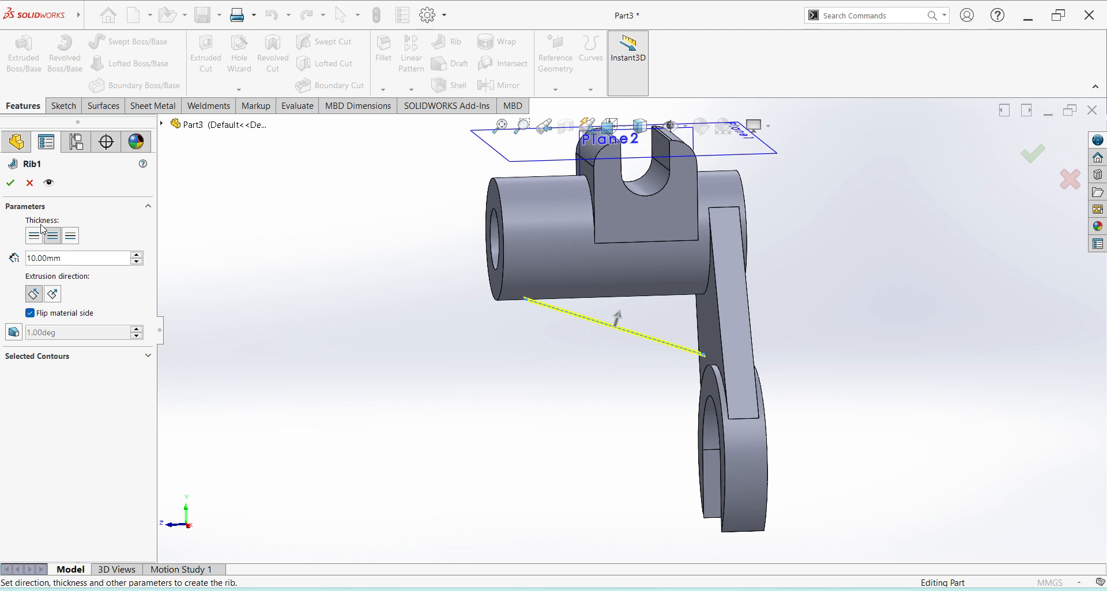
{"action": "left_click", "coordinate": [10, 183]}
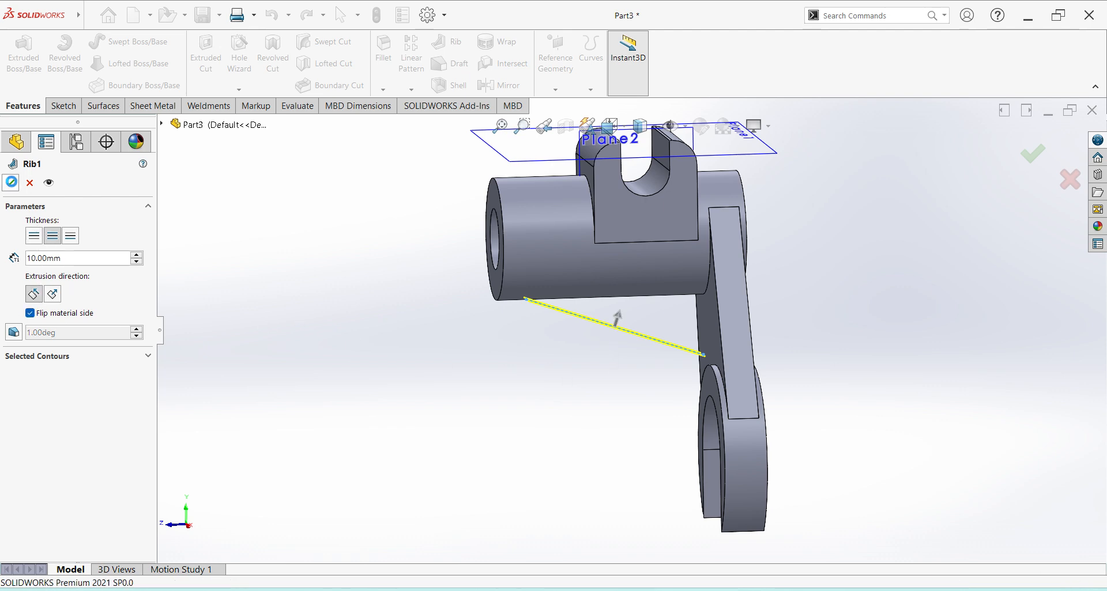
{"action": "left_click", "coordinate": [527, 398]}
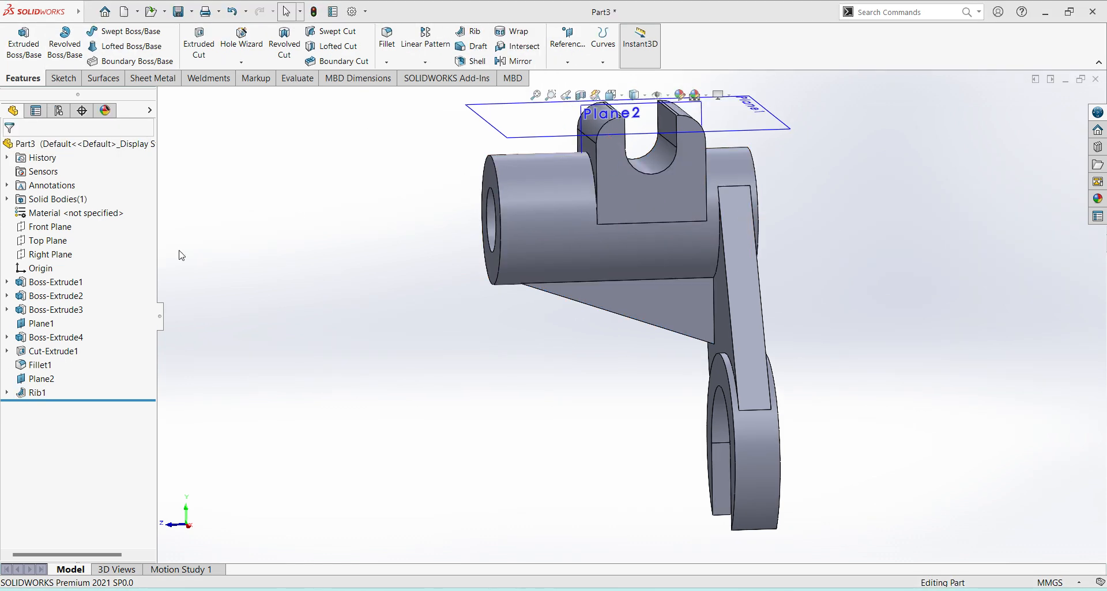
Step: Hide the two reference planes, Plane1 and Plane2
{"action": "left_click", "coordinate": [51, 380]}
{"action": "left_click", "coordinate": [50, 325], "text": "ctrl"}
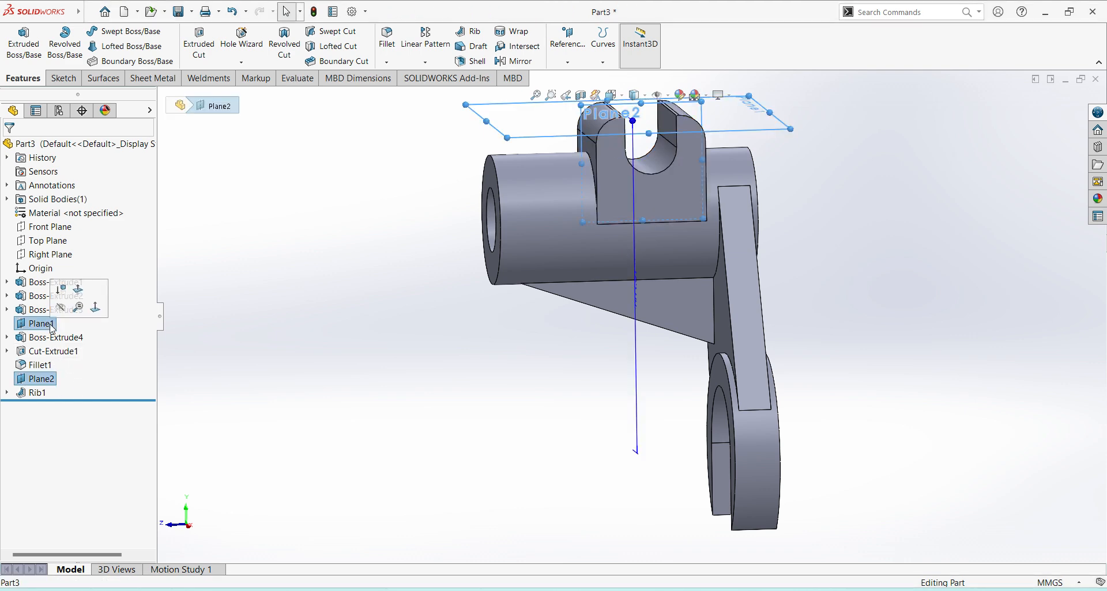
{"action": "left_click", "coordinate": [61, 308]}
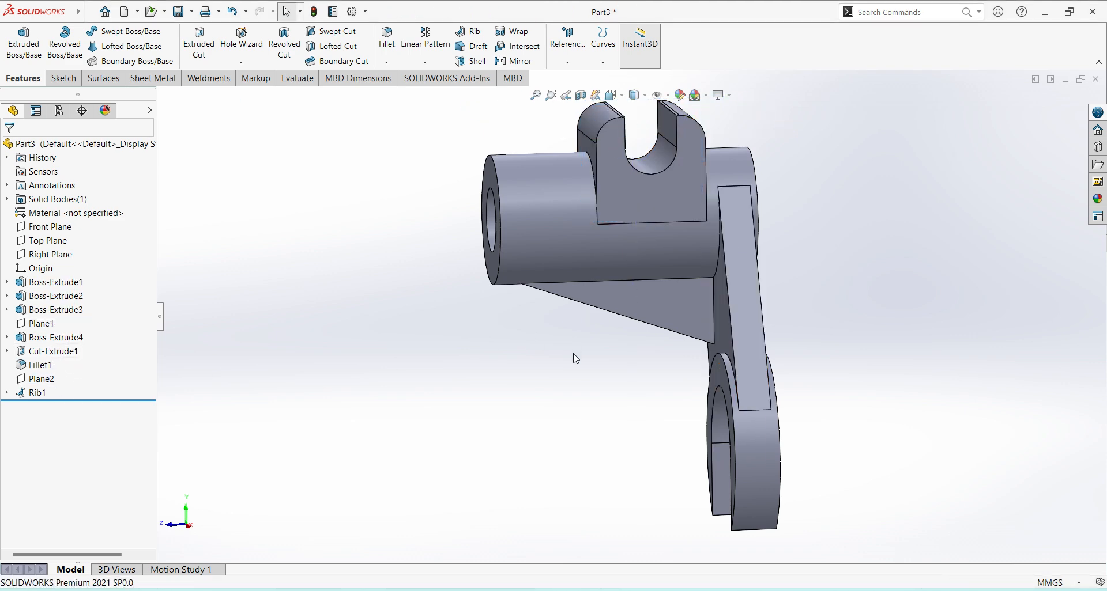
Step: Compare the ribbed bracket in isometric view with the SK 18.png reference drawing, checking that all features are modelled
{"action": "middle_click_drag", "start_coordinate": [575, 359], "coordinate": [638, 247]}
{"action": "left_click", "coordinate": [621, 96]}
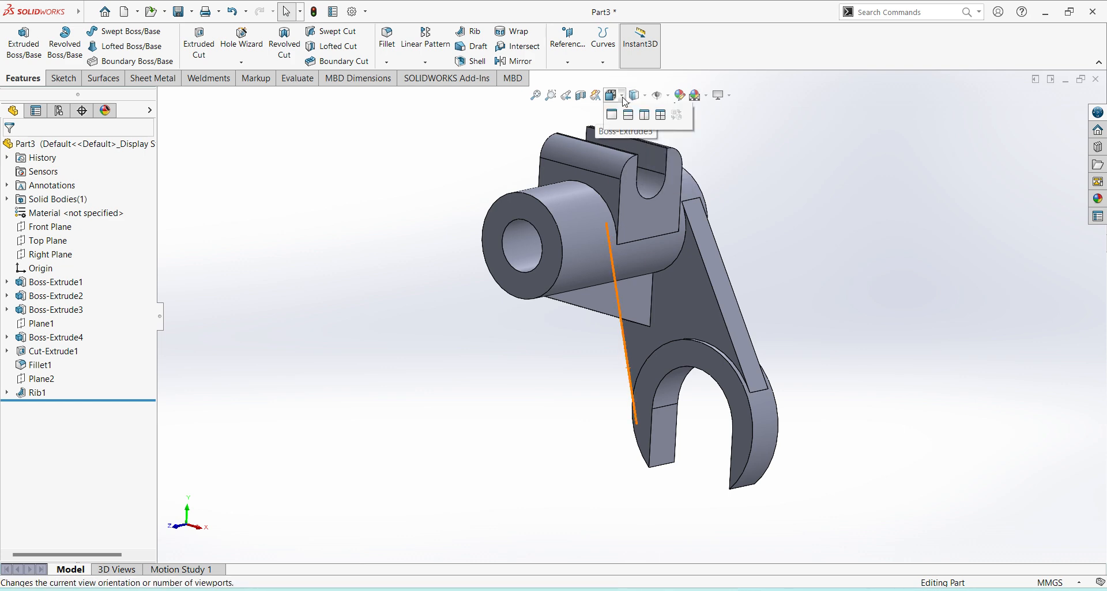
{"action": "left_click", "coordinate": [674, 132]}
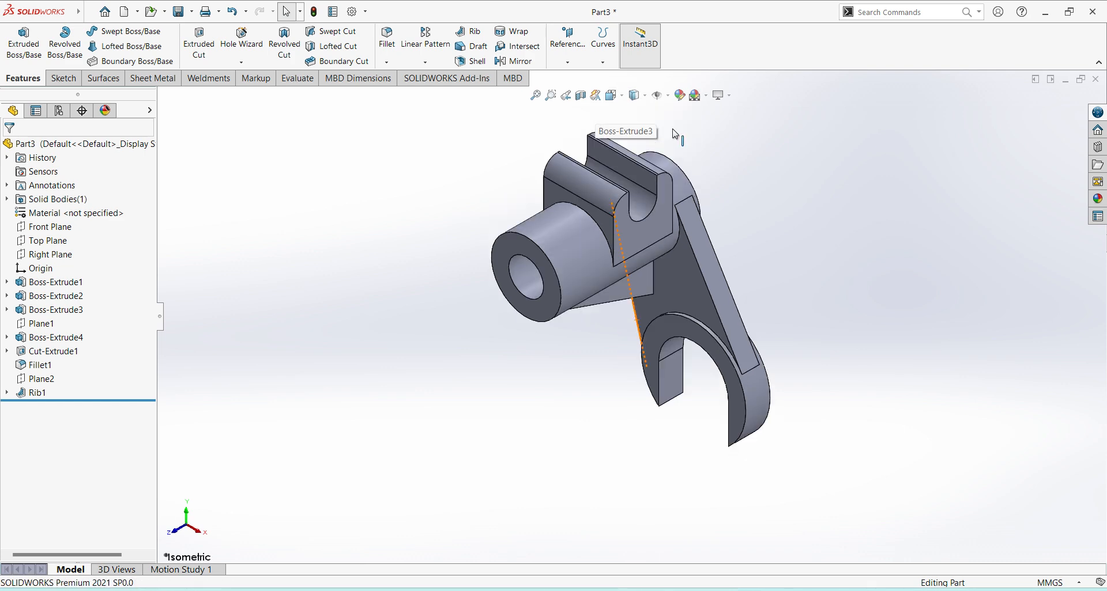
{"action": "middle_click_drag", "start_coordinate": [817, 360], "coordinate": [577, 404], "text": "ctrl"}
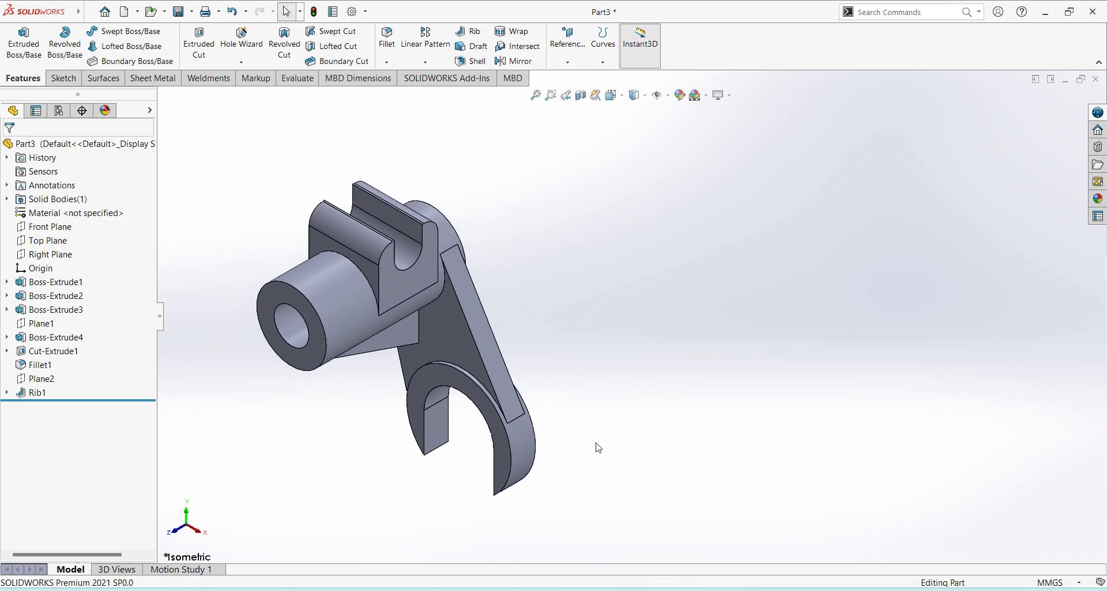
{"action": "key", "text": "alt+Tab"}
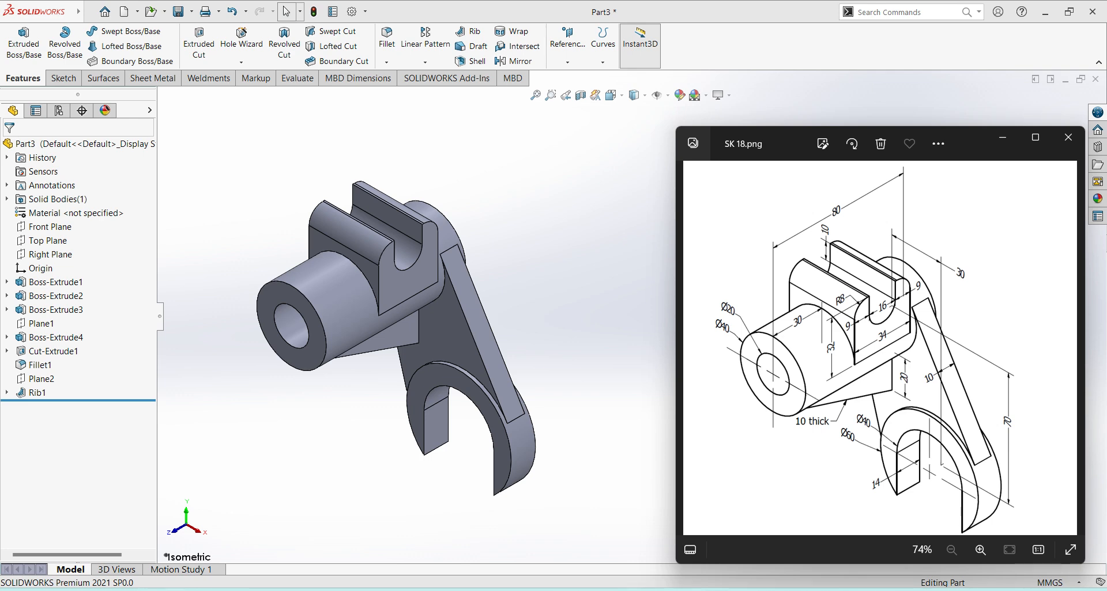
{"action": "left_click", "coordinate": [515, 254]}
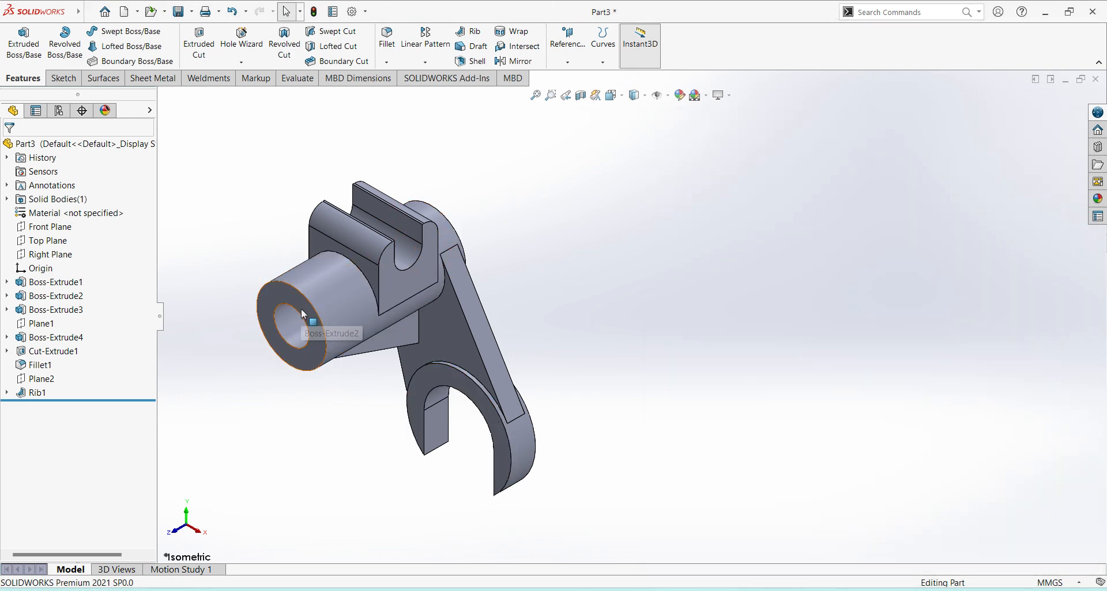
Step: Chamfer the outer and bore edges of the cylinder's free end and the bore edge at its opposite end, 1 mm at 45 degrees
{"action": "left_click", "coordinate": [386, 62]}
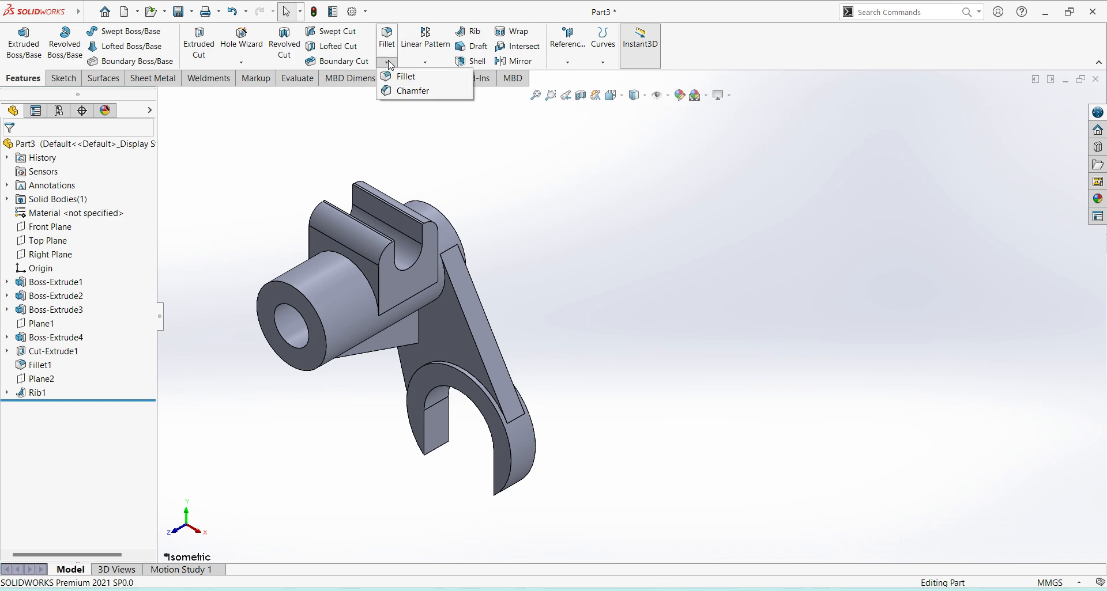
{"action": "left_click", "coordinate": [403, 92]}
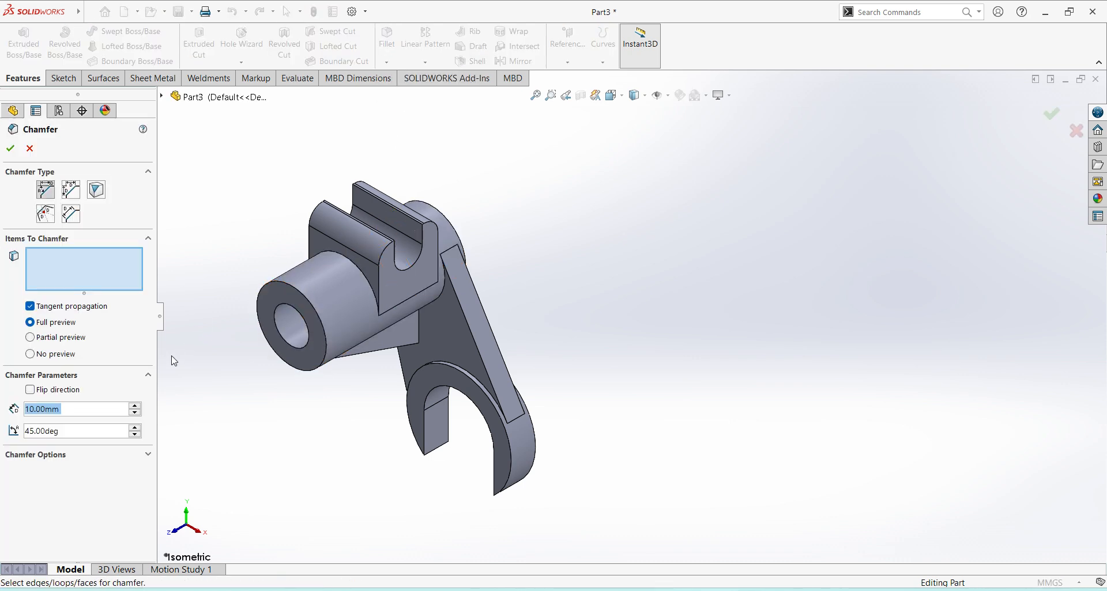
{"action": "type", "text": "1"}
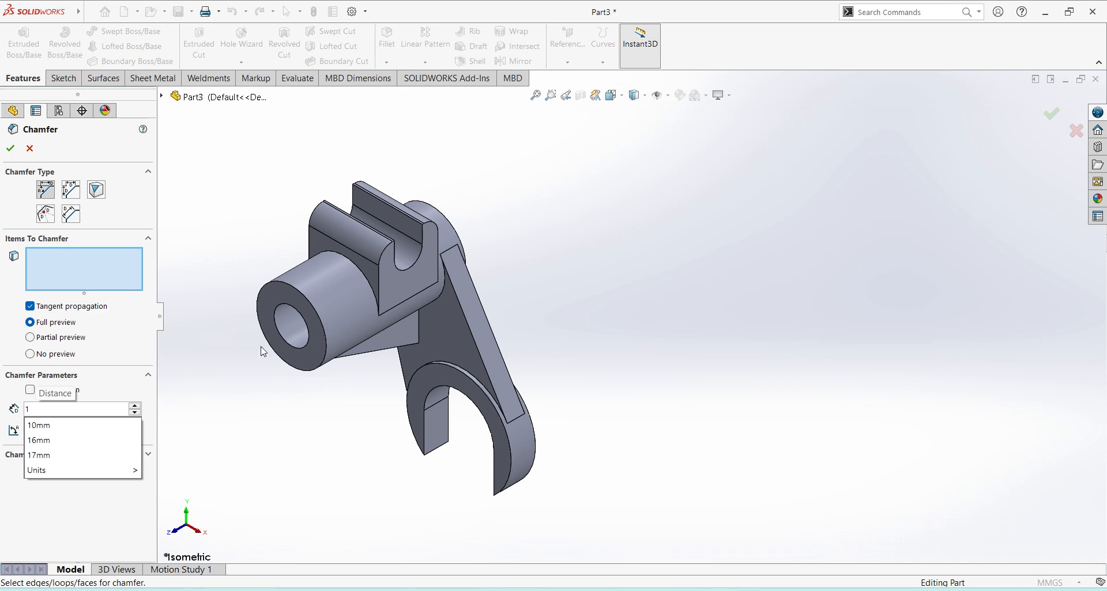
{"action": "key", "text": "Return"}
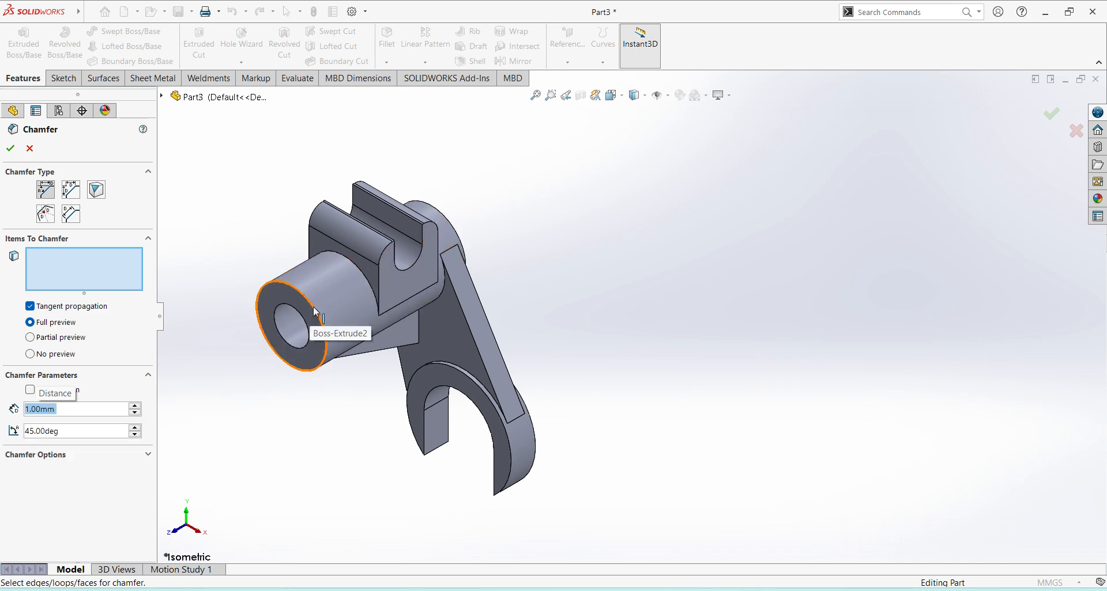
{"action": "left_click", "coordinate": [316, 312]}
{"action": "left_click", "coordinate": [302, 316]}
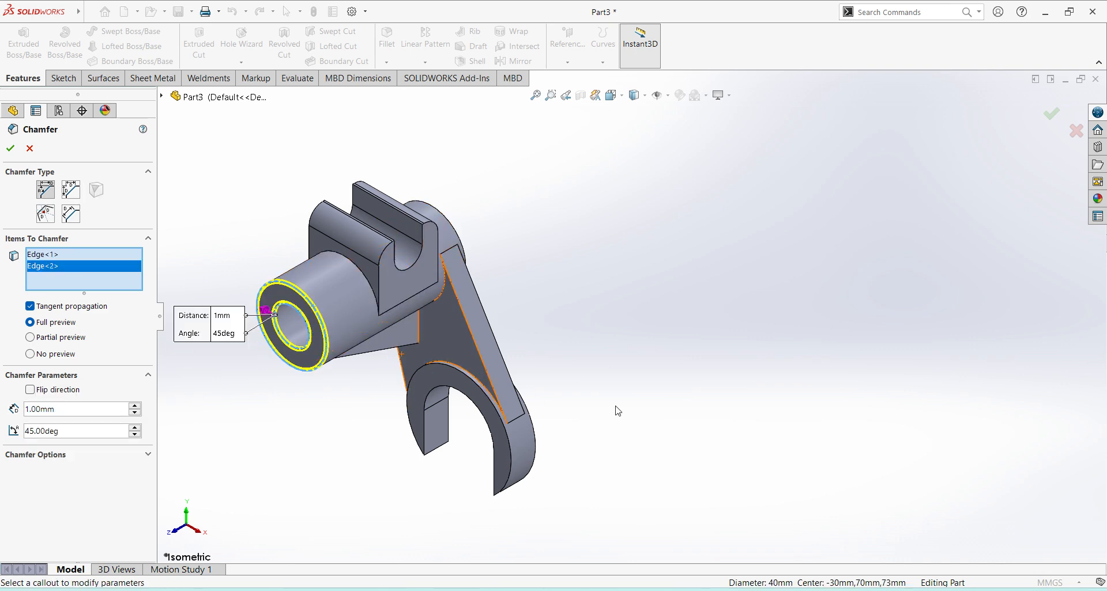
{"action": "middle_click_drag", "start_coordinate": [618, 411], "coordinate": [511, 374]}
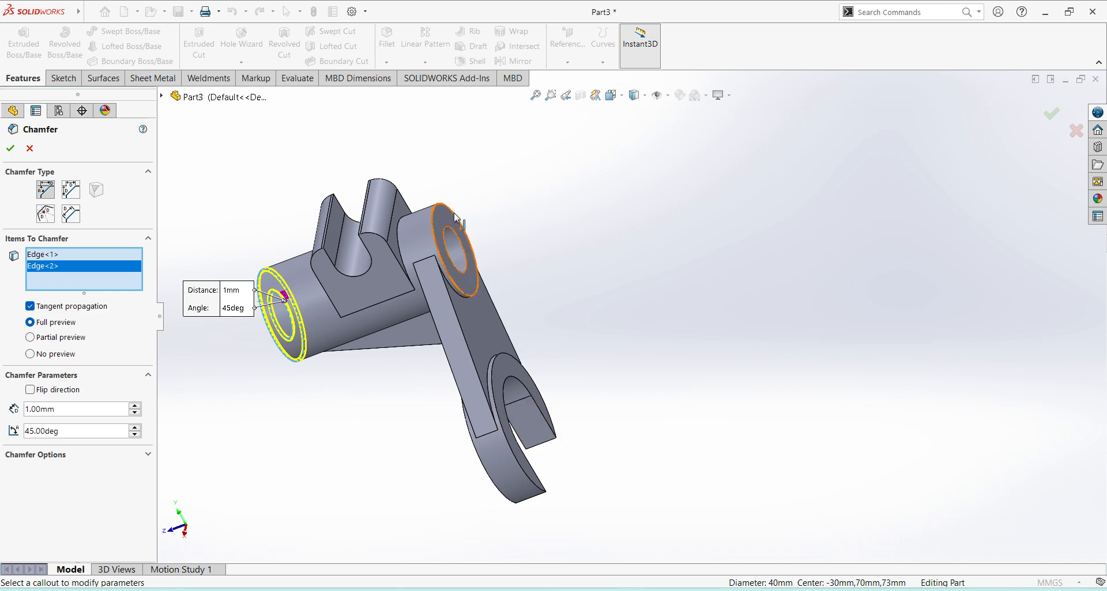
{"action": "left_click", "coordinate": [455, 237]}
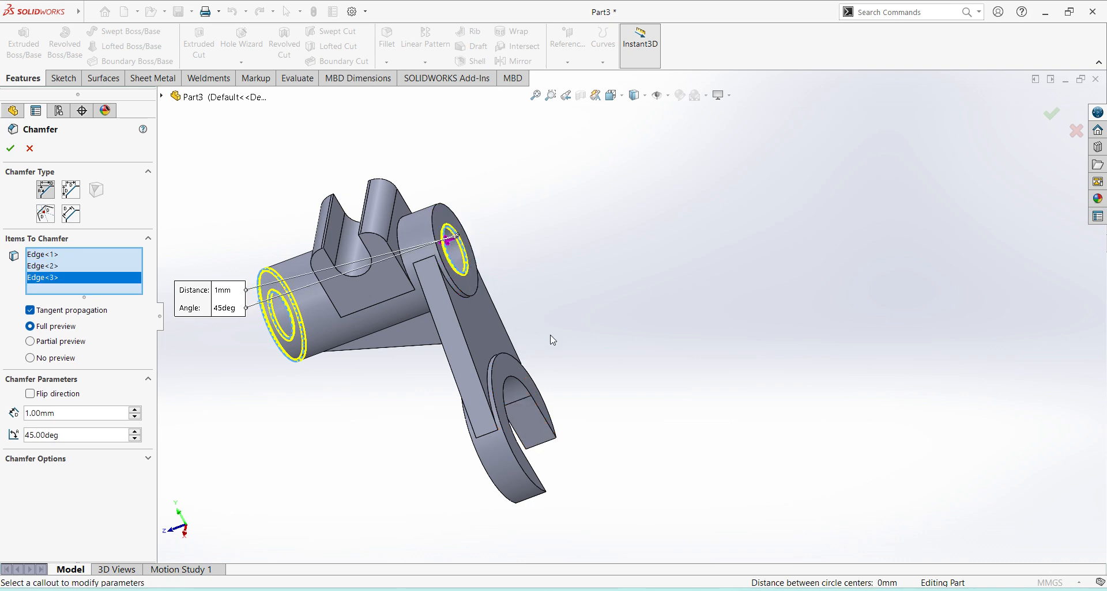
{"action": "middle_click_drag", "start_coordinate": [551, 339], "coordinate": [627, 326]}
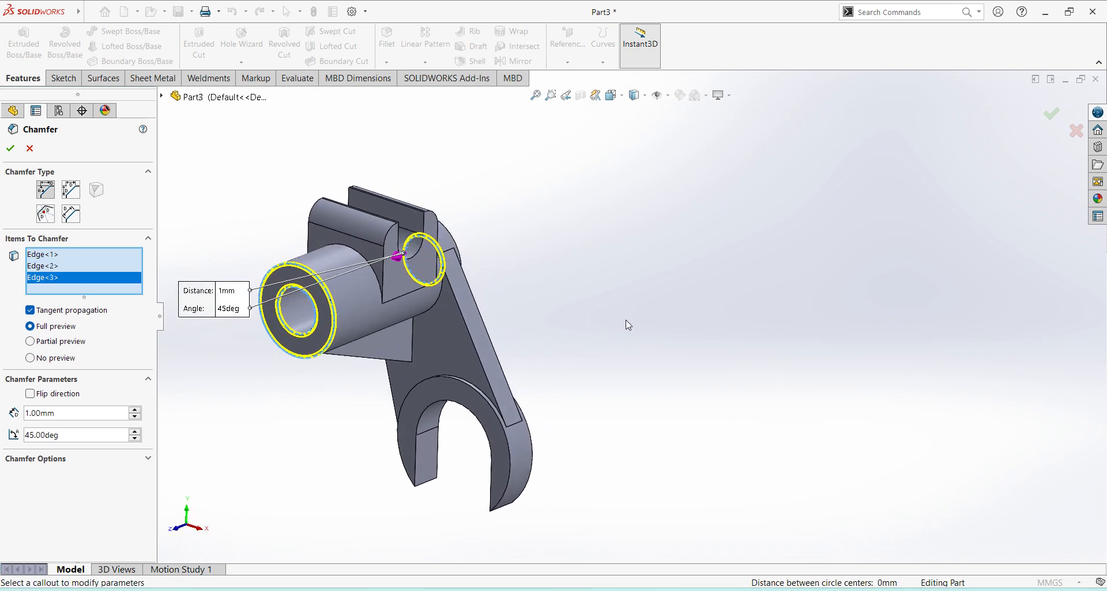
{"action": "left_click", "coordinate": [10, 149]}
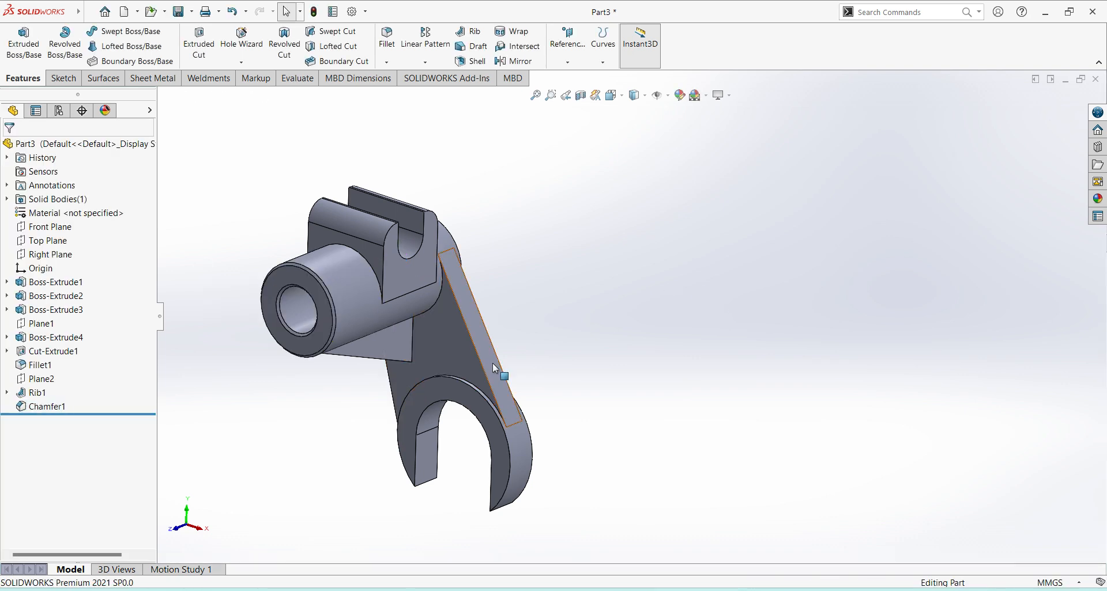
Step: Apply the polished steel appearance from the Metal Steel category to the whole part
{"action": "middle_click_drag", "start_coordinate": [479, 389], "coordinate": [469, 394]}
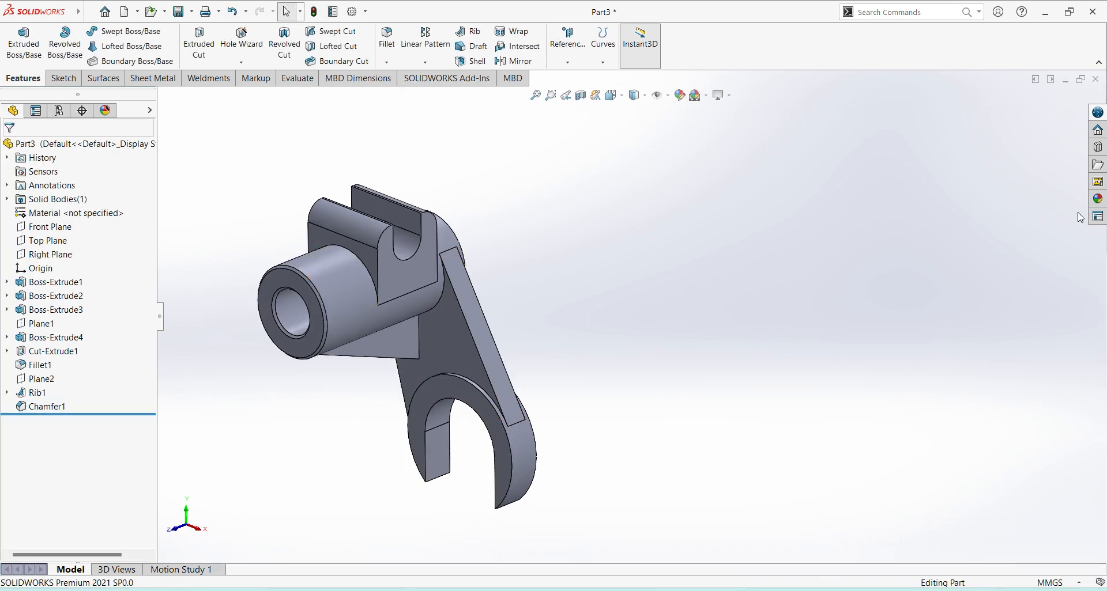
{"action": "left_click", "coordinate": [1097, 198]}
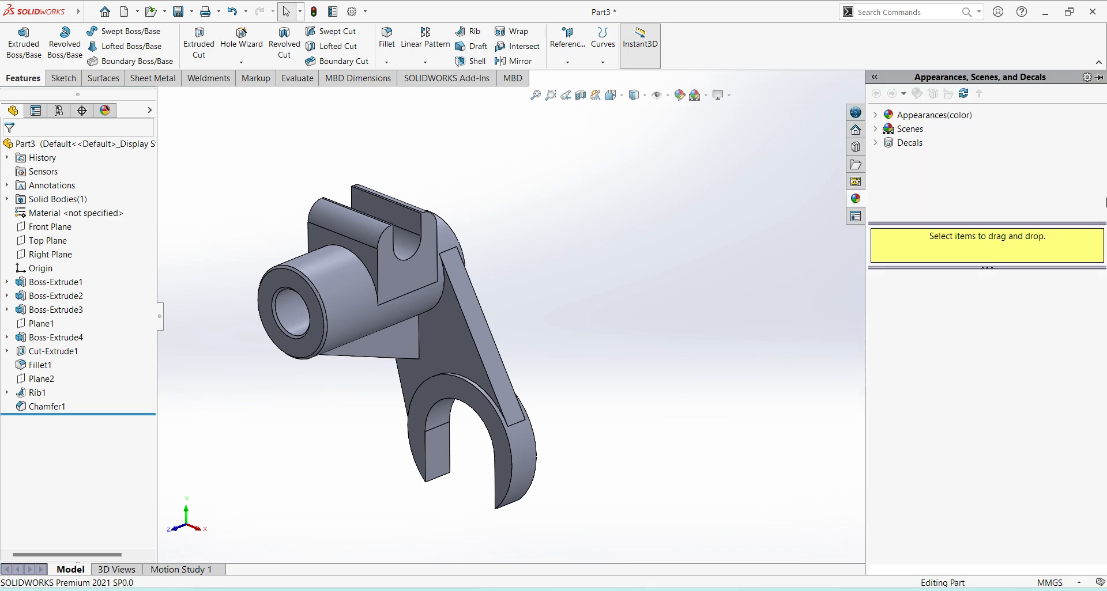
{"action": "left_click", "coordinate": [874, 118]}
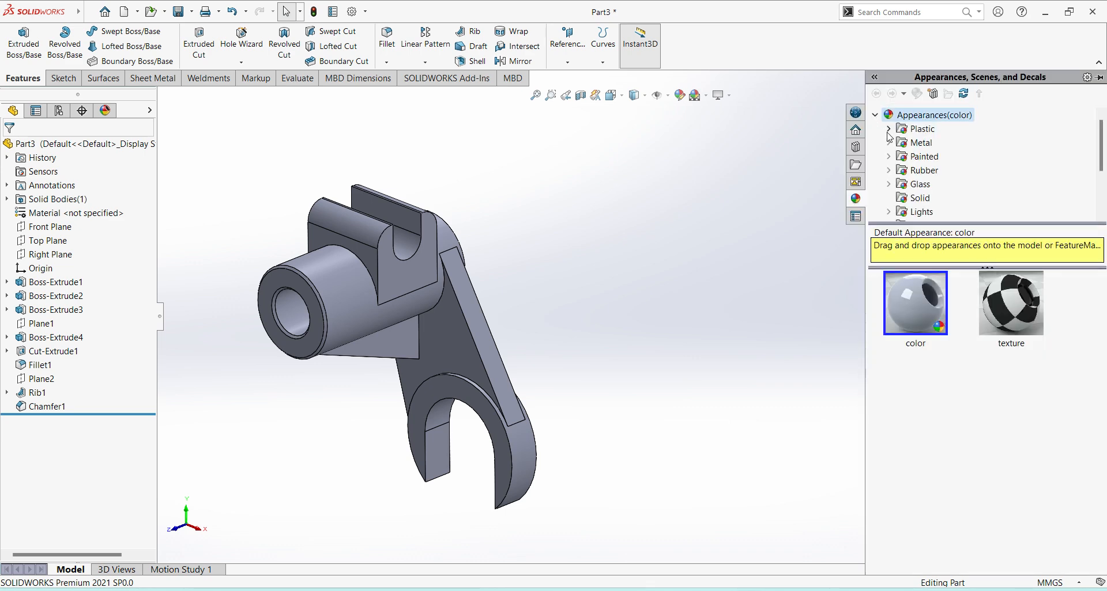
{"action": "left_click", "coordinate": [888, 142]}
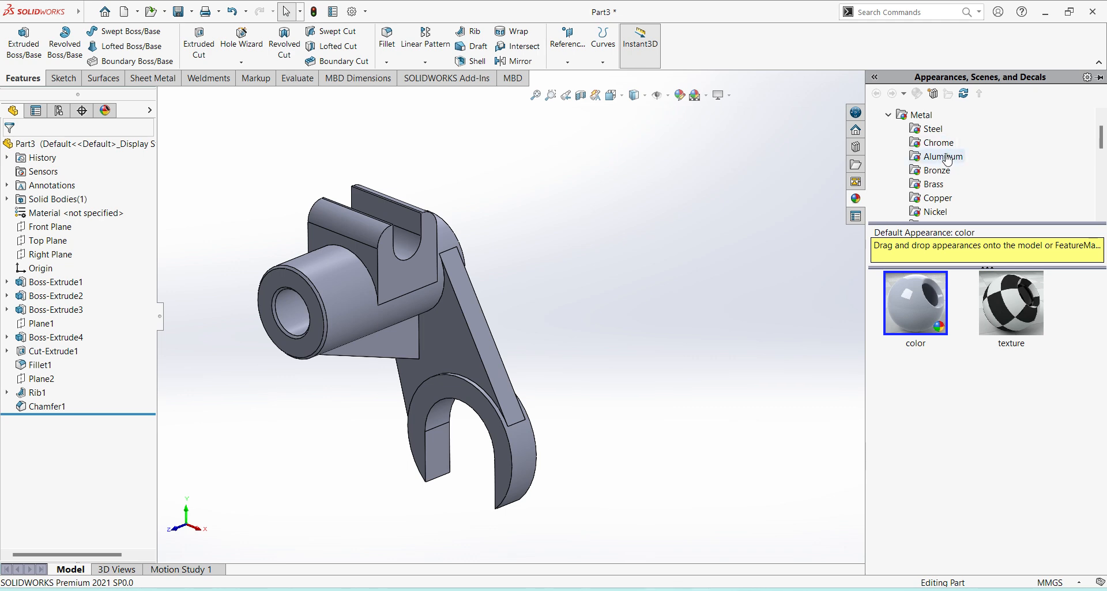
{"action": "left_click", "coordinate": [939, 129]}
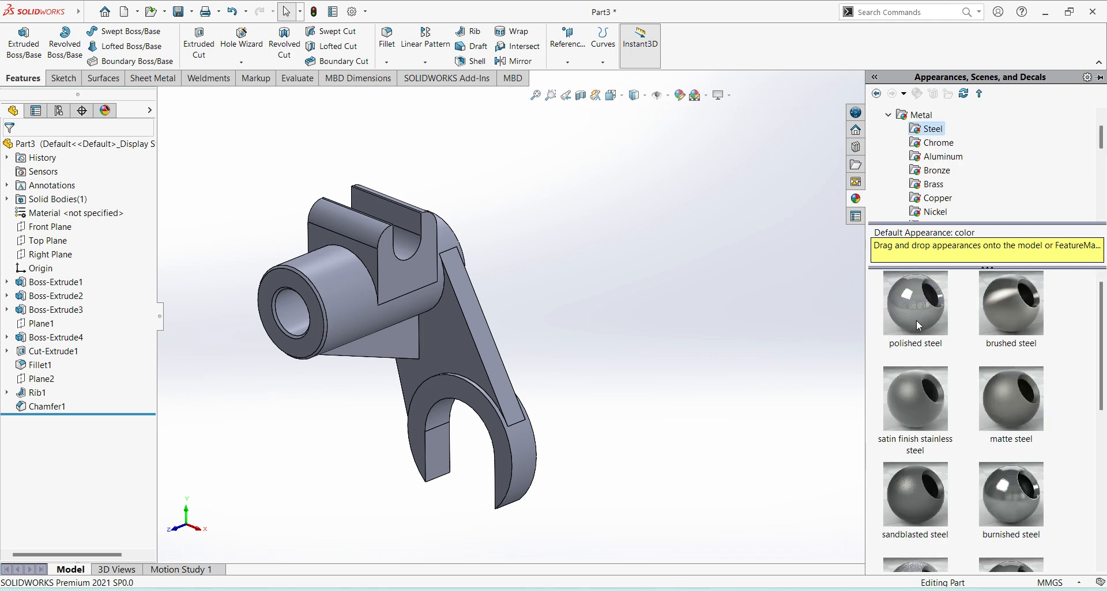
{"action": "scroll", "coordinate": [992, 427], "scroll_direction": "down", "scroll_amount": 5}
{"action": "scroll", "coordinate": [991, 428], "scroll_direction": "up", "scroll_amount": 5}
{"action": "double_click", "coordinate": [927, 311]}
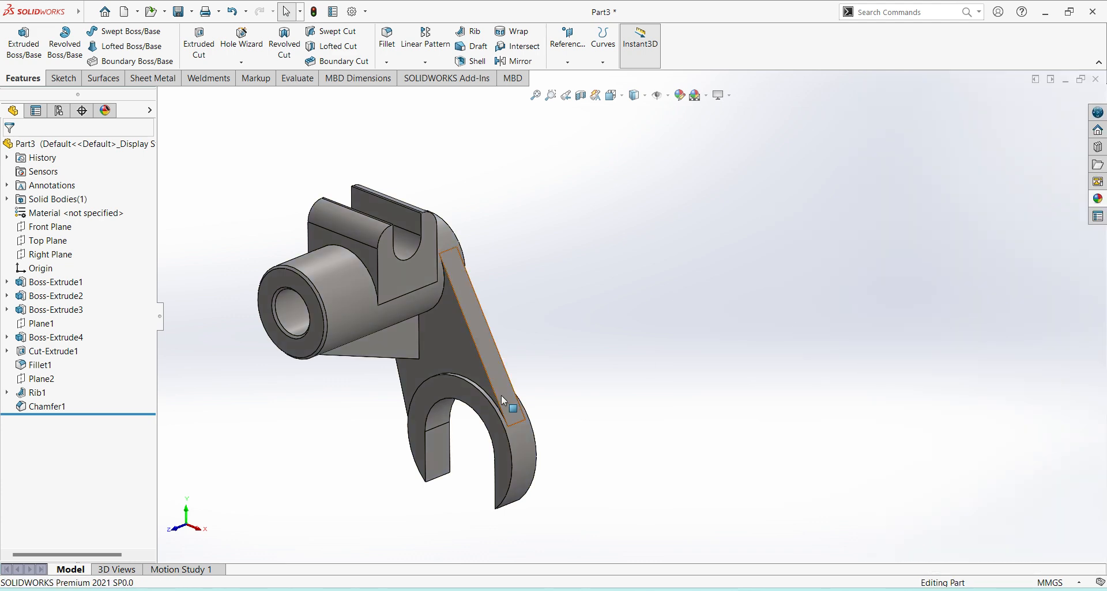
Step: Try several standard colour swatches on the part's polished steel appearance, and apply the light cyan one
{"action": "left_click", "coordinate": [681, 95]}
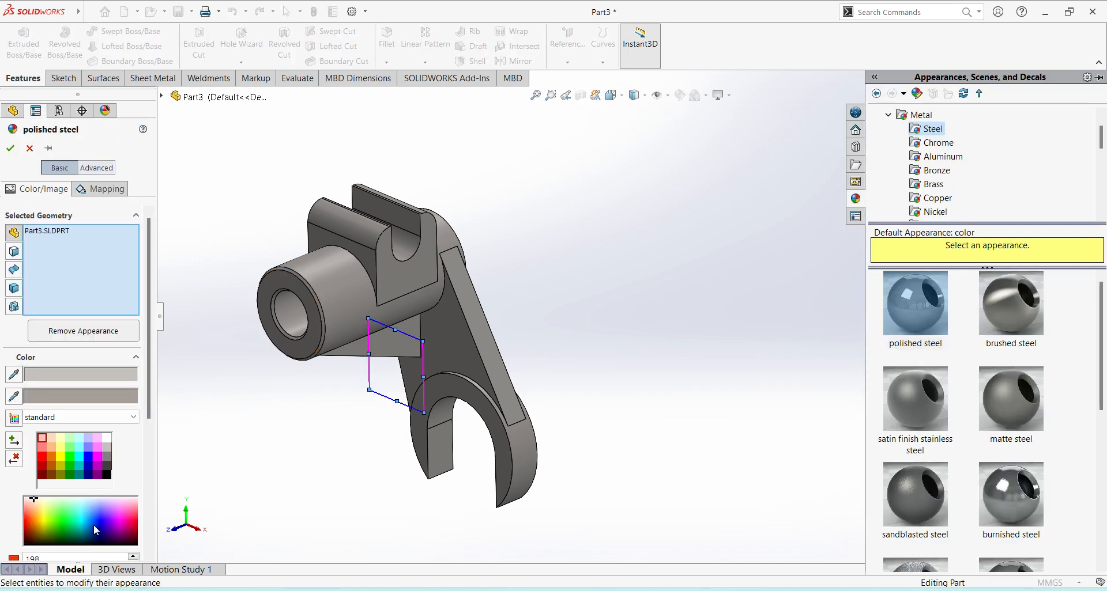
{"action": "left_click", "coordinate": [43, 440]}
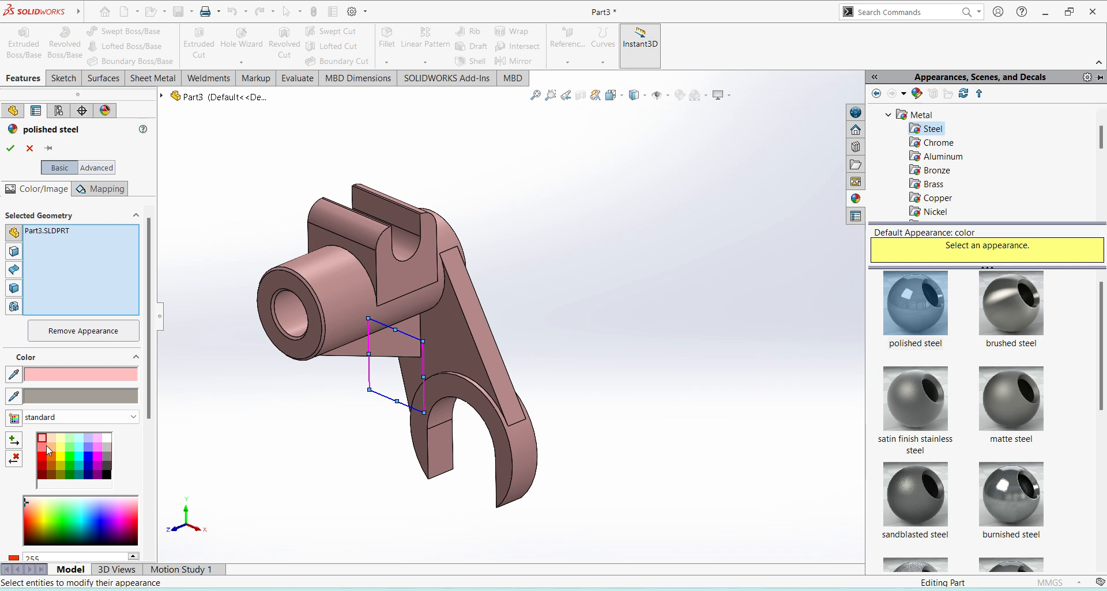
{"action": "left_click", "coordinate": [51, 439]}
{"action": "left_click", "coordinate": [46, 449]}
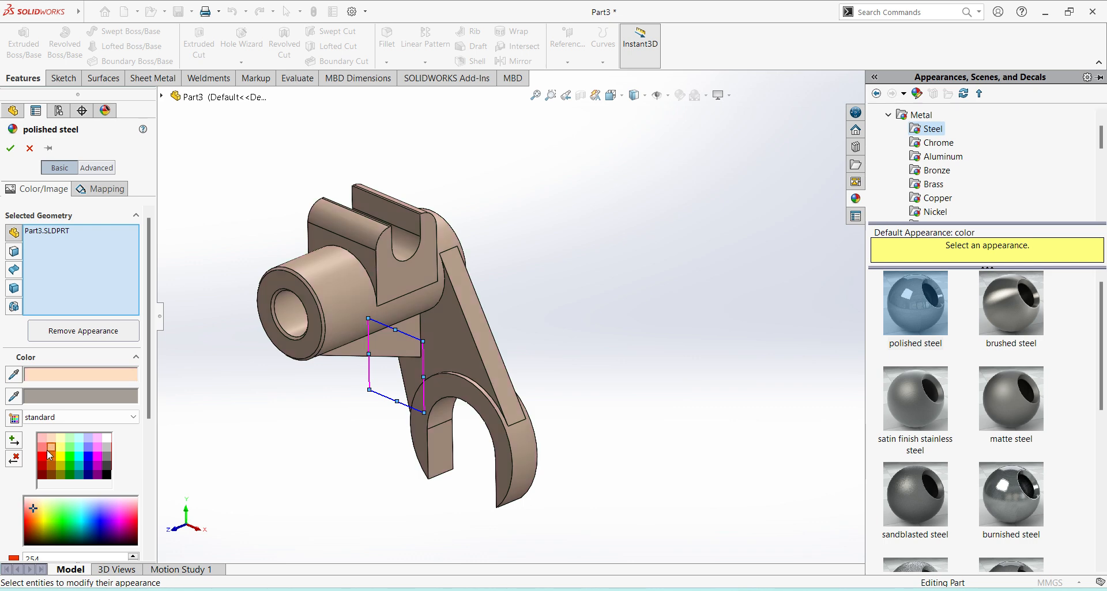
{"action": "left_click", "coordinate": [40, 450]}
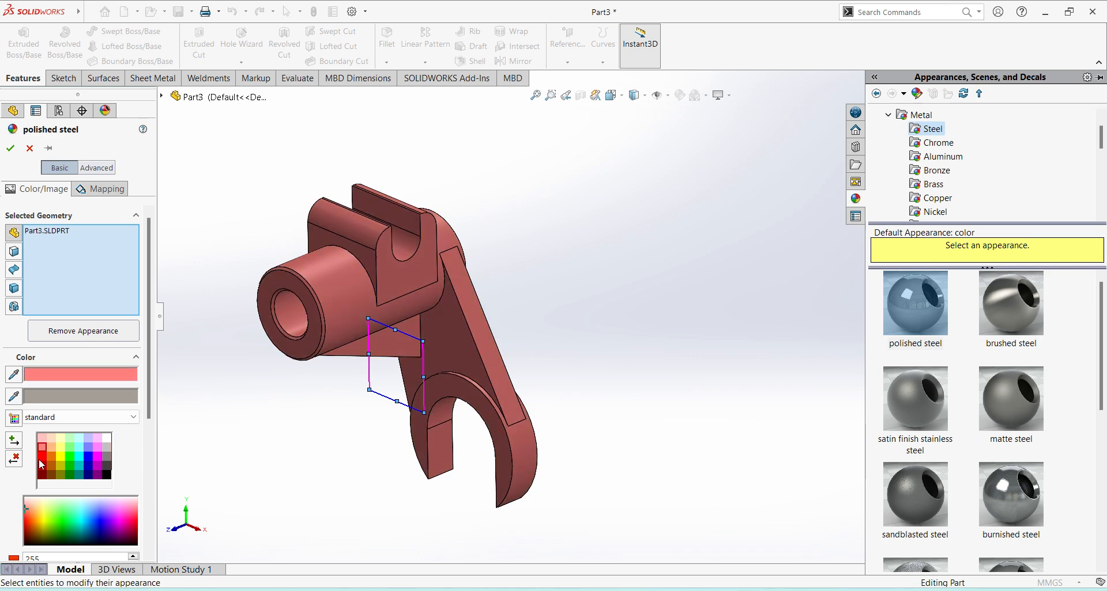
{"action": "left_click", "coordinate": [43, 444]}
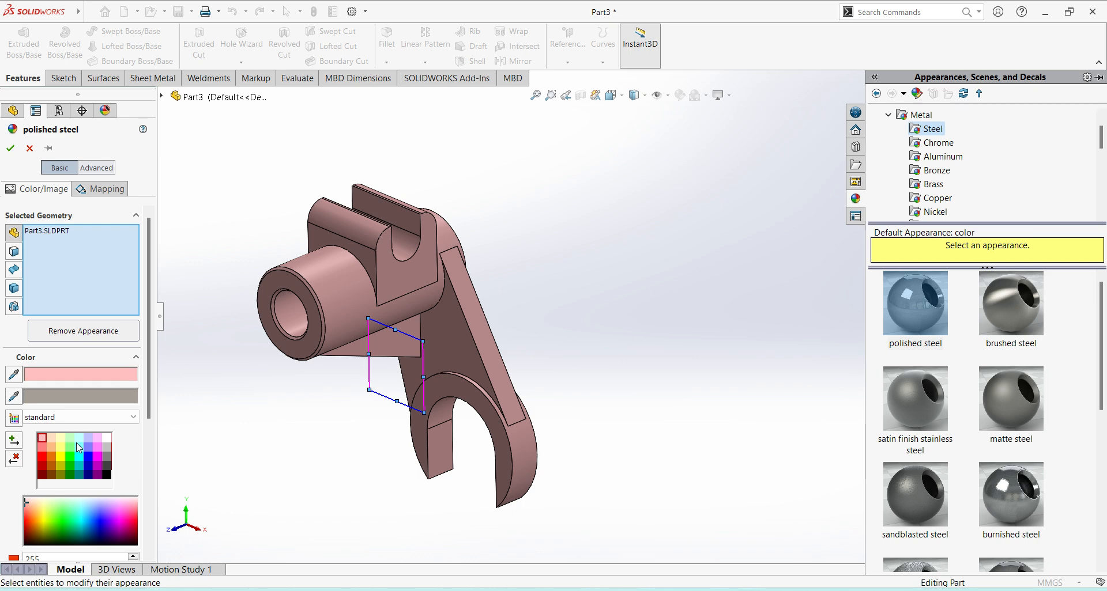
{"action": "left_click", "coordinate": [77, 443]}
{"action": "left_click", "coordinate": [69, 438]}
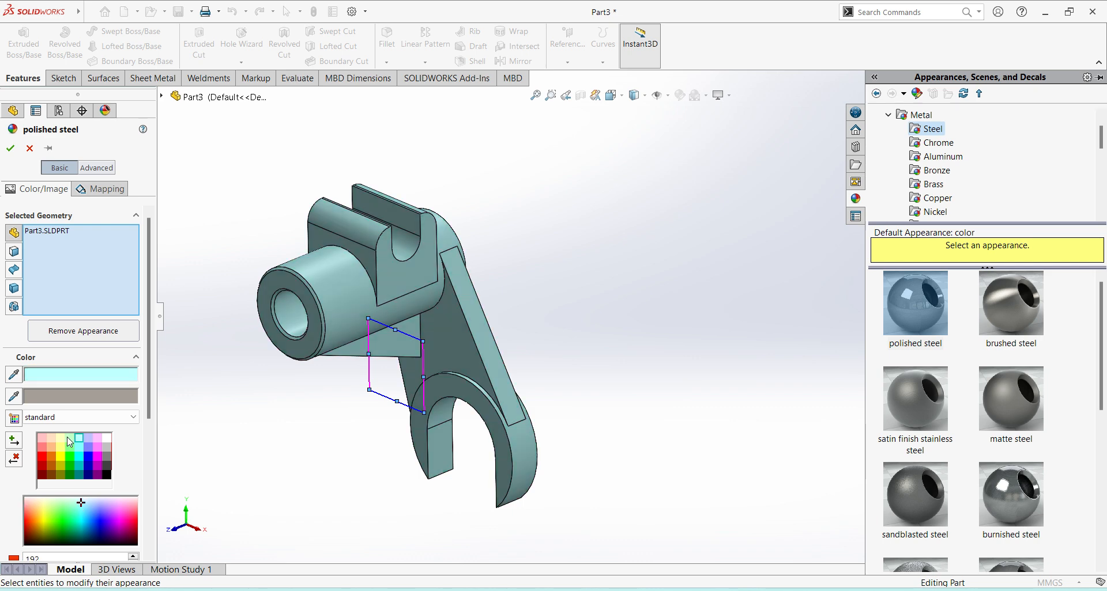
{"action": "left_click", "coordinate": [78, 440]}
{"action": "left_click", "coordinate": [89, 440]}
{"action": "left_click", "coordinate": [98, 440]}
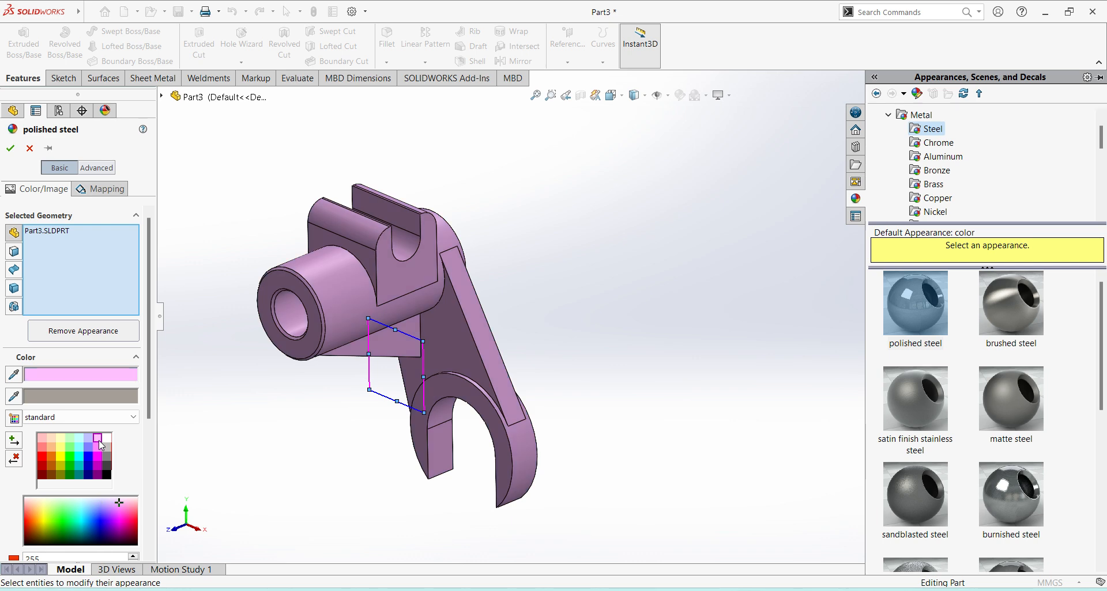
{"action": "left_click", "coordinate": [89, 439]}
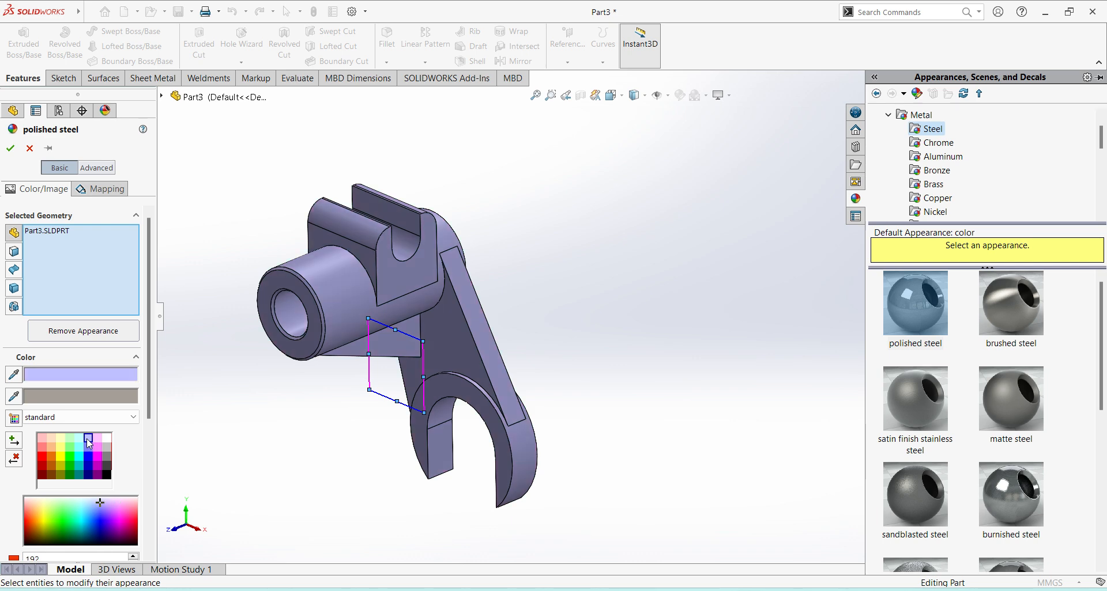
{"action": "left_click", "coordinate": [106, 448]}
{"action": "left_click", "coordinate": [98, 448]}
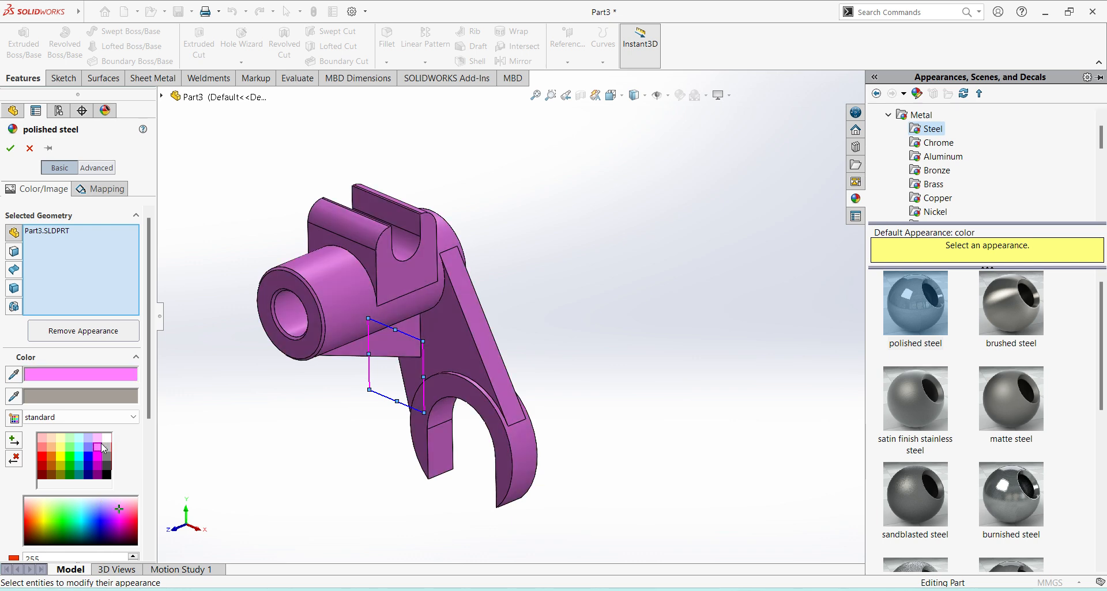
{"action": "left_click", "coordinate": [79, 439]}
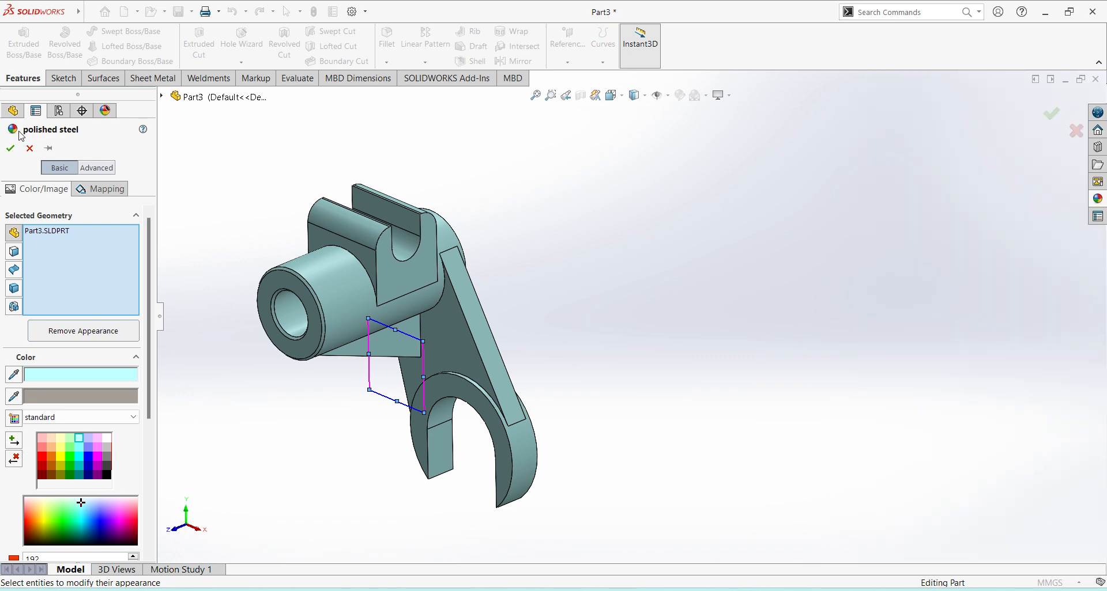
{"action": "left_click", "coordinate": [10, 148]}
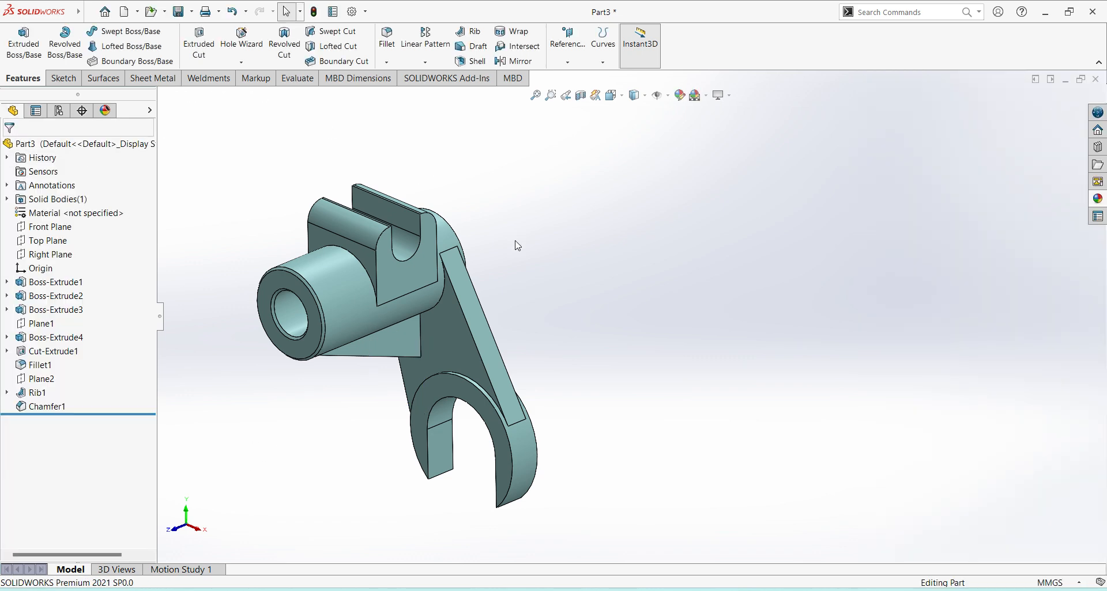
Step: Orient the bracket to isometric view and save it as the SOLIDWORKS part Part3 in the Solid works folder
{"action": "left_click", "coordinate": [611, 95]}
{"action": "left_click", "coordinate": [673, 134]}
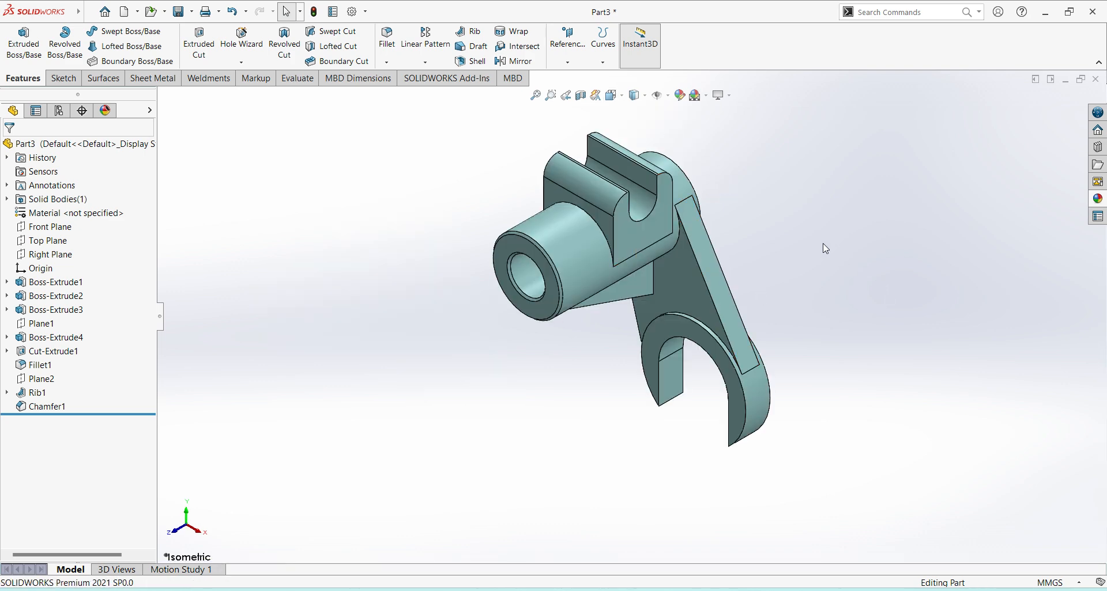
{"action": "key", "text": "ctrl+s"}
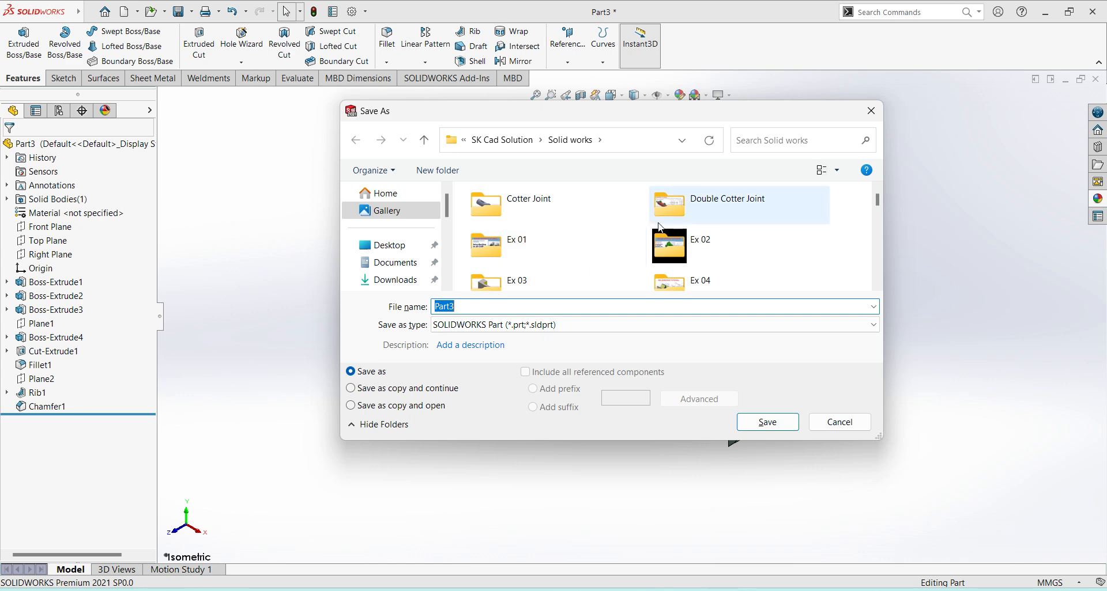
{"action": "left_click", "coordinate": [771, 422]}
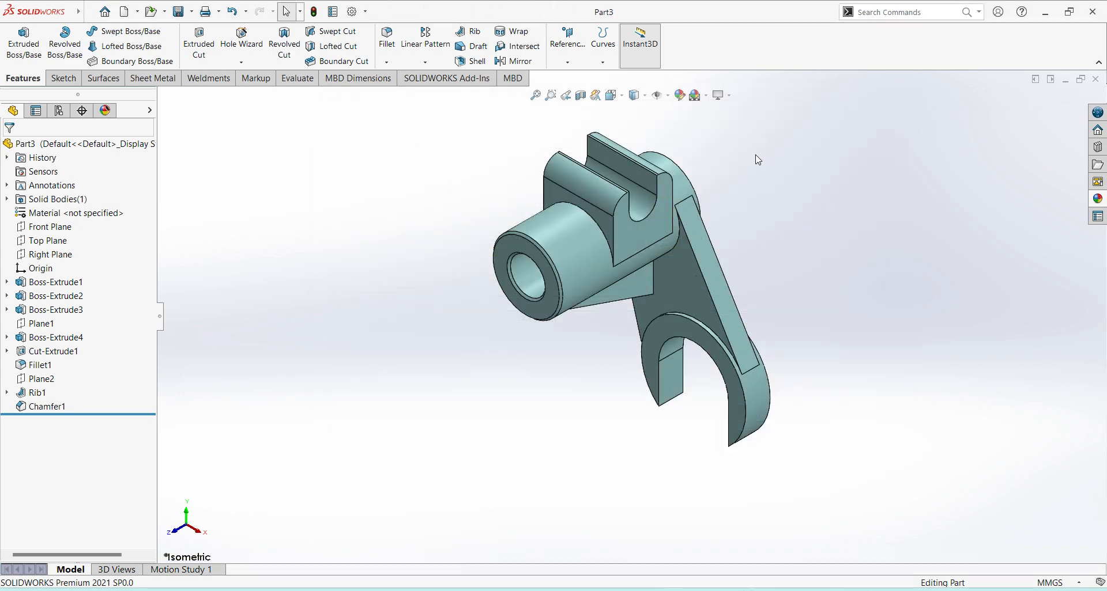
{"action": "scroll", "coordinate": [756, 157], "scroll_direction": "down", "scroll_amount": 2}
{"action": "scroll", "coordinate": [731, 226], "scroll_direction": "up", "scroll_amount": 2}
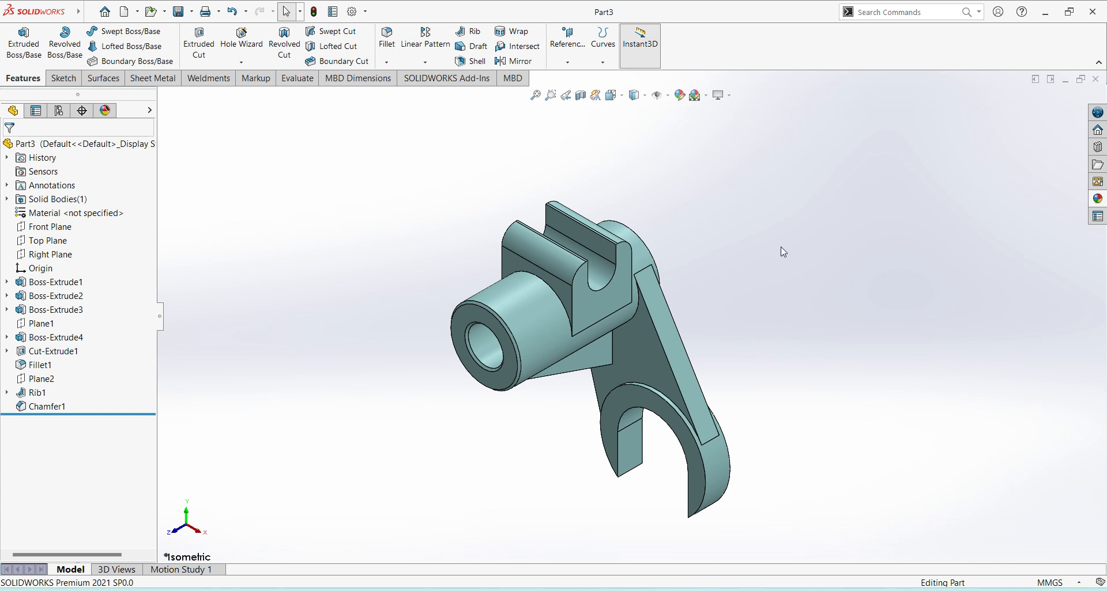